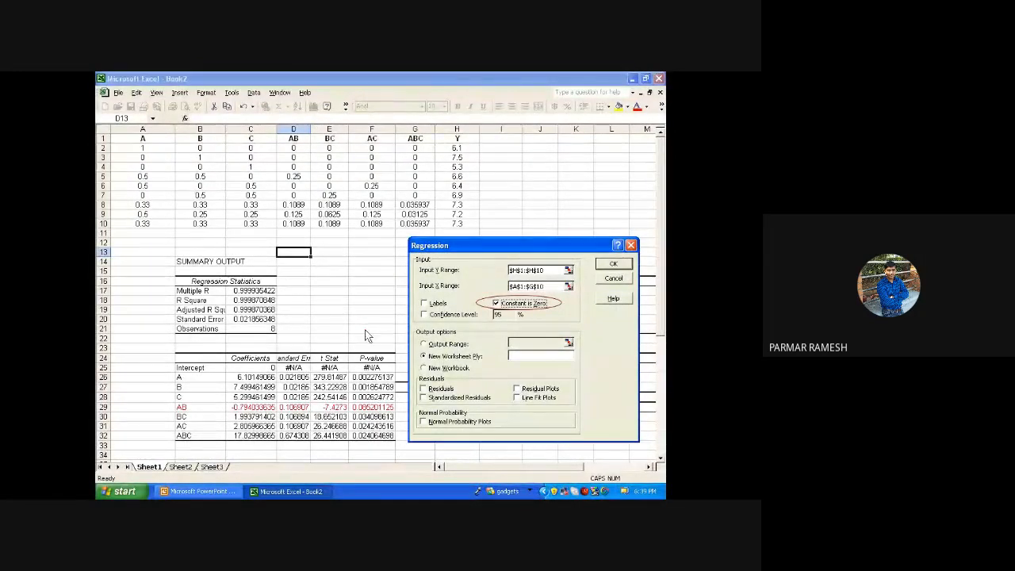
- End the slide show and discard its ink annotations
{"action": "key", "text": "Escape"}
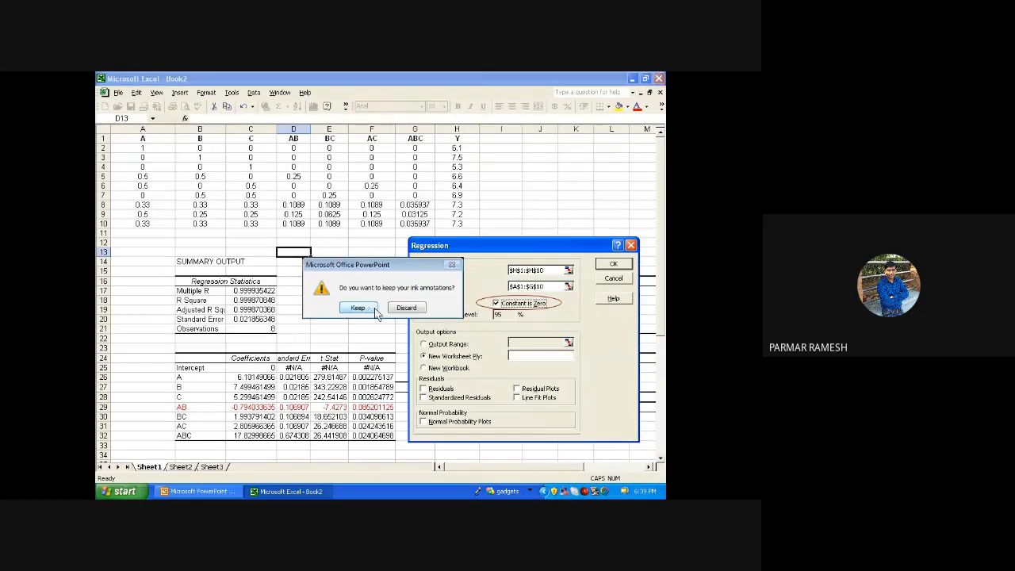
{"action": "left_click", "coordinate": [400, 309]}
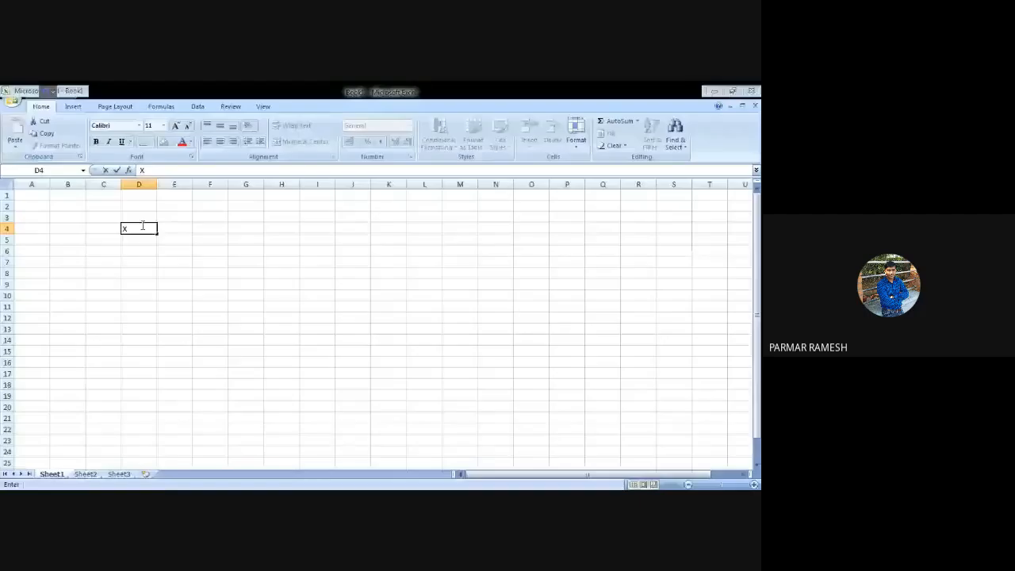
- Enter the column headings X1, X2 and X3 in cells D4 to F4 of the blank workbook
{"action": "key", "text": "Tab"}
{"action": "type", "text": "x2"}
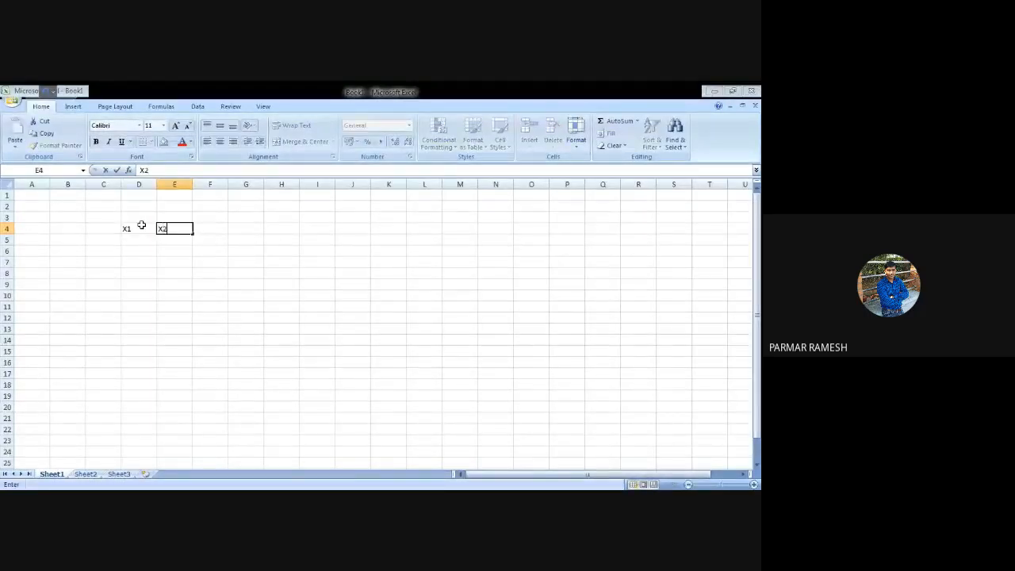
{"action": "key", "text": "Tab"}
{"action": "type", "text": "x3"}
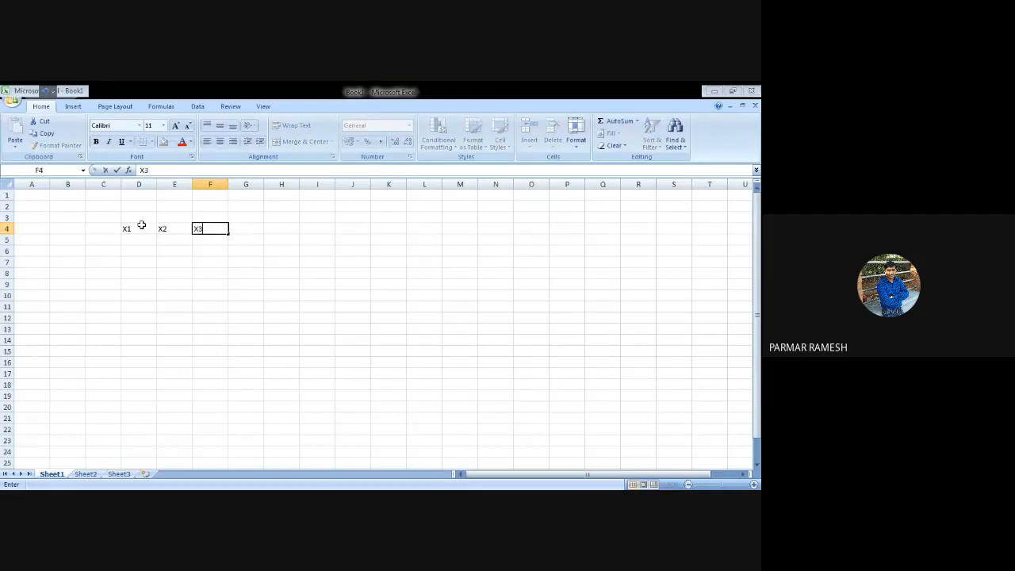
{"action": "key", "text": "Tab"}
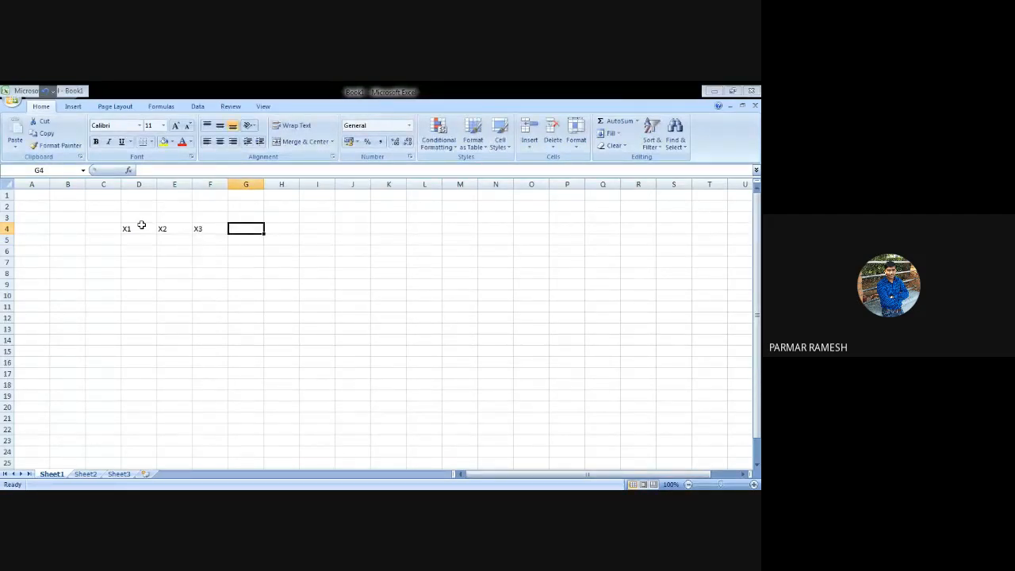
- Fill the first data row under the headings, D5 to F5, with 1, 0 and 0
{"action": "key", "text": "Left"}
{"action": "key", "text": "Down"}
{"action": "key", "text": "Left"}
{"action": "key", "text": "Left"}
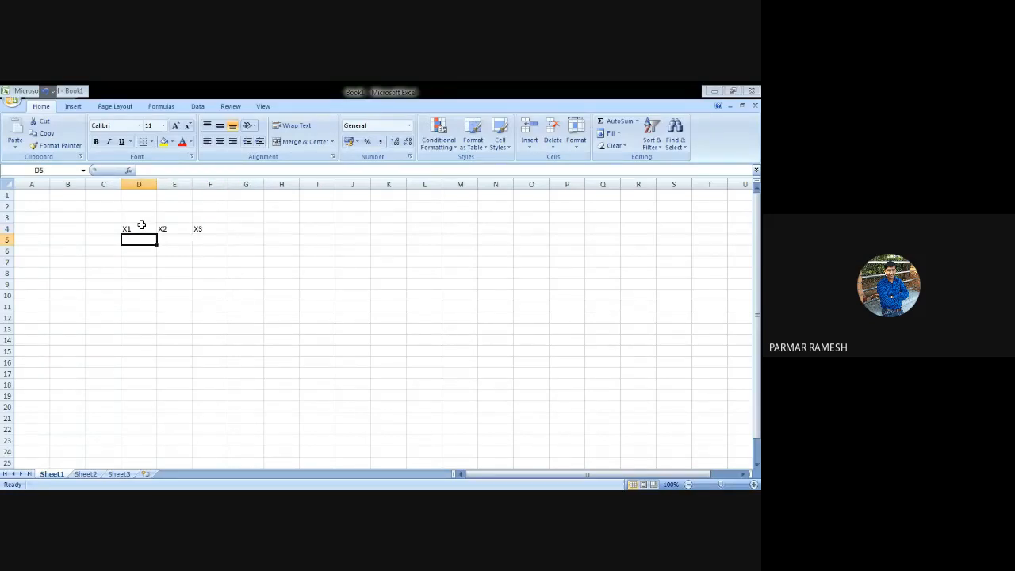
{"action": "type", "text": "-"}
{"action": "key", "text": "BackSpace"}
{"action": "type", "text": "1"}
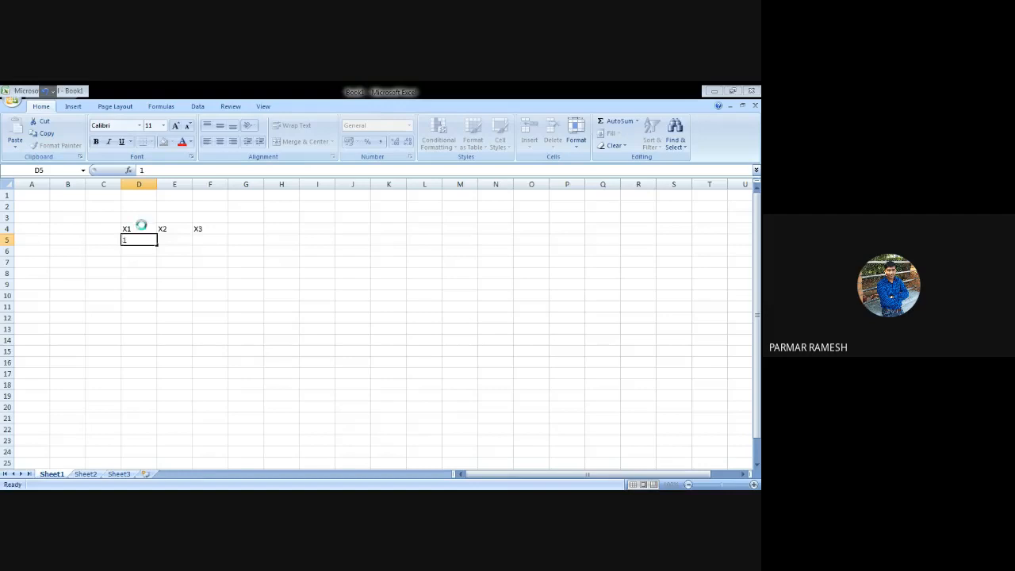
{"action": "key", "text": "Right"}
{"action": "type", "text": "0"}
{"action": "key", "text": "Right"}
{"action": "type", "text": "0"}
{"action": "key", "text": "Return"}
- Fill the second data row, D6 to F6, with 0, 1 and 0
{"action": "key", "text": "Left"}
{"action": "key", "text": "Left"}
{"action": "key", "text": "Left"}
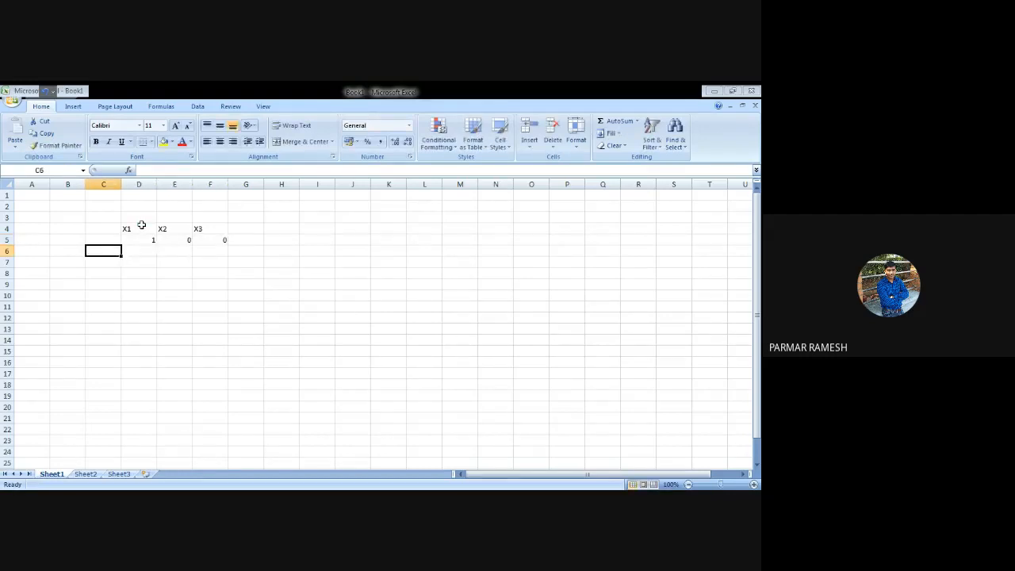
{"action": "key", "text": "Right"}
{"action": "type", "text": "0"}
{"action": "key", "text": "Right"}
{"action": "type", "text": "1"}
{"action": "key", "text": "Right"}
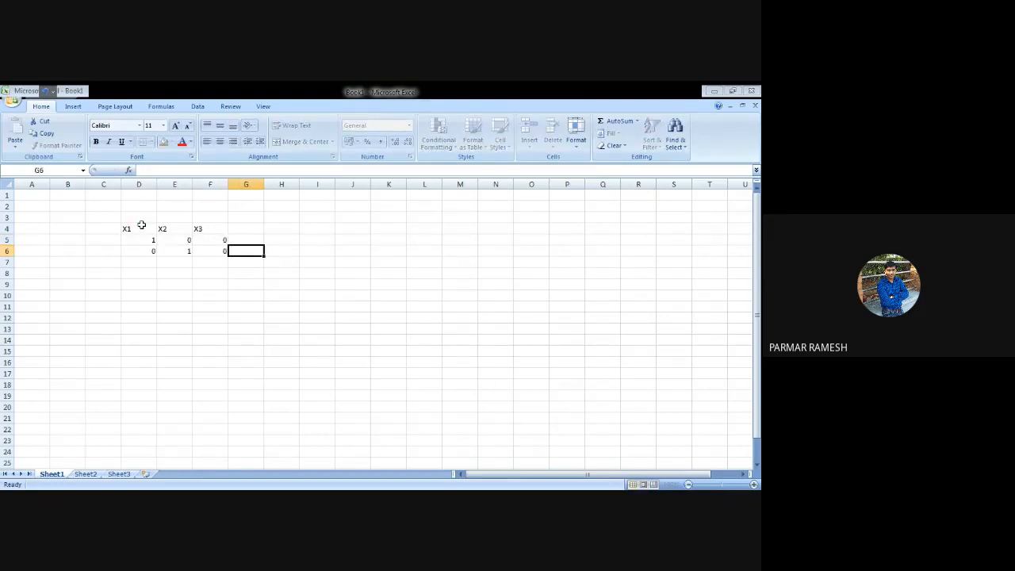
{"action": "type", "text": "0"}
{"action": "key", "text": "Return"}
- Fill the third data row, D7 to F7, with 0, 0 and 1
{"action": "key", "text": "Left"}
{"action": "key", "text": "Left"}
{"action": "type", "text": "0"}
{"action": "key", "text": "Right"}
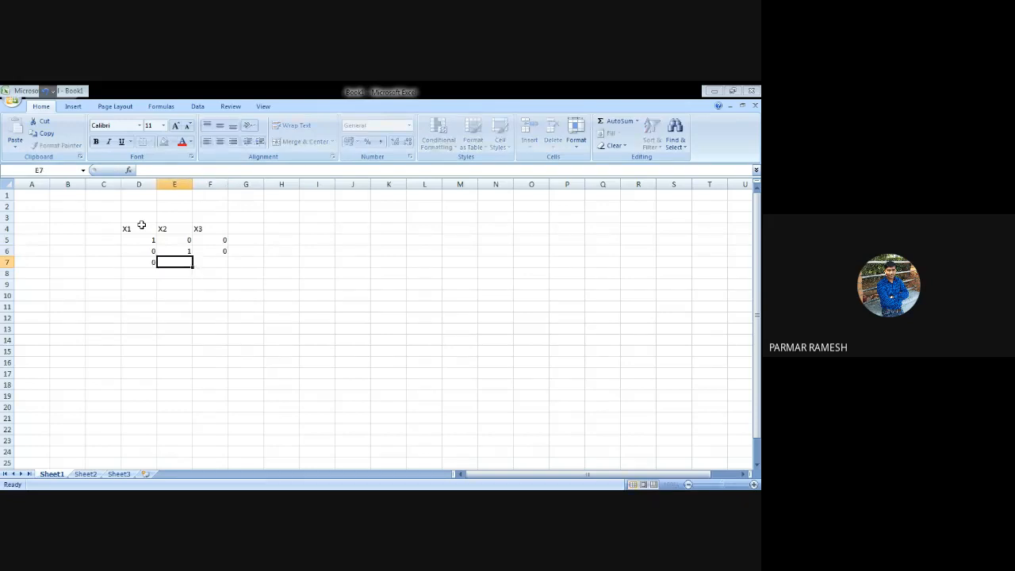
{"action": "type", "text": "0"}
{"action": "key", "text": "Right"}
{"action": "type", "text": "1"}
{"action": "key", "text": "Return"}
- Fill the fourth data row, D8 to F8, with 0.5, 0.5 and 0
{"action": "key", "text": "Left"}
{"action": "key", "text": "Left"}
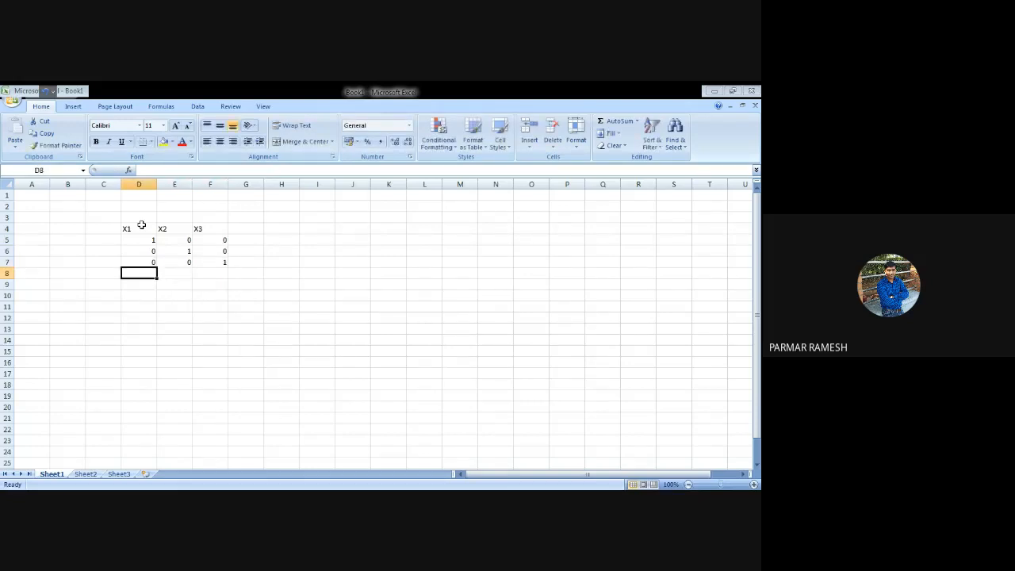
{"action": "type", "text": ".5"}
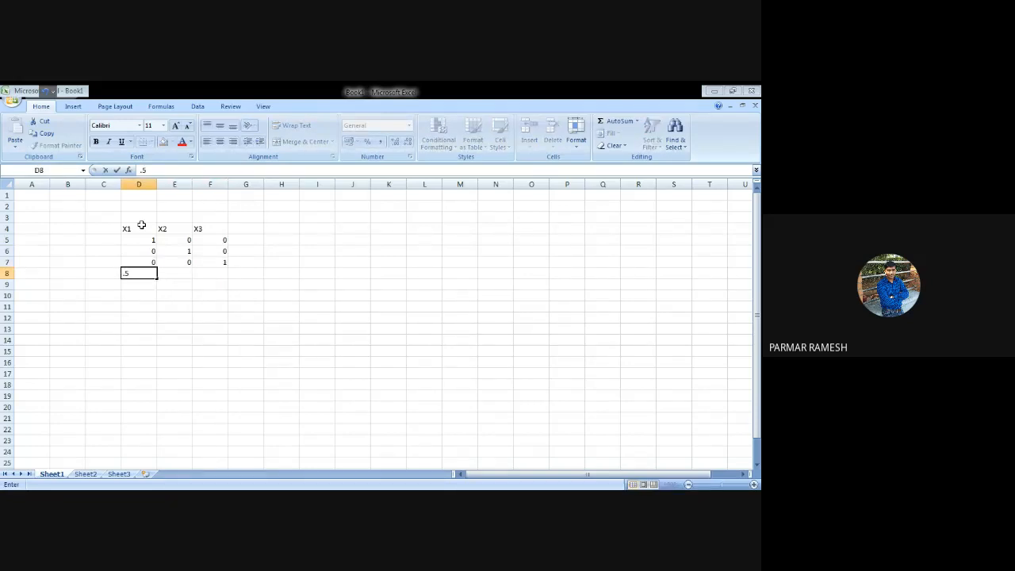
{"action": "key", "text": "BackSpace"}
{"action": "key", "text": "BackSpace"}
{"action": "type", "text": ".5"}
{"action": "key", "text": "Right"}
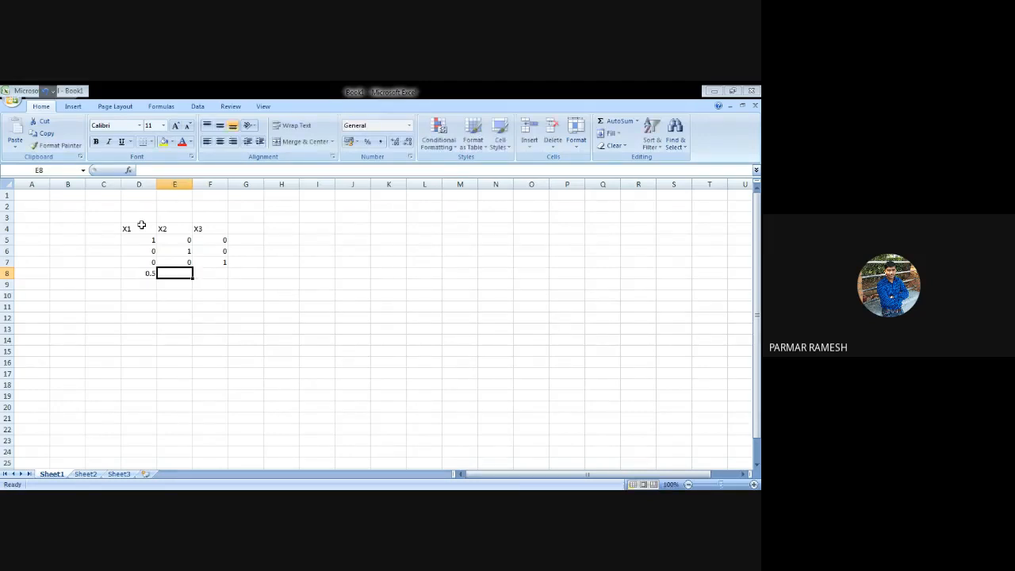
{"action": "type", "text": ".5"}
{"action": "key", "text": "Right"}
{"action": "type", "text": "0"}
{"action": "key", "text": "Return"}
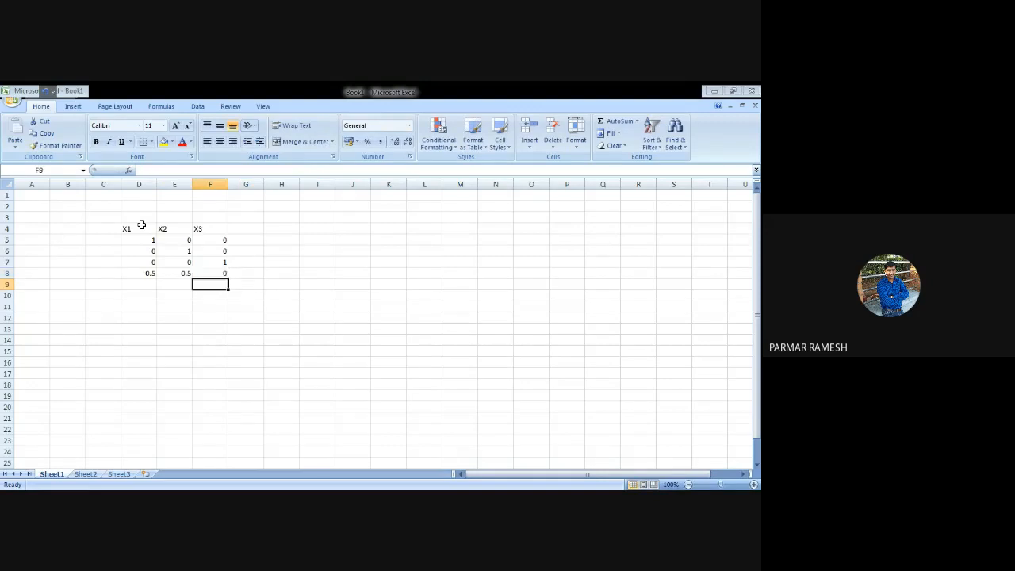
- Fill the fifth data row, D9 to F9, with 0.5, 0 and 0.5
{"action": "key", "text": "Left"}
{"action": "key", "text": "Left"}
{"action": "type", "text": ".5"}
{"action": "key", "text": "Right"}
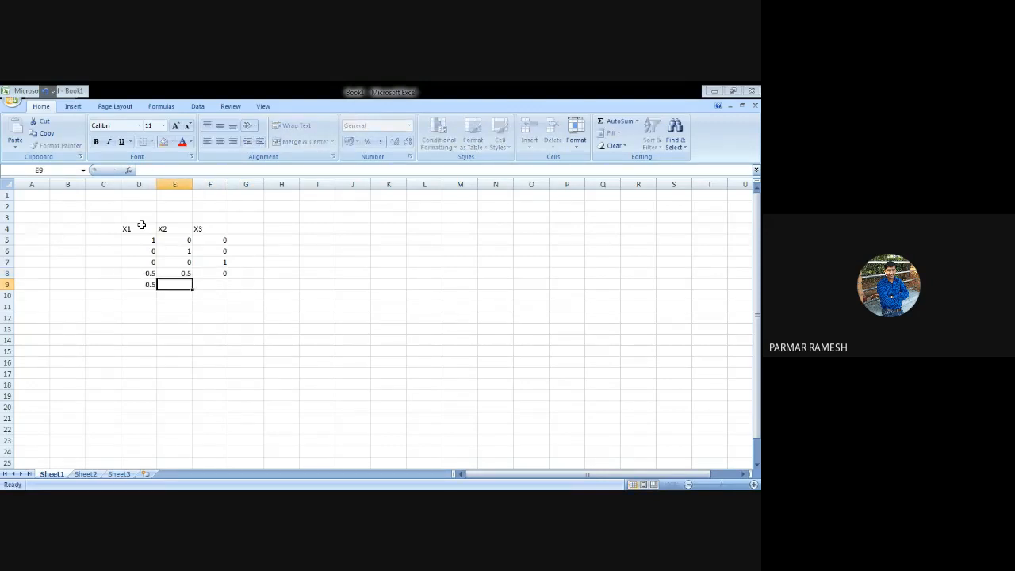
{"action": "type", "text": "0"}
{"action": "key", "text": "Right"}
{"action": "type", "text": ".05"}
{"action": "key", "text": "BackSpace"}
{"action": "key", "text": "BackSpace"}
{"action": "type", "text": "5"}
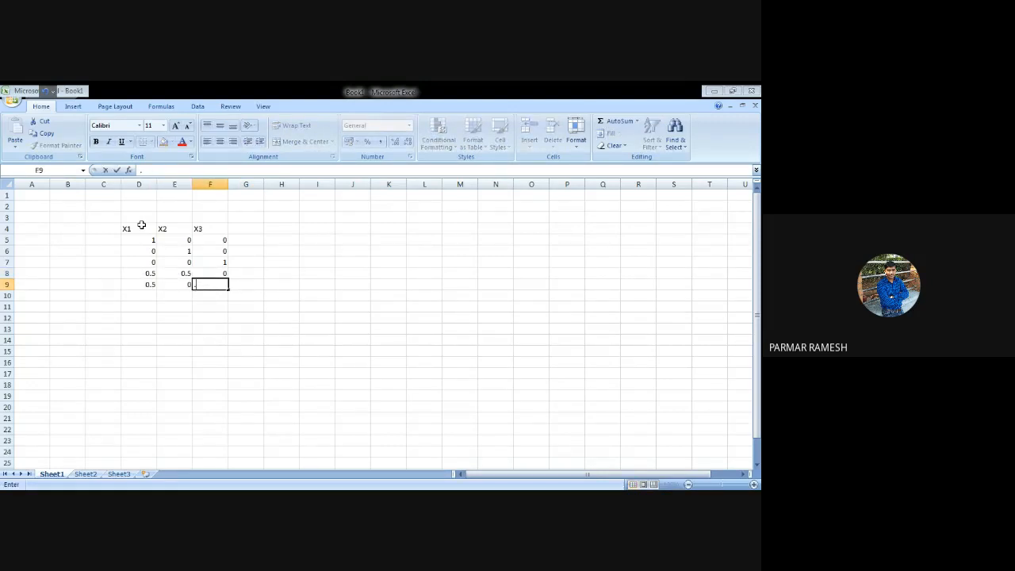
{"action": "key", "text": "Right"}
{"action": "key", "text": "Return"}
- Fill the sixth data row, D10 to F10, with 0, 0.5 and 0.5
{"action": "key", "text": "Left"}
{"action": "key", "text": "Left"}
{"action": "key", "text": "Left"}
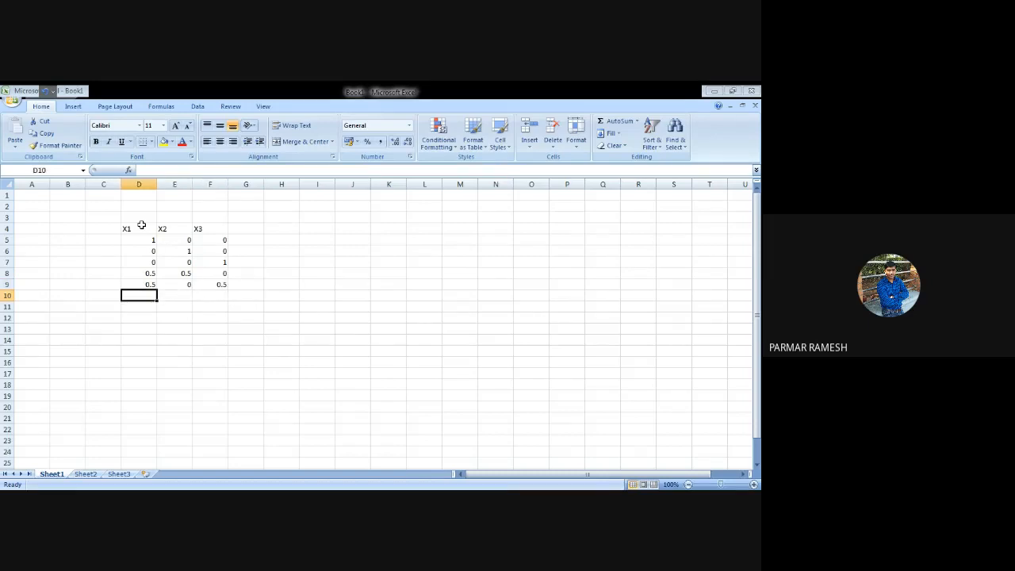
{"action": "type", "text": "0"}
{"action": "key", "text": "Right"}
{"action": "type", "text": ".5"}
{"action": "key", "text": "Right"}
{"action": "type", "text": ".5"}
{"action": "key", "text": "Right"}
{"action": "key", "text": "Return"}
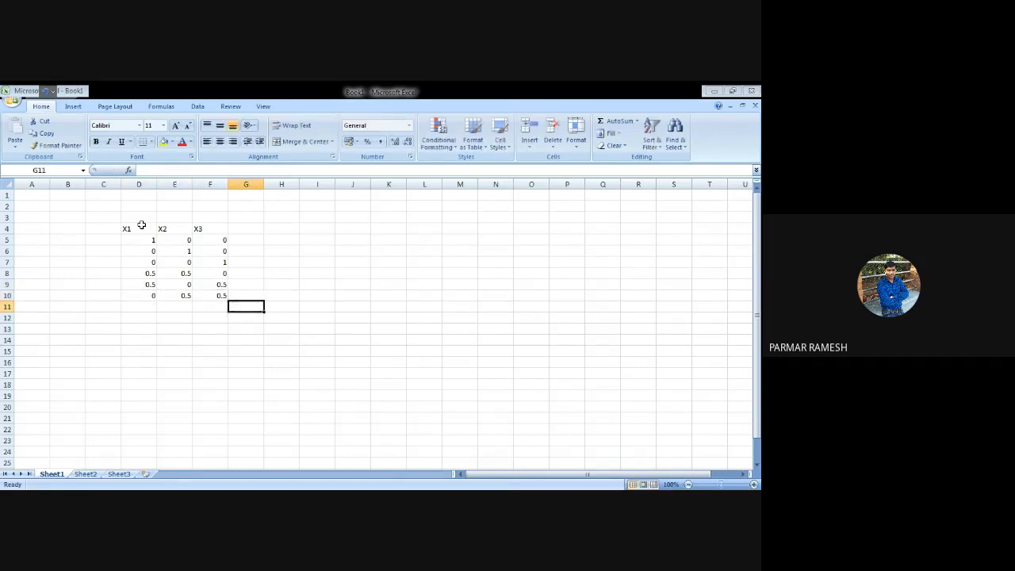
- Enter the formula =1/3 in each of the cells D11, E11 and F11
{"action": "key", "text": "Left"}
{"action": "key", "text": "Left"}
{"action": "key", "text": "Left"}
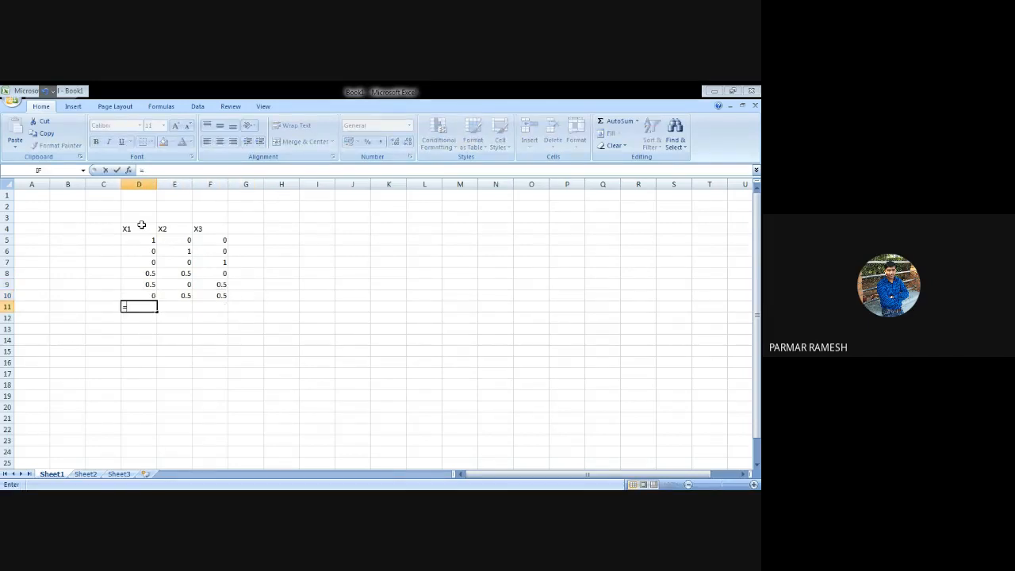
{"action": "type", "text": "=1/3"}
{"action": "key", "text": "Right"}
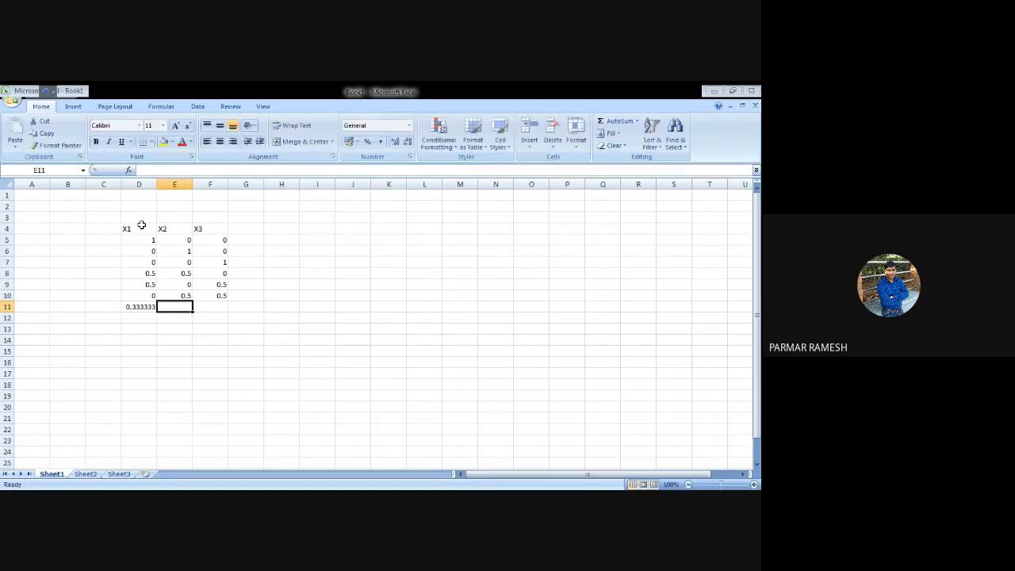
{"action": "type", "text": "=1/3"}
{"action": "key", "text": "Right"}
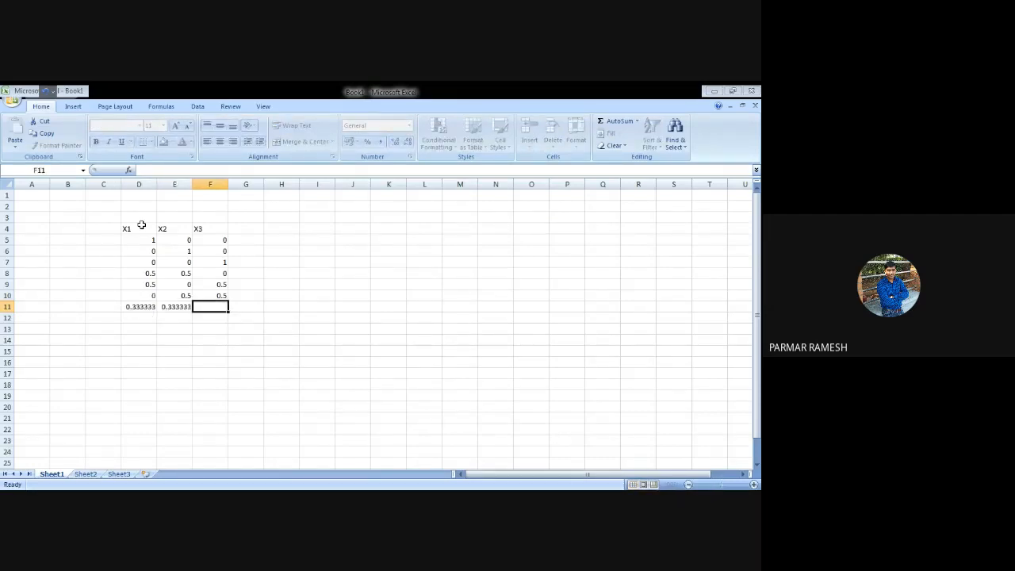
{"action": "type", "text": "=1/3"}
{"action": "key", "text": "Right"}
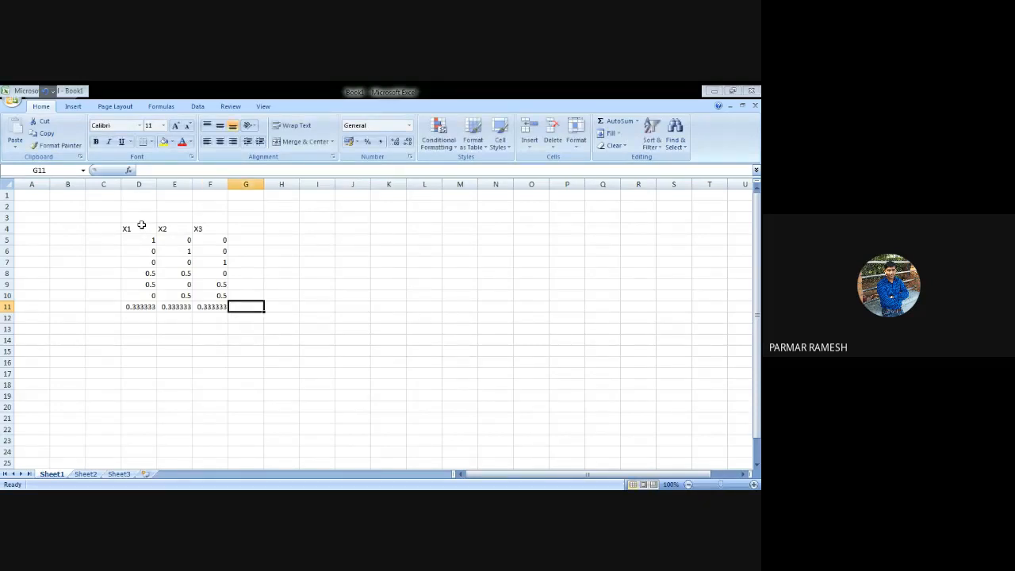
- Add the headings X1X2, X1X3, X2X3, X1X2X3 and Y in cells G4 to K4
{"action": "left_click", "coordinate": [250, 230]}
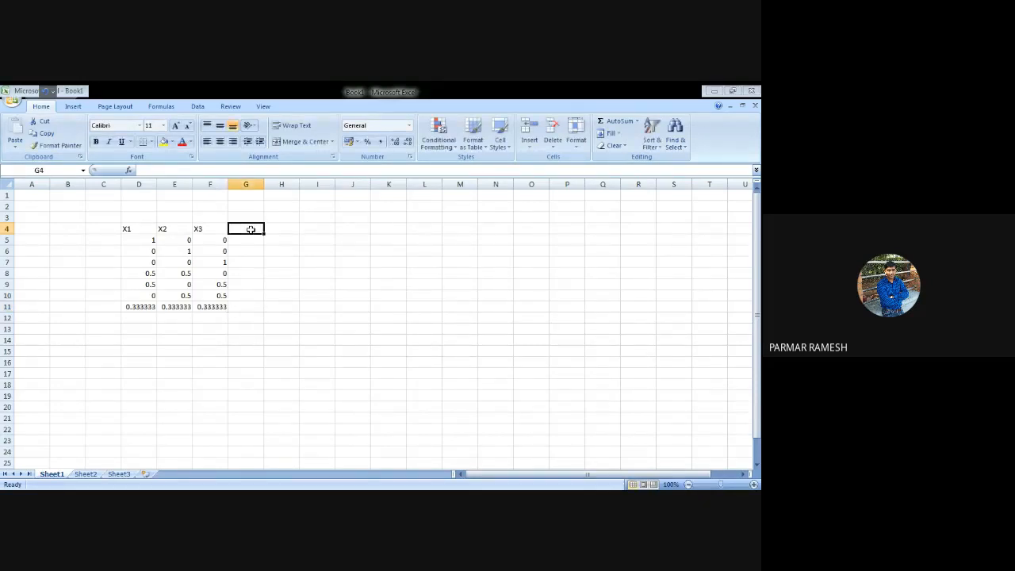
{"action": "type", "text": "X1X2"}
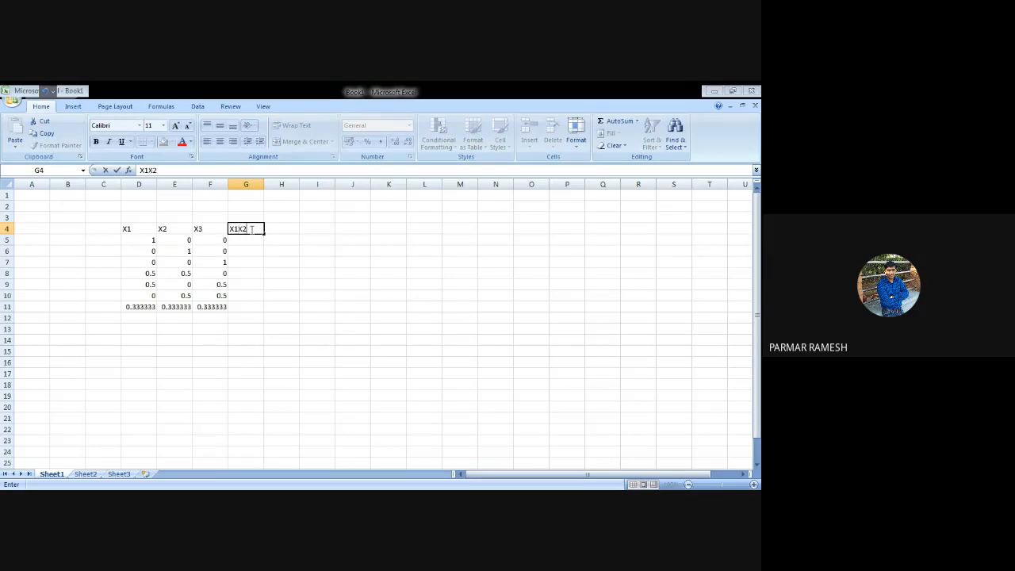
{"action": "key", "text": "Tab"}
{"action": "type", "text": "X1X3"}
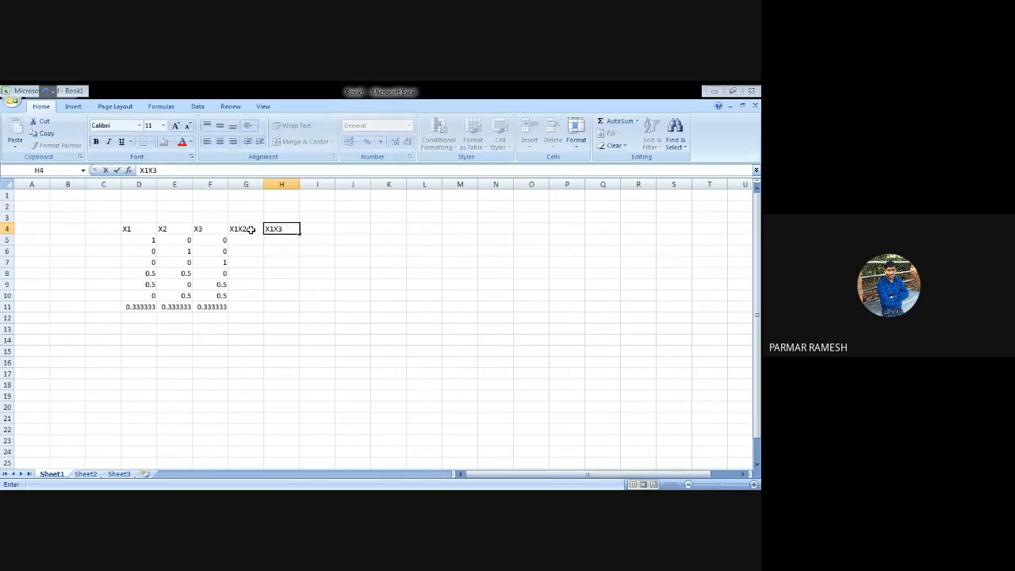
{"action": "key", "text": "Tab"}
{"action": "type", "text": "X12"}
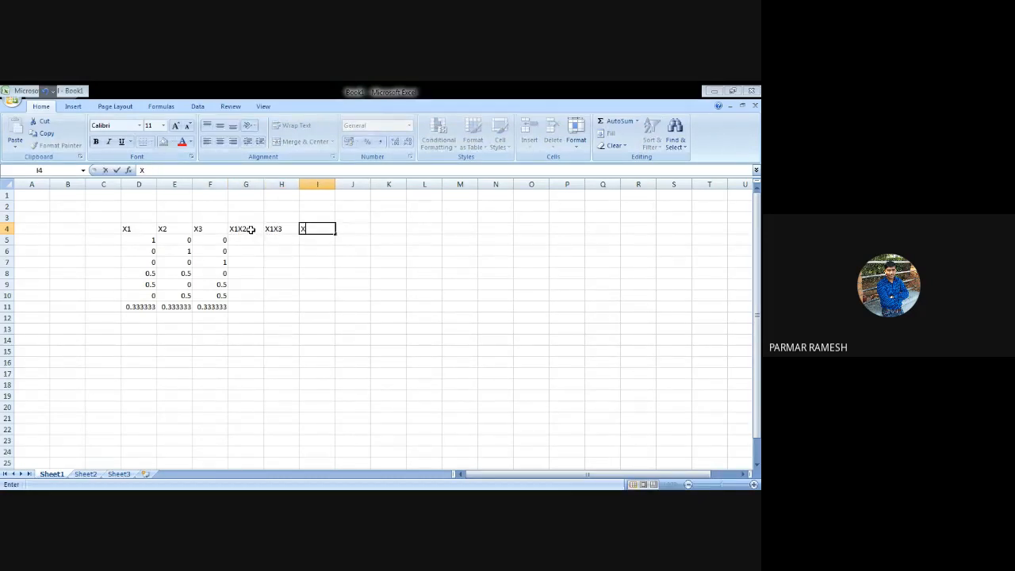
{"action": "key", "text": "BackSpace"}
{"action": "key", "text": "BackSpace"}
{"action": "type", "text": "2X3"}
{"action": "key", "text": "Tab"}
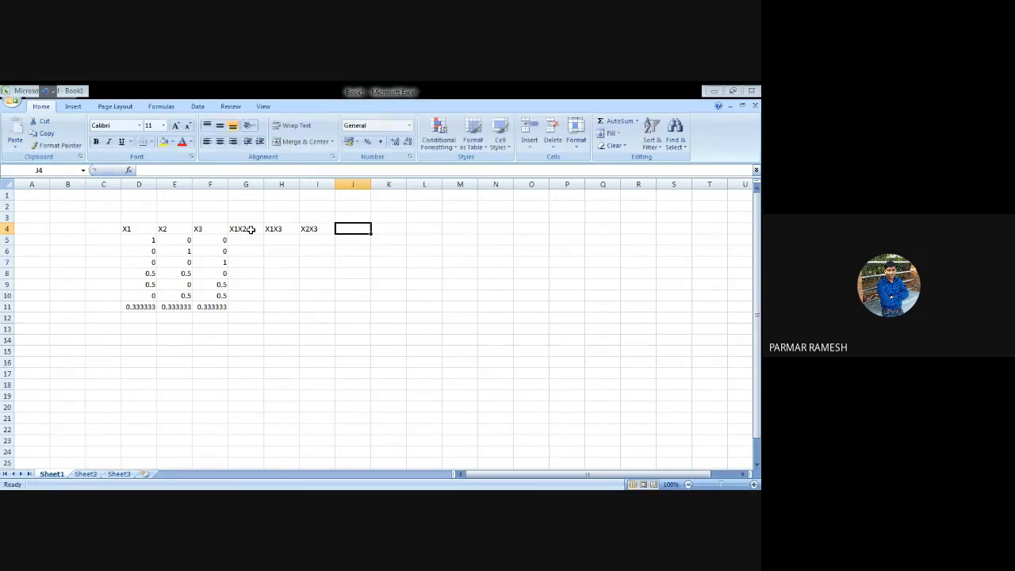
{"action": "type", "text": "X1X2"}
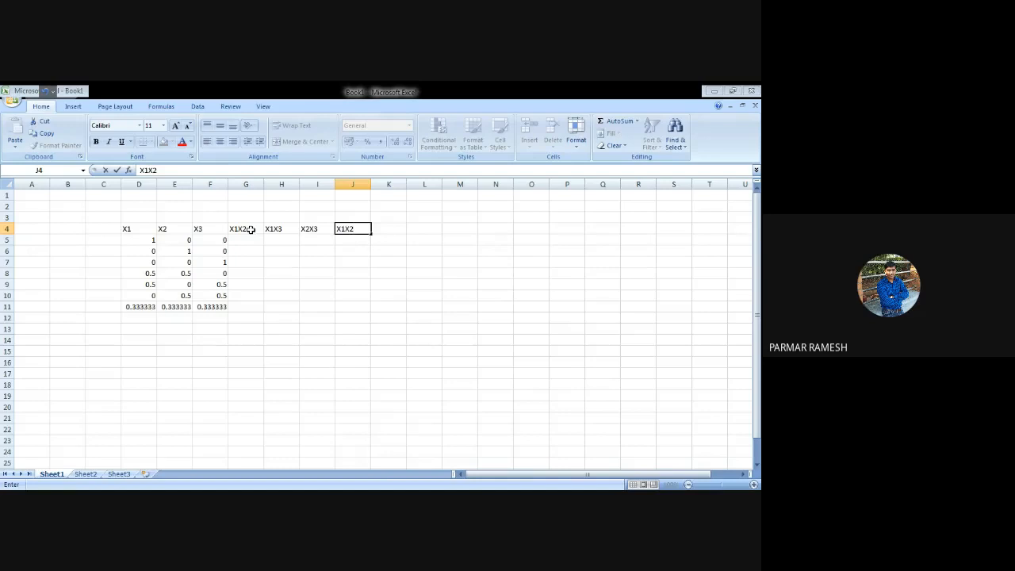
{"action": "type", "text": "X3"}
{"action": "left_click", "coordinate": [387, 226]}
{"action": "type", "text": "Y"}
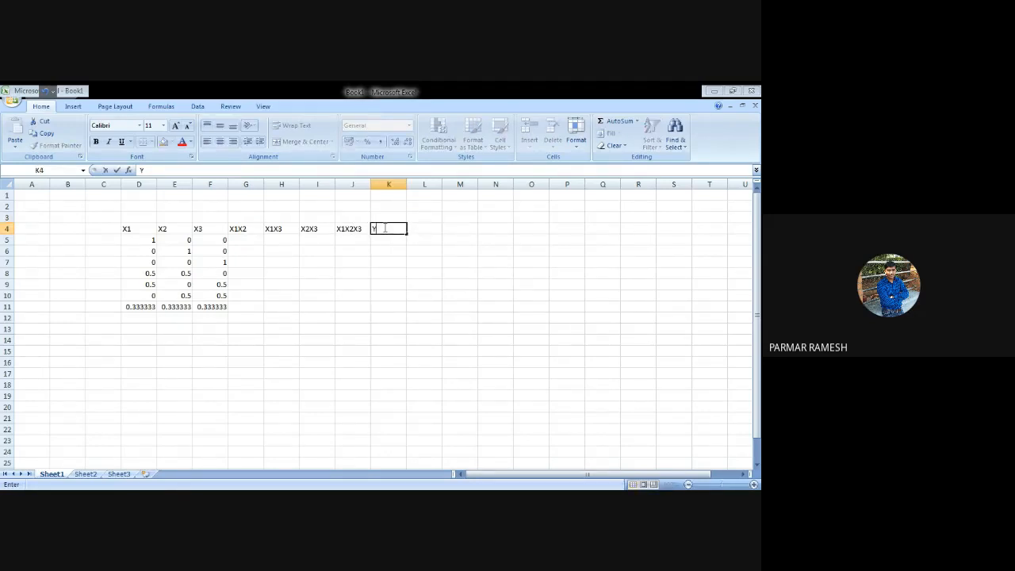
- Enter the Y response values 10, 15, 20, 25, 30, 35 and 30 down cells K5 to K11
{"action": "key", "text": "Return"}
{"action": "type", "text": "1"}
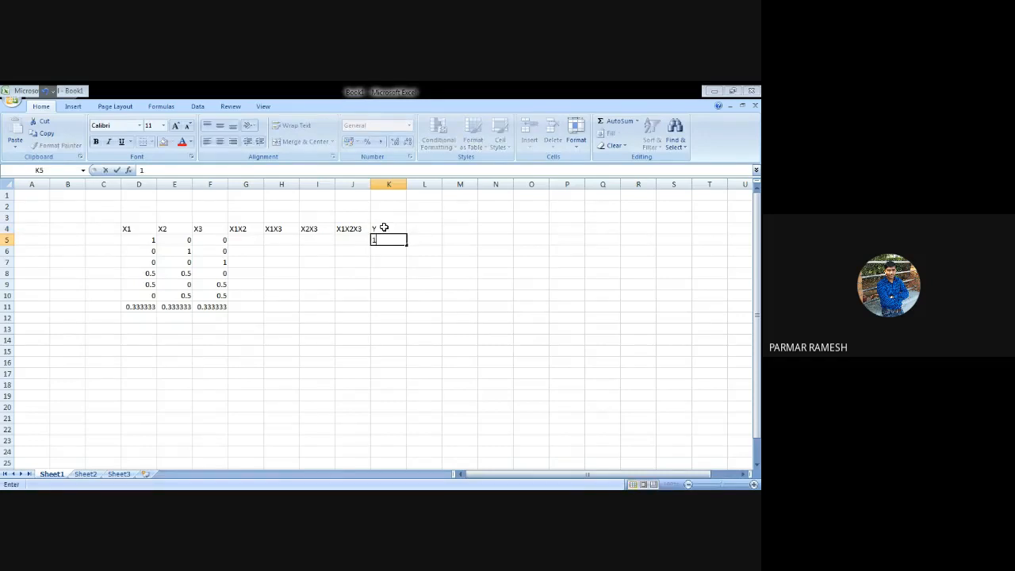
{"action": "type", "text": "0"}
{"action": "key", "text": "Return"}
{"action": "type", "text": "15"}
{"action": "key", "text": "Return"}
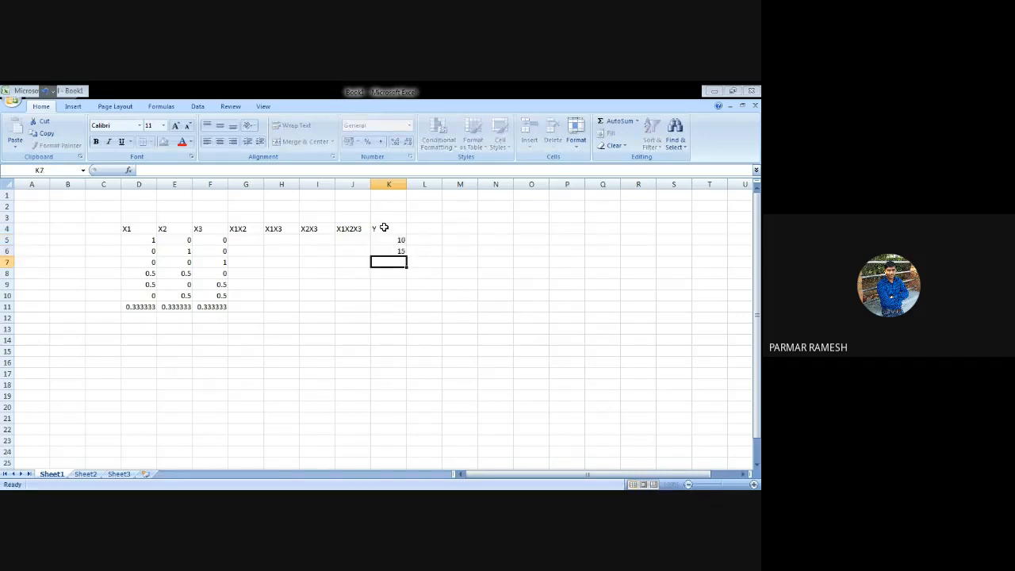
{"action": "type", "text": "20"}
{"action": "key", "text": "Return"}
{"action": "type", "text": "25"}
{"action": "key", "text": "Return"}
{"action": "type", "text": "30"}
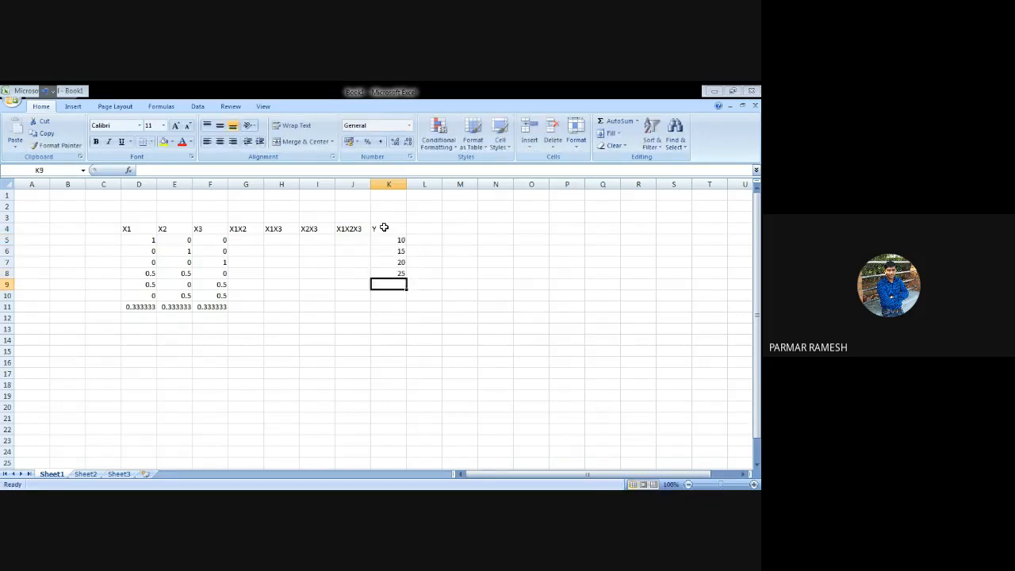
{"action": "key", "text": "Return"}
{"action": "type", "text": "35"}
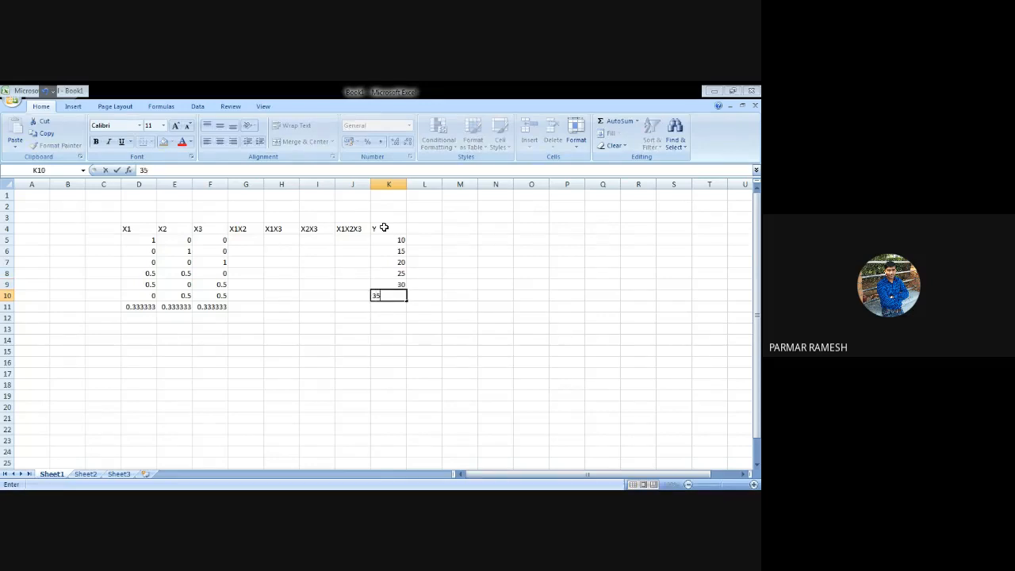
{"action": "key", "text": "Return"}
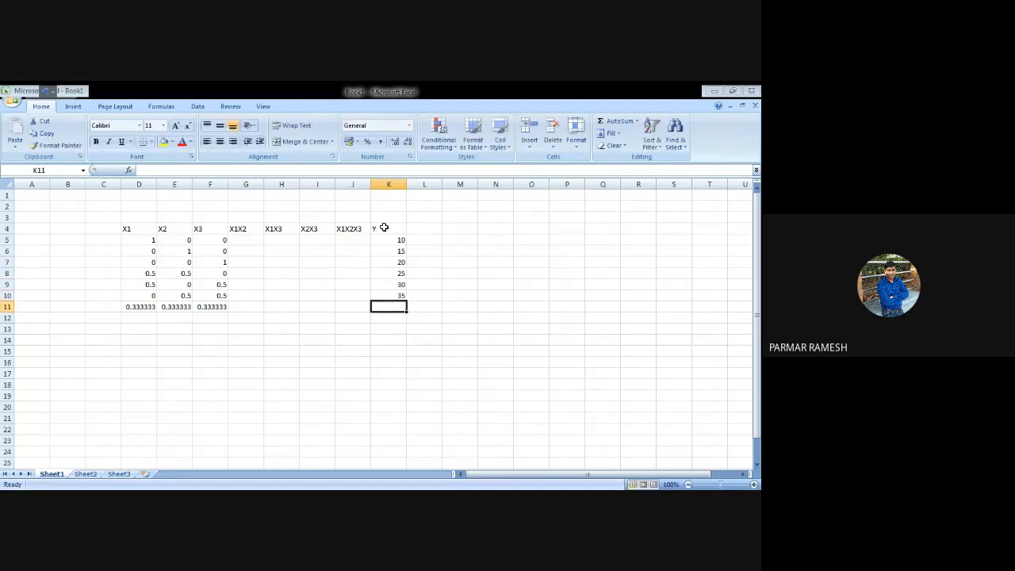
{"action": "type", "text": "30"}
{"action": "key", "text": "Return"}
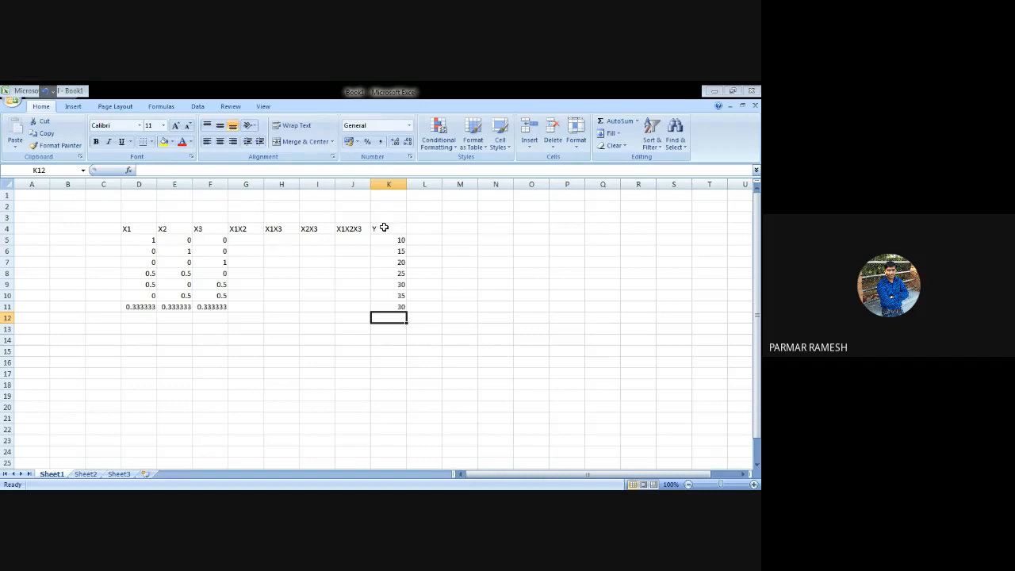
- Enter the formula =D5*E5*F5 in cell G5 under the X1X2 heading
{"action": "left_click", "coordinate": [252, 241]}
{"action": "type", "text": "="}
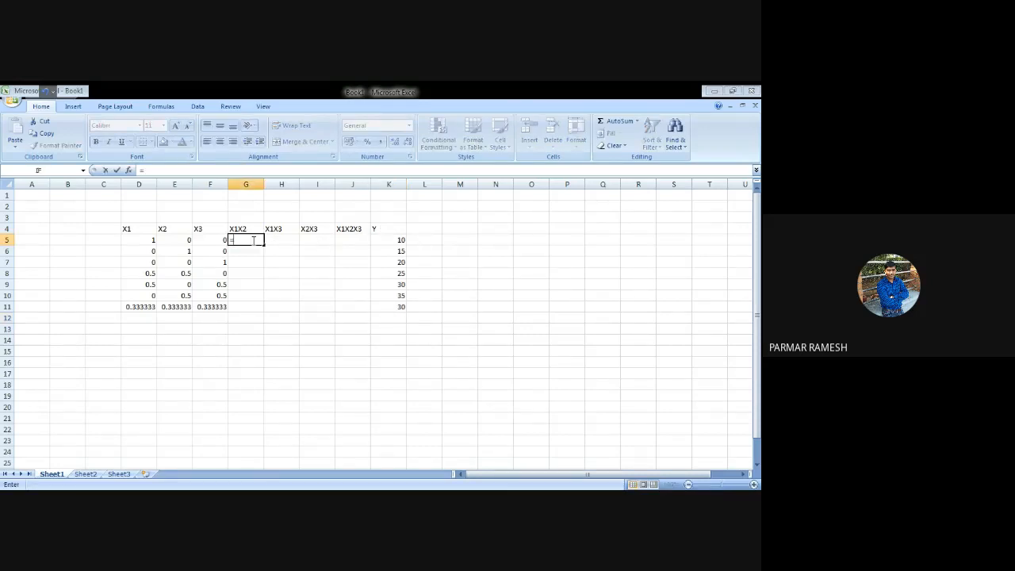
{"action": "left_click", "coordinate": [135, 237]}
{"action": "type", "text": "*"}
{"action": "left_click", "coordinate": [168, 243]}
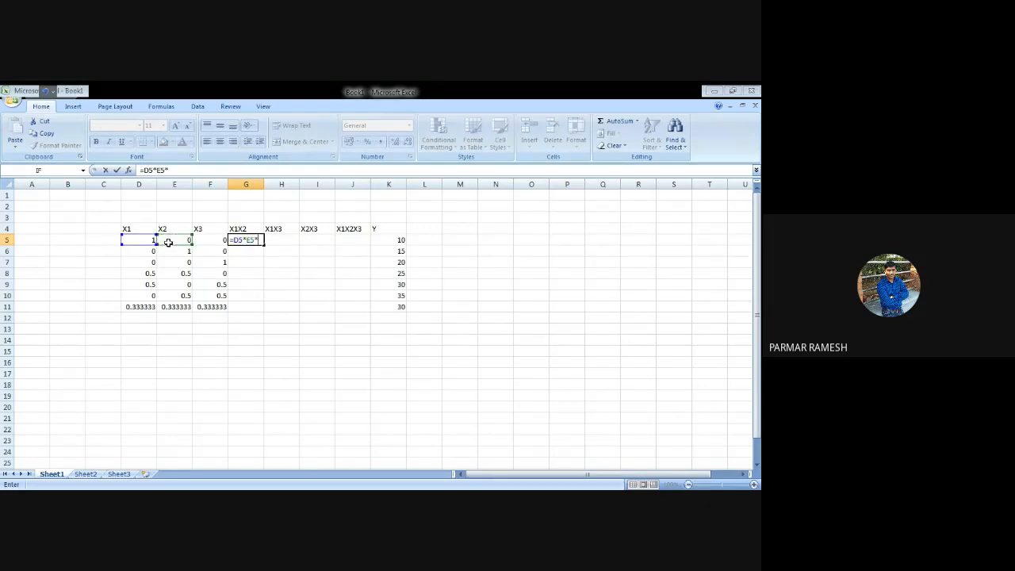
{"action": "type", "text": "*"}
{"action": "left_click", "coordinate": [210, 241]}
{"action": "key", "text": "Return"}
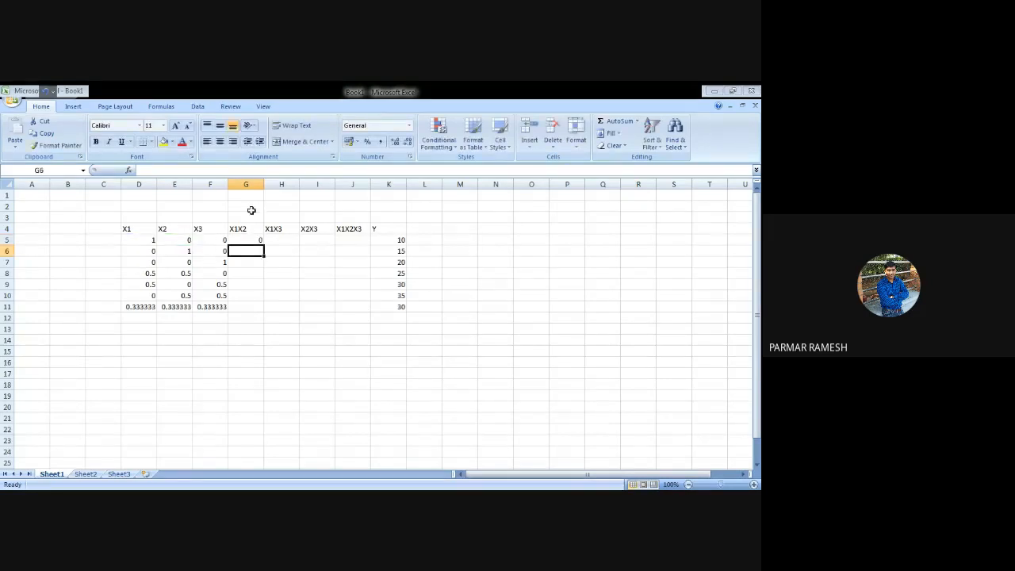
- Enter the formula =D5*F5 in cell H5 under the X1X3 heading
{"action": "left_click", "coordinate": [259, 239]}
{"action": "left_click", "coordinate": [271, 238]}
{"action": "type", "text": "="}
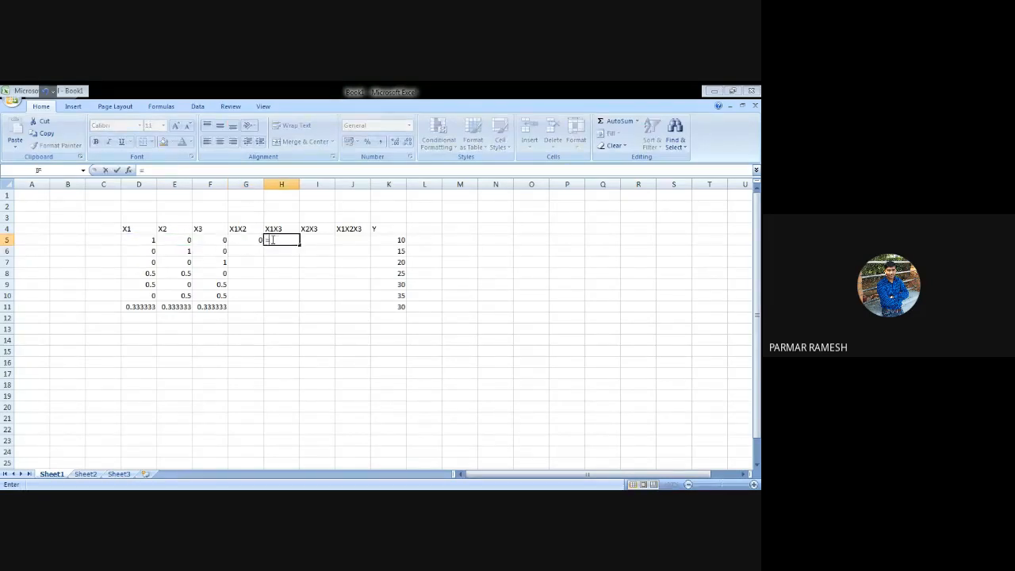
{"action": "left_click", "coordinate": [139, 240]}
{"action": "type", "text": "*"}
{"action": "left_click", "coordinate": [206, 241]}
{"action": "key", "text": "Return"}
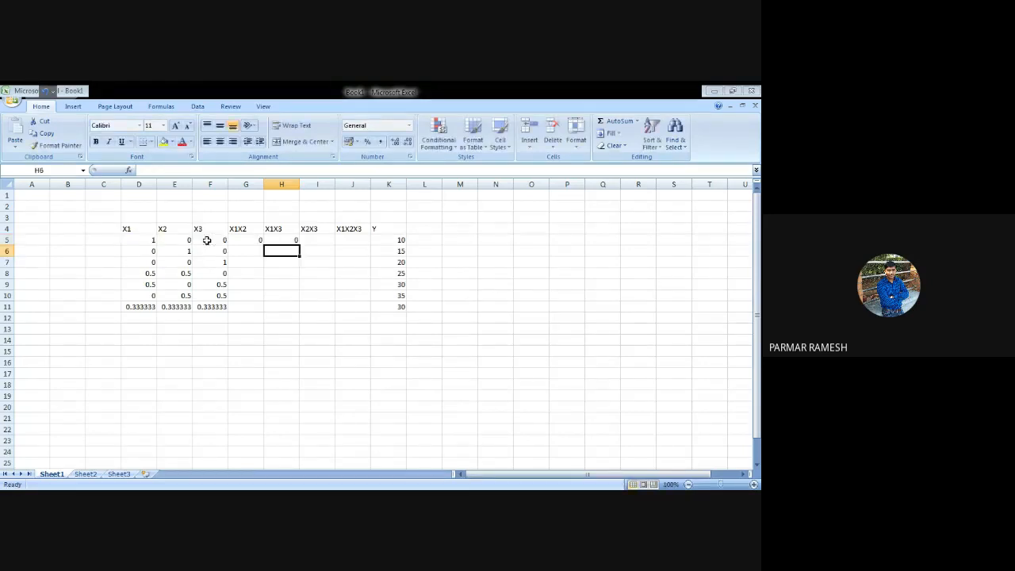
- Correct the X1X2 formula in cell G5 to =D5*E5 by removing the F5 factor
{"action": "left_click", "coordinate": [241, 239]}
{"action": "left_click", "coordinate": [178, 171]}
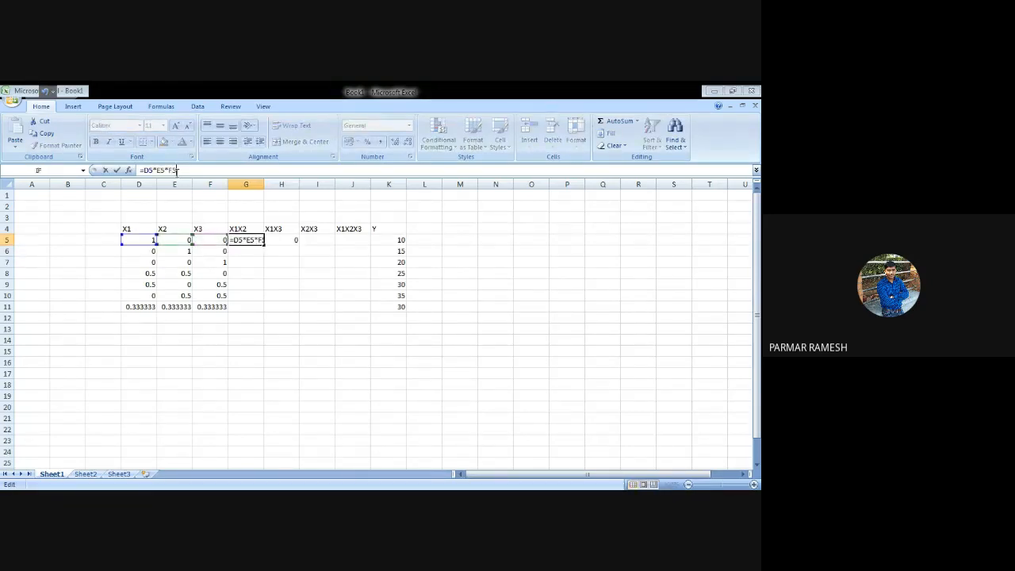
{"action": "key", "text": "BackSpace"}
{"action": "key", "text": "BackSpace"}
{"action": "key", "text": "BackSpace"}
{"action": "key", "text": "Return"}
- Enter the formula =E5*F5 in cell I5 under the X2X3 heading
{"action": "left_click", "coordinate": [309, 240]}
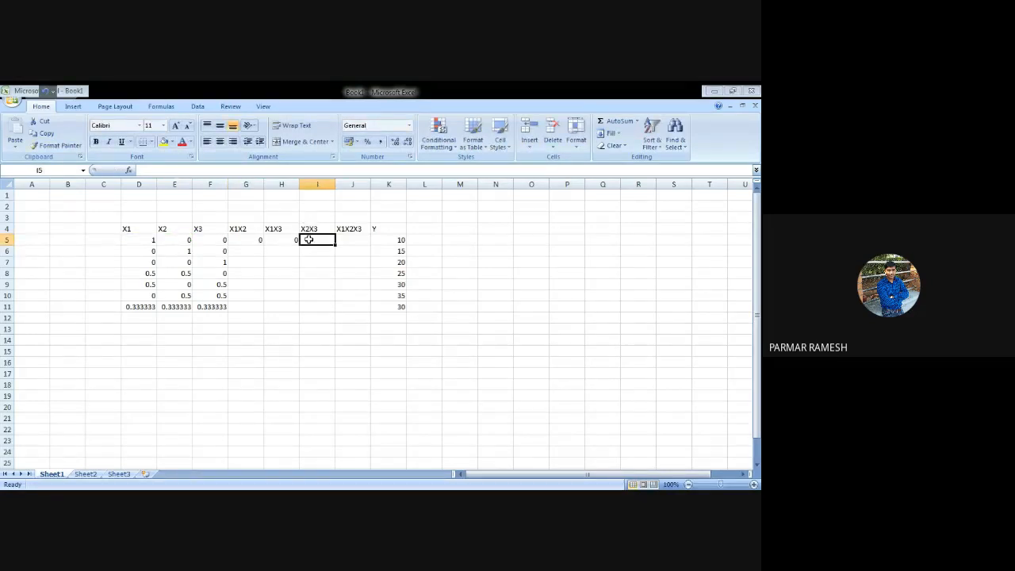
{"action": "type", "text": "="}
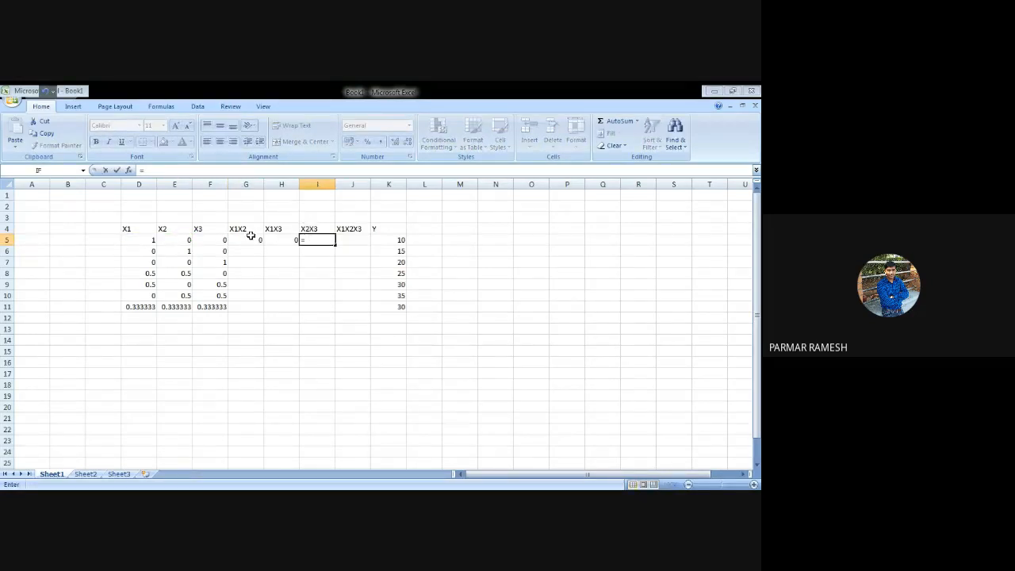
{"action": "left_click", "coordinate": [182, 240]}
{"action": "type", "text": "*"}
{"action": "left_click", "coordinate": [214, 239]}
{"action": "key", "text": "Return"}
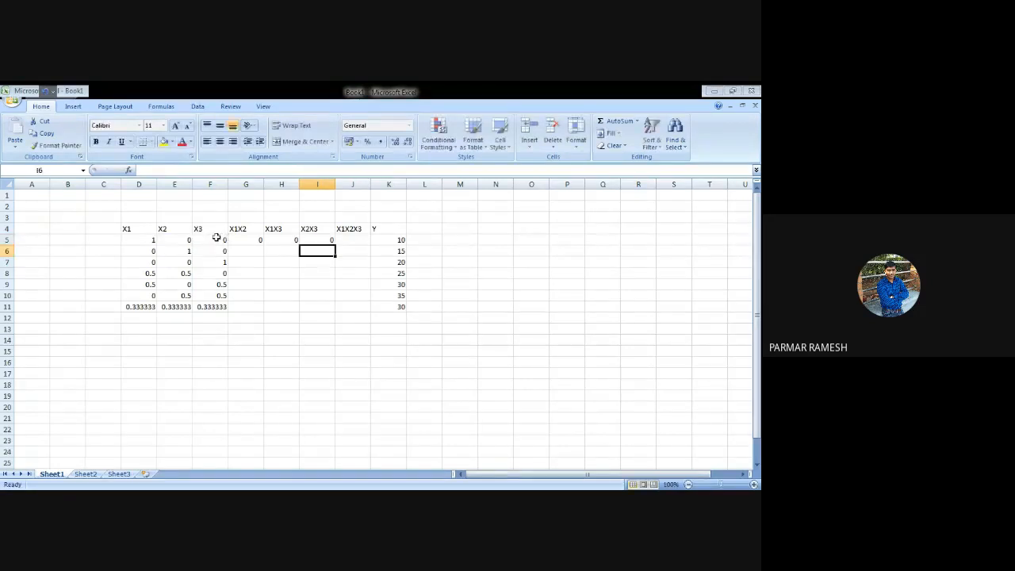
- Enter the formula =D5*E5*F5 in cell J5, and fill the formulas in G5:J5 down to row 11
{"action": "left_click", "coordinate": [352, 239]}
{"action": "type", "text": "="}
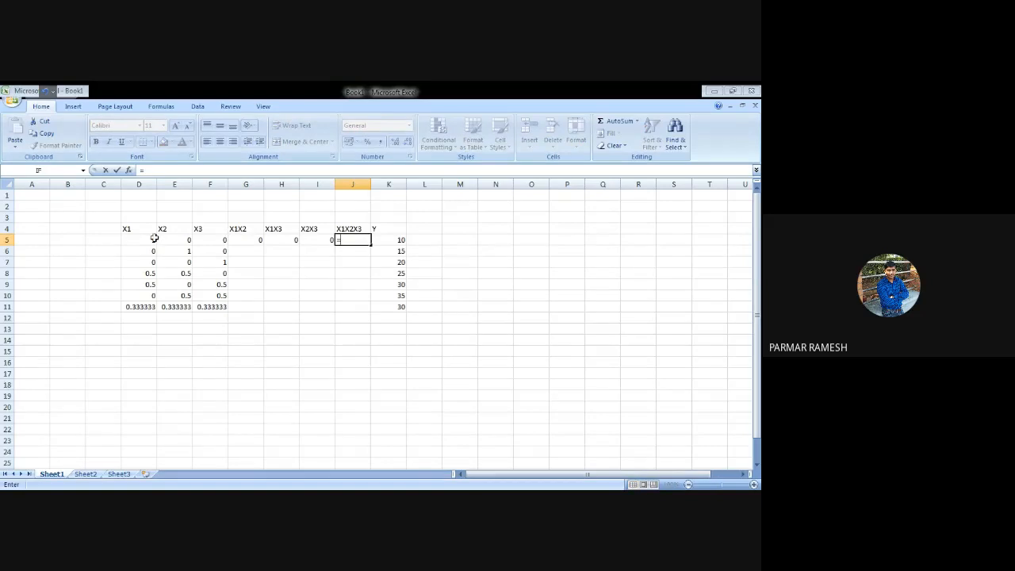
{"action": "left_click", "coordinate": [152, 239]}
{"action": "type", "text": "*"}
{"action": "left_click", "coordinate": [182, 240]}
{"action": "type", "text": "*"}
{"action": "left_click", "coordinate": [208, 239]}
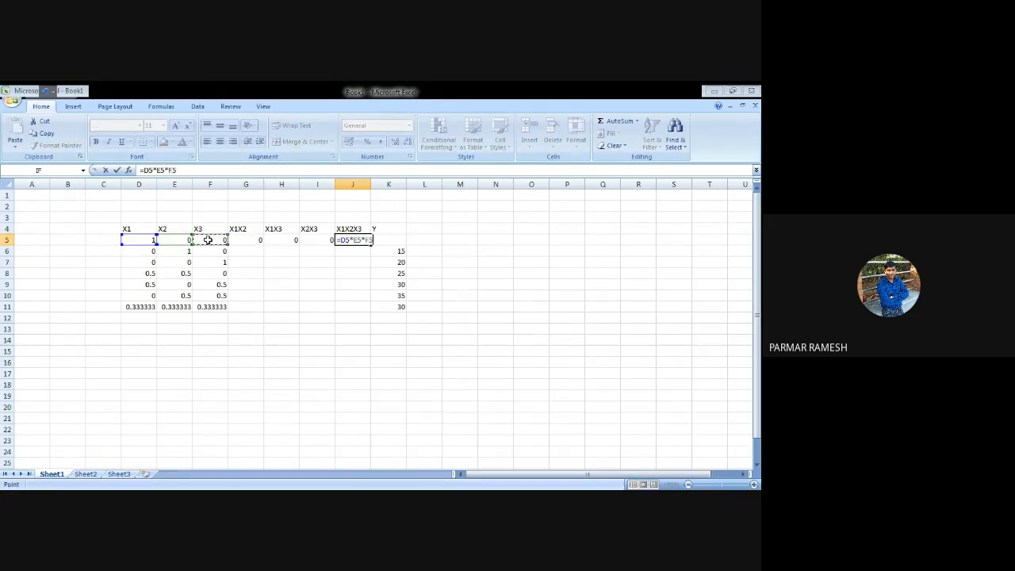
{"action": "key", "text": "Return"}
{"action": "left_click_drag", "start_coordinate": [253, 240], "coordinate": [370, 310]}
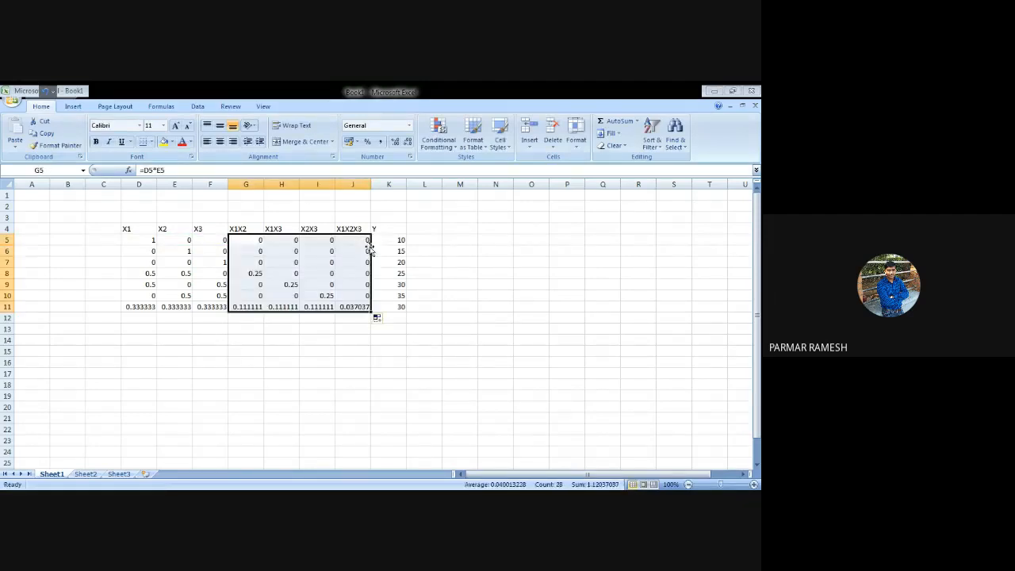
{"action": "left_click", "coordinate": [474, 297]}
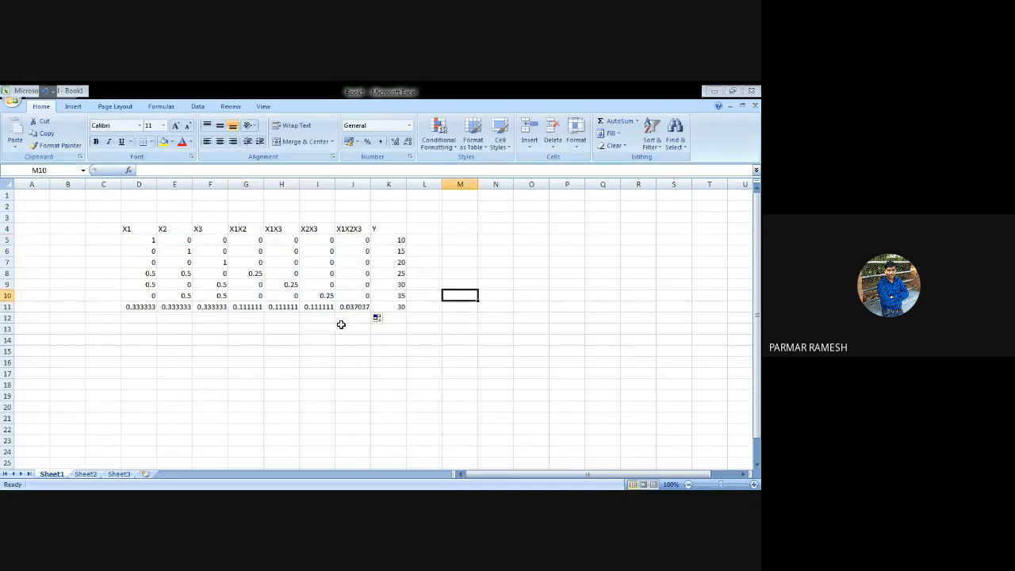
- Paste the copied picture of Table 16.7 into the sheet and place it below the first data rows
{"action": "left_click", "coordinate": [207, 497]}
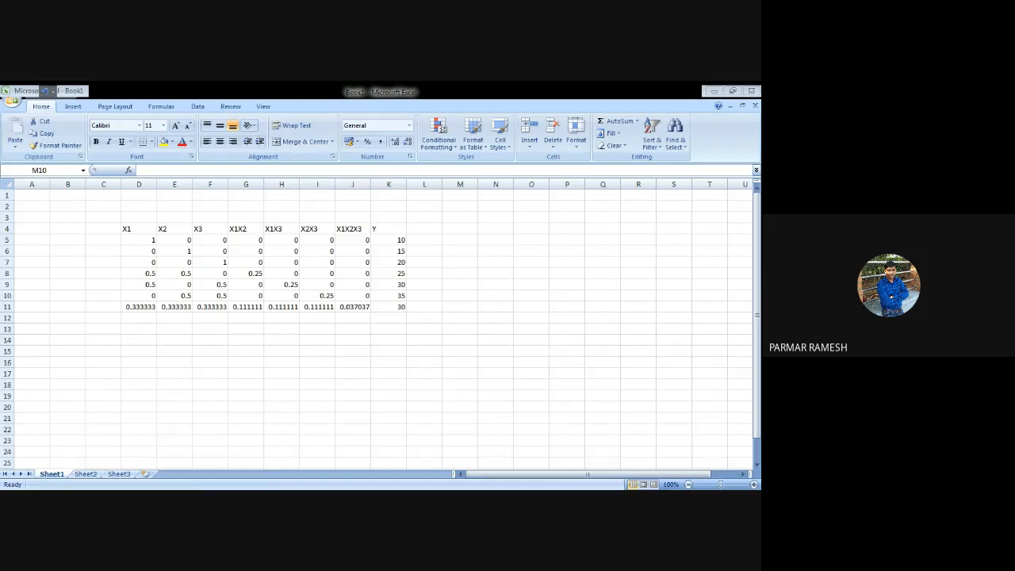
{"action": "left_click", "coordinate": [561, 328]}
{"action": "key", "text": "ctrl+v"}
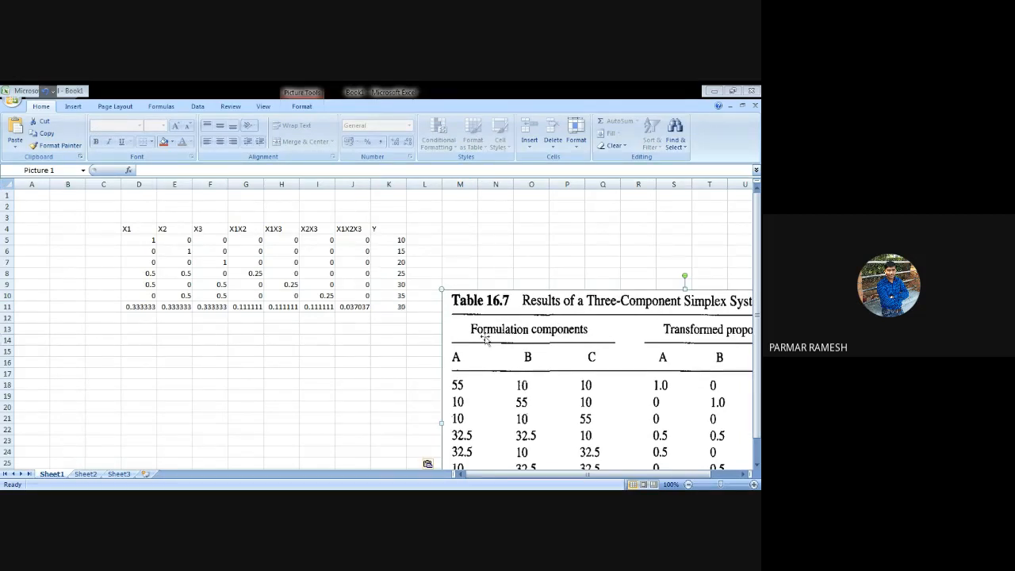
{"action": "left_click_drag", "start_coordinate": [481, 335], "coordinate": [261, 373]}
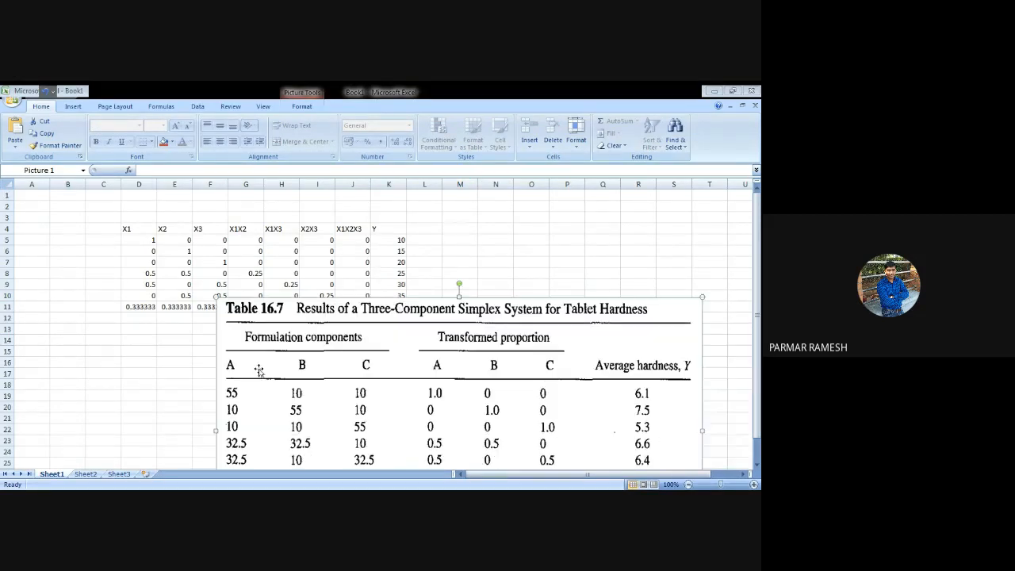
- Replace the Y values in cells K5 to K9 with 6.1, 7.5, 5.3, 6.6 and 6.4 from the pasted table
{"action": "left_click", "coordinate": [382, 240]}
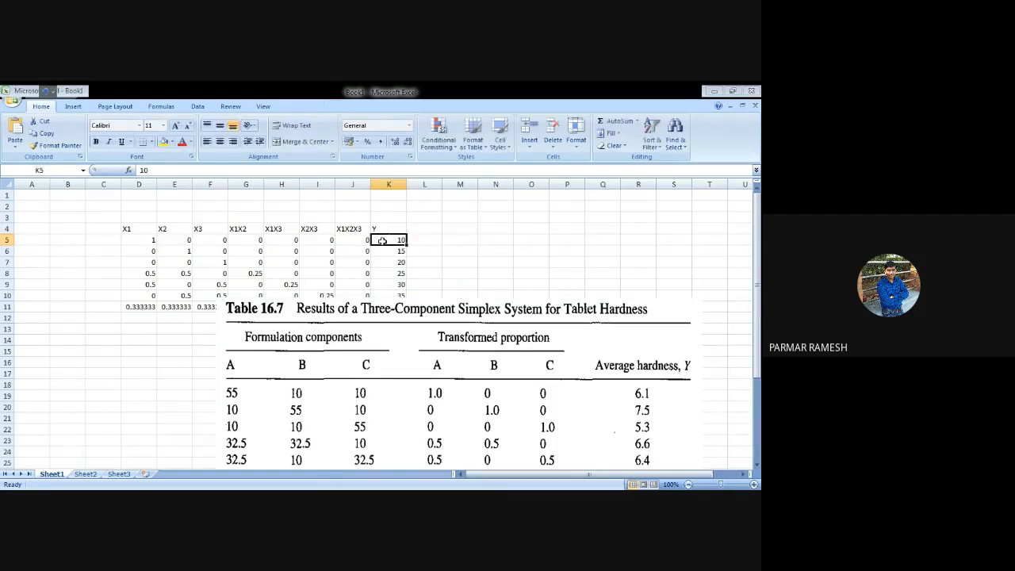
{"action": "type", "text": "6.1"}
{"action": "key", "text": "Return"}
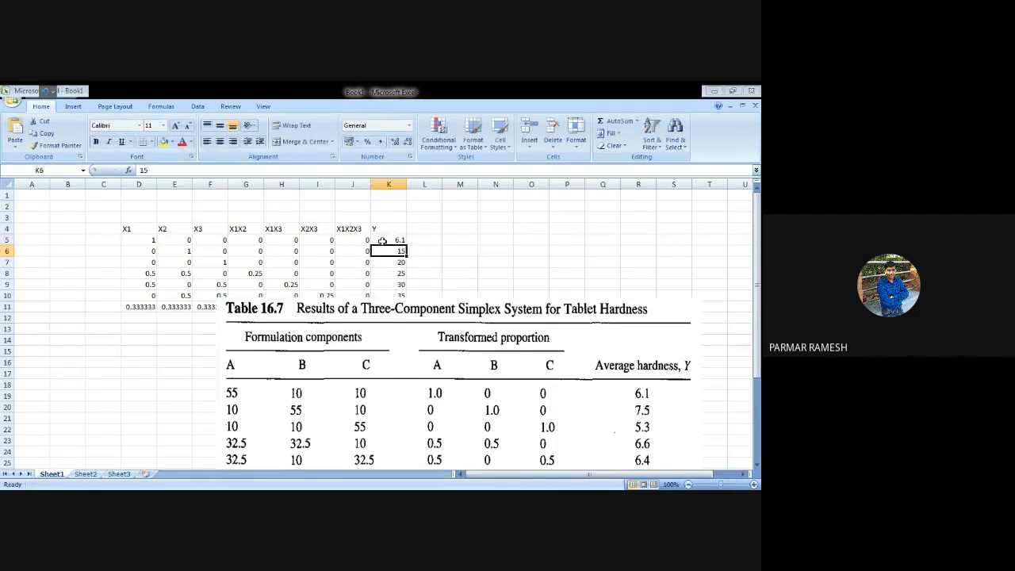
{"action": "type", "text": "7.5"}
{"action": "key", "text": "Return"}
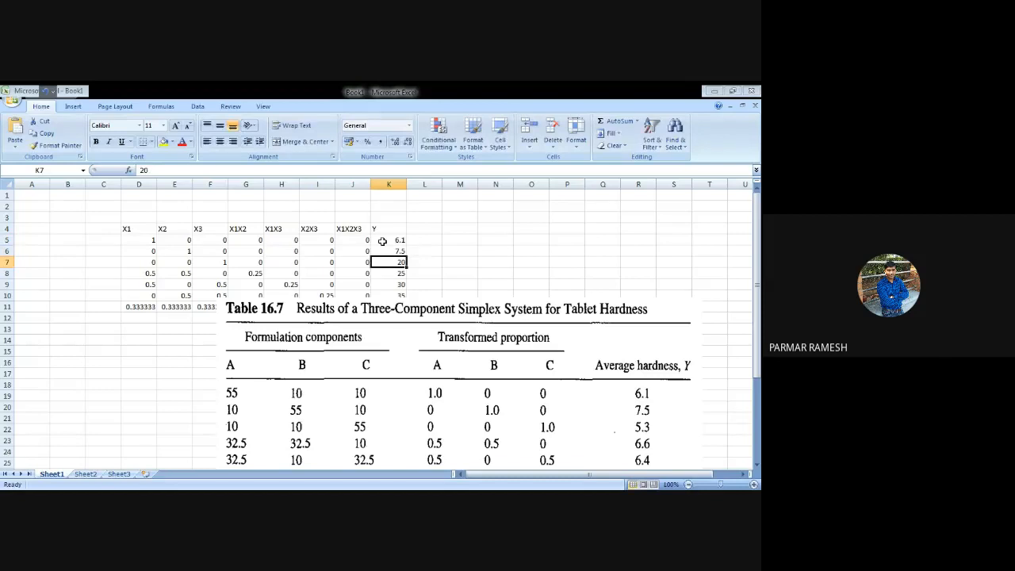
{"action": "type", "text": "5.3"}
{"action": "key", "text": "Return"}
{"action": "type", "text": "6.6"}
{"action": "key", "text": "Return"}
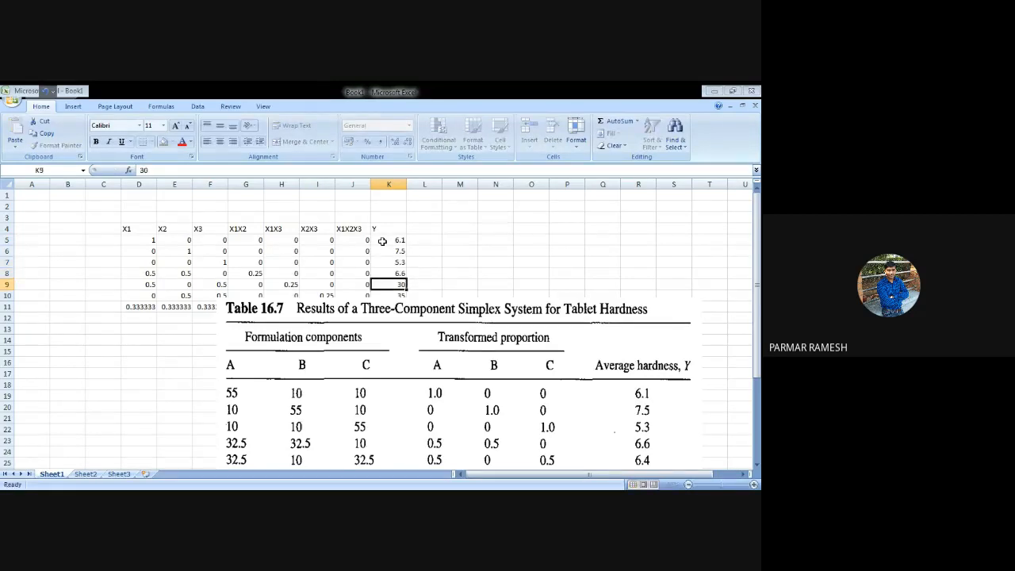
{"action": "type", "text": "6.4"}
{"action": "key", "text": "Return"}
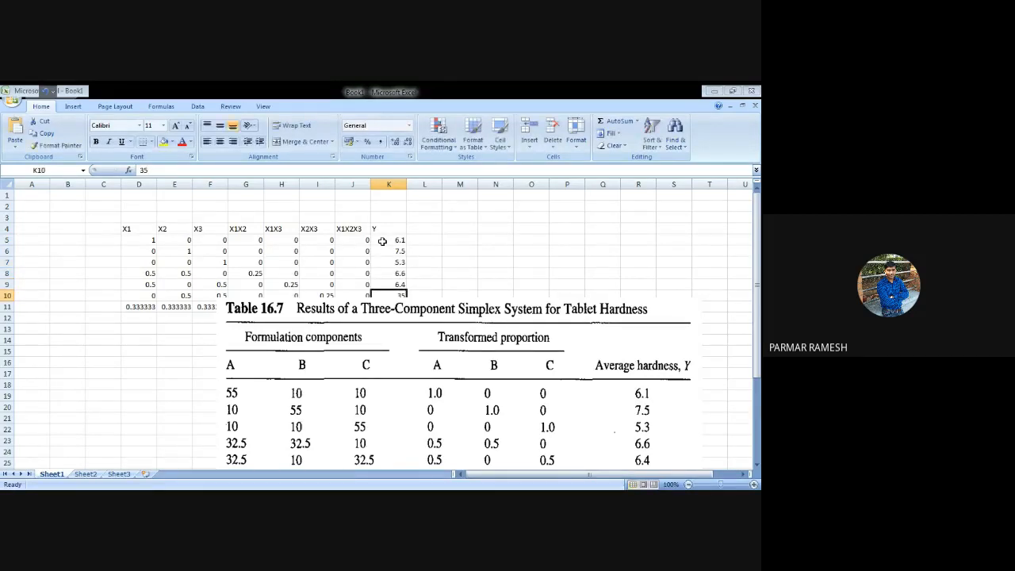
- Move the table picture clear of the data, and enter the Y values 6.9 in K10 and 7.3 in K11
{"action": "left_click", "coordinate": [485, 361]}
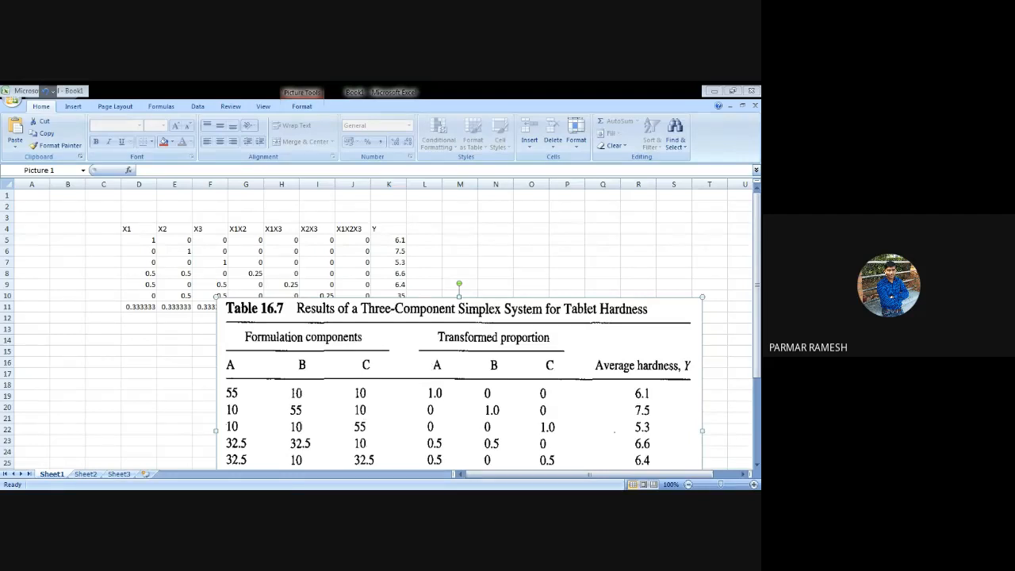
{"action": "left_click_drag", "start_coordinate": [435, 310], "coordinate": [742, 286]}
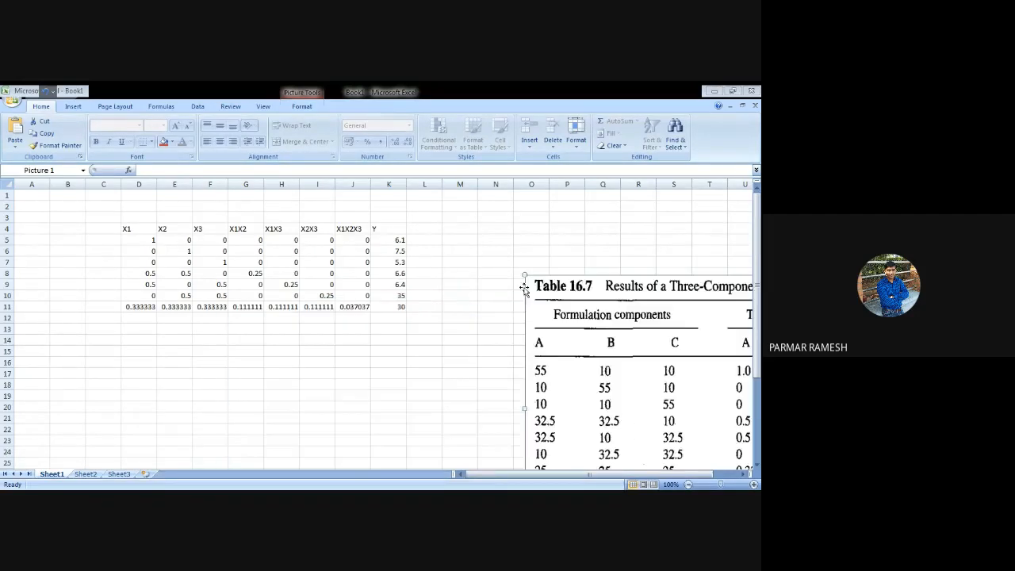
{"action": "left_click", "coordinate": [391, 292]}
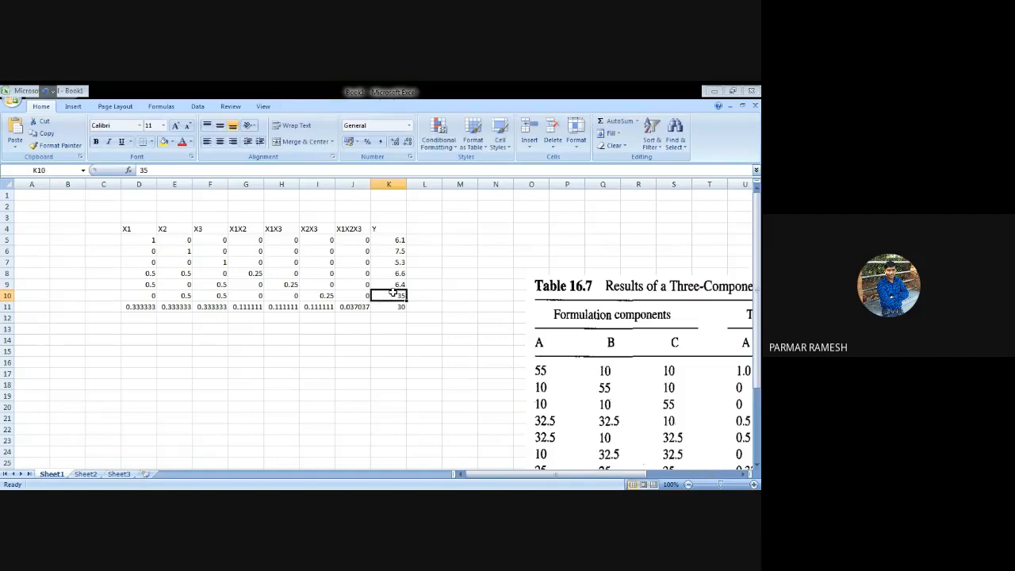
{"action": "type", "text": "6.9"}
{"action": "key", "text": "Return"}
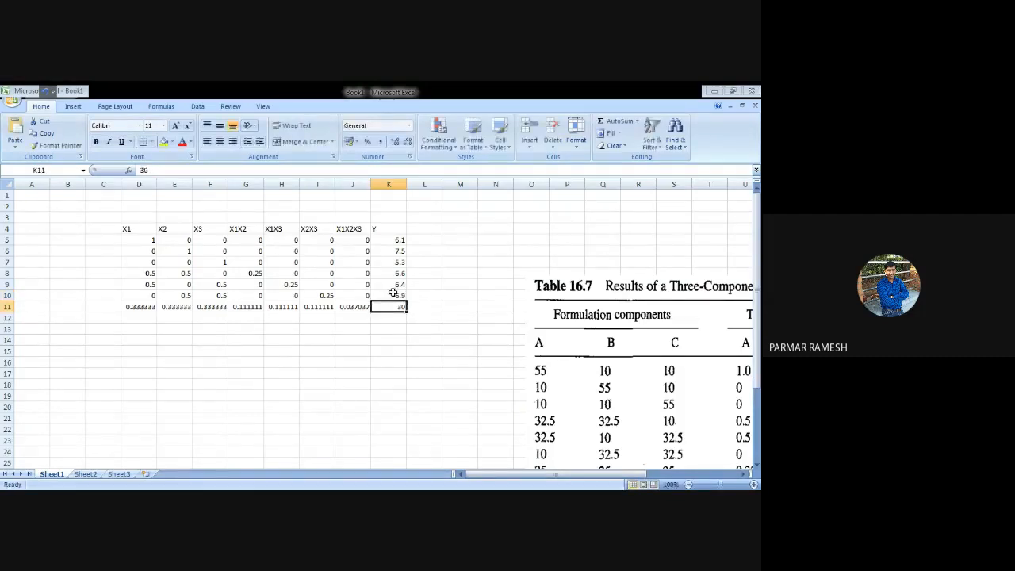
{"action": "type", "text": "7.3"}
{"action": "key", "text": "Return"}
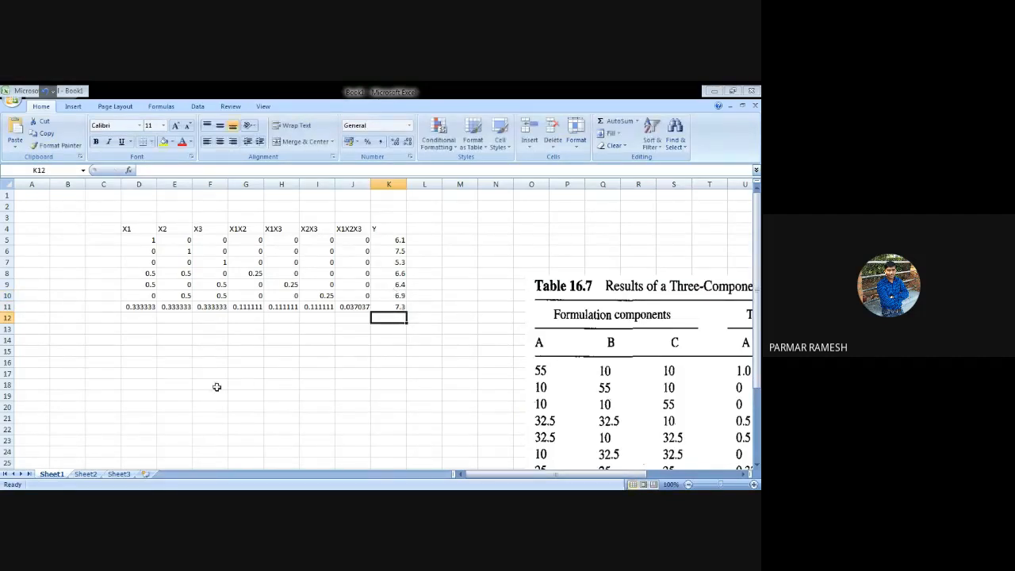
- Fill the last design row, D11:K11, down into row 12
{"action": "left_click_drag", "start_coordinate": [134, 306], "coordinate": [401, 296]}
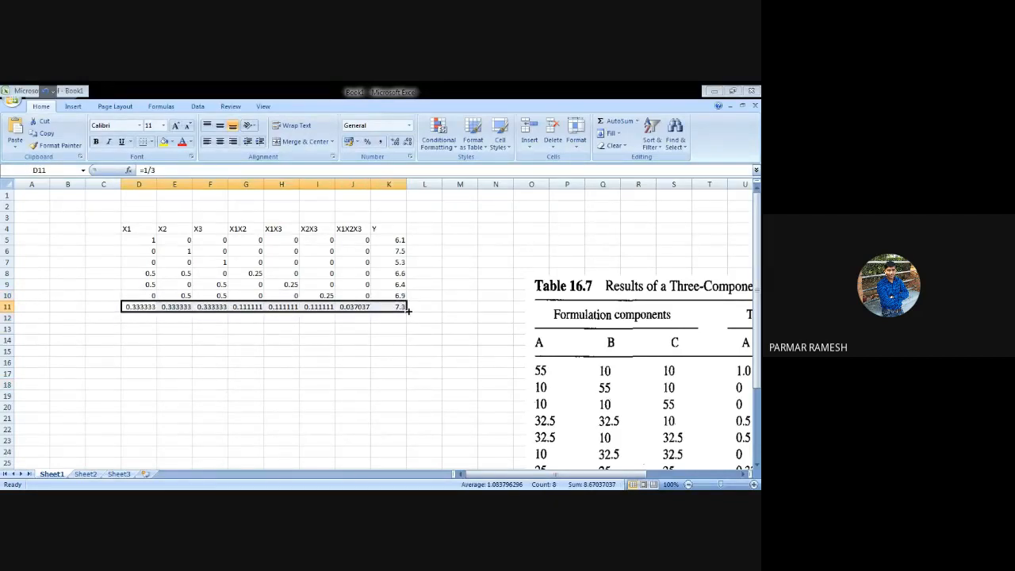
{"action": "left_click_drag", "start_coordinate": [406, 310], "coordinate": [408, 321]}
{"action": "left_click", "coordinate": [428, 360]}
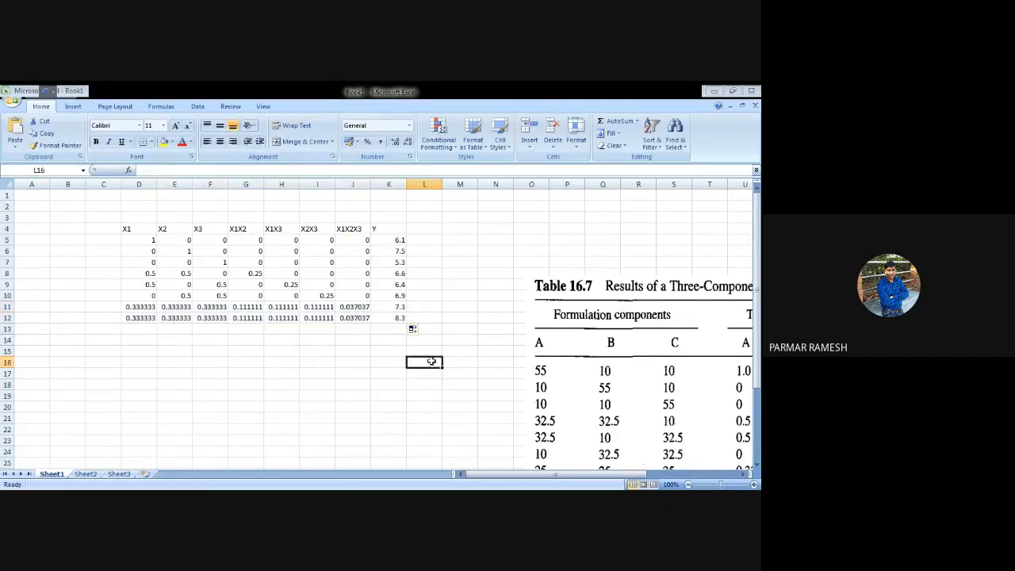
- Delete the Table 16.7 picture from the sheet and set the Y value in K12 to 7.3
{"action": "left_click", "coordinate": [539, 321]}
{"action": "key", "text": "Delete"}
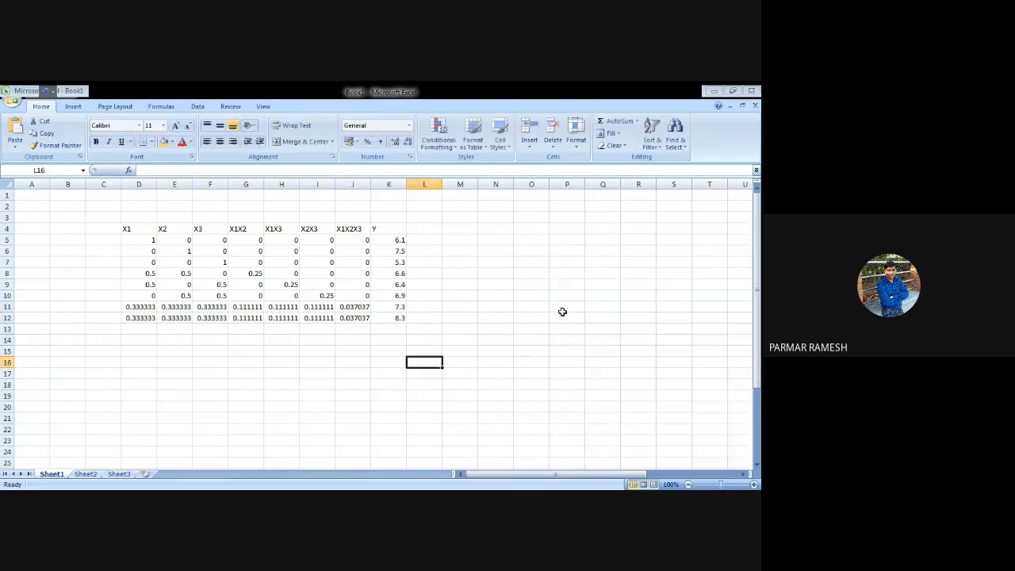
{"action": "left_click", "coordinate": [390, 317]}
{"action": "type", "text": "7"}
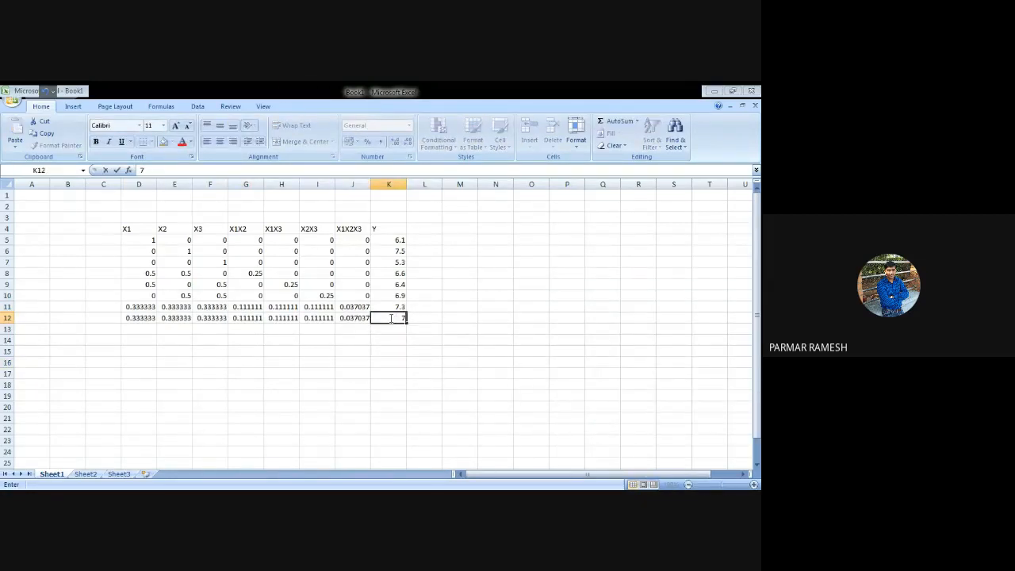
{"action": "type", "text": ".3"}
{"action": "left_click", "coordinate": [506, 318]}
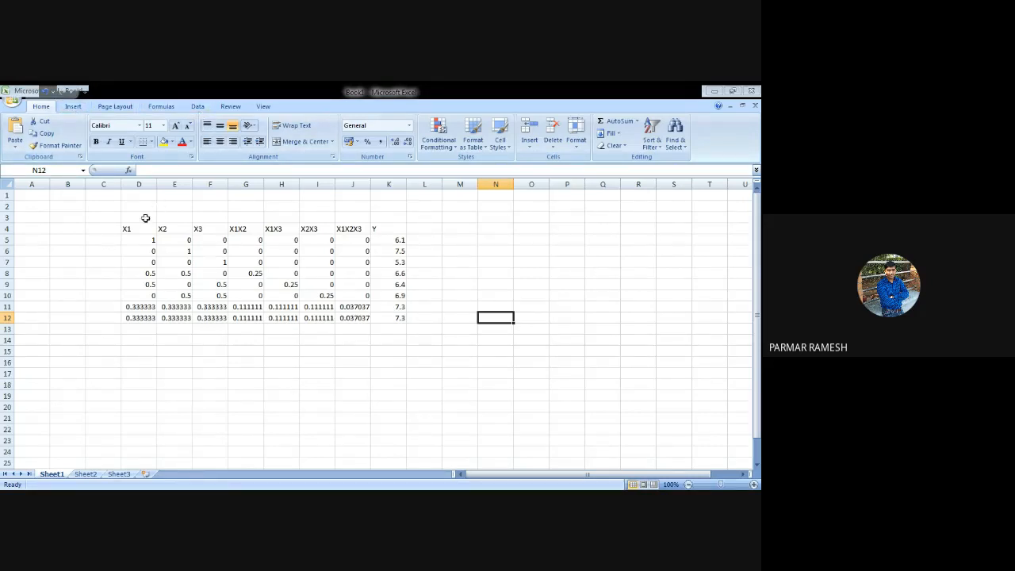
- Start a Regression from the Data Analysis tools and set its Input Y Range to $K$4:$K$12
{"action": "left_click", "coordinate": [197, 106]}
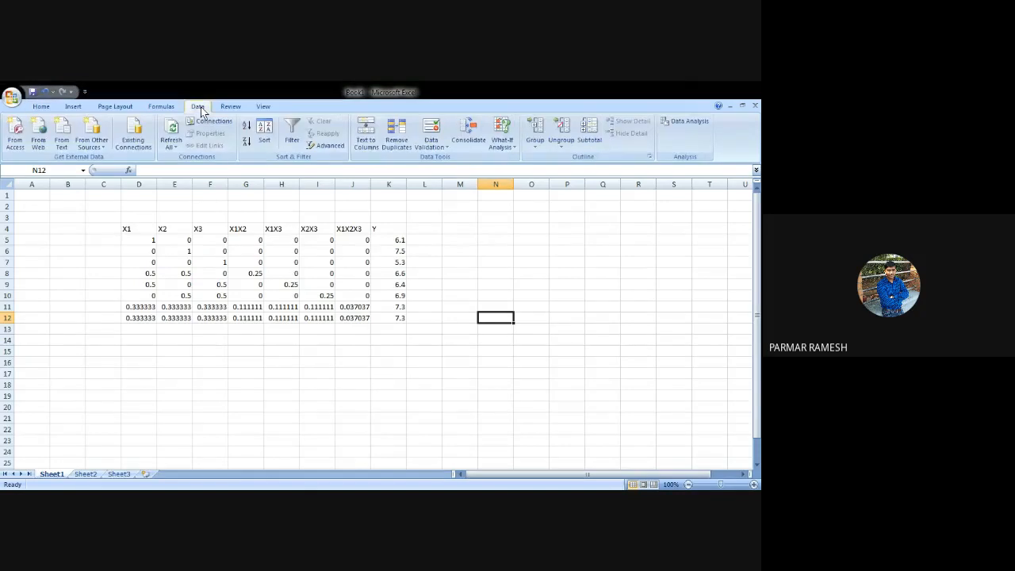
{"action": "left_click", "coordinate": [679, 120]}
{"action": "key", "text": "Down"}
{"action": "key", "text": "Down"}
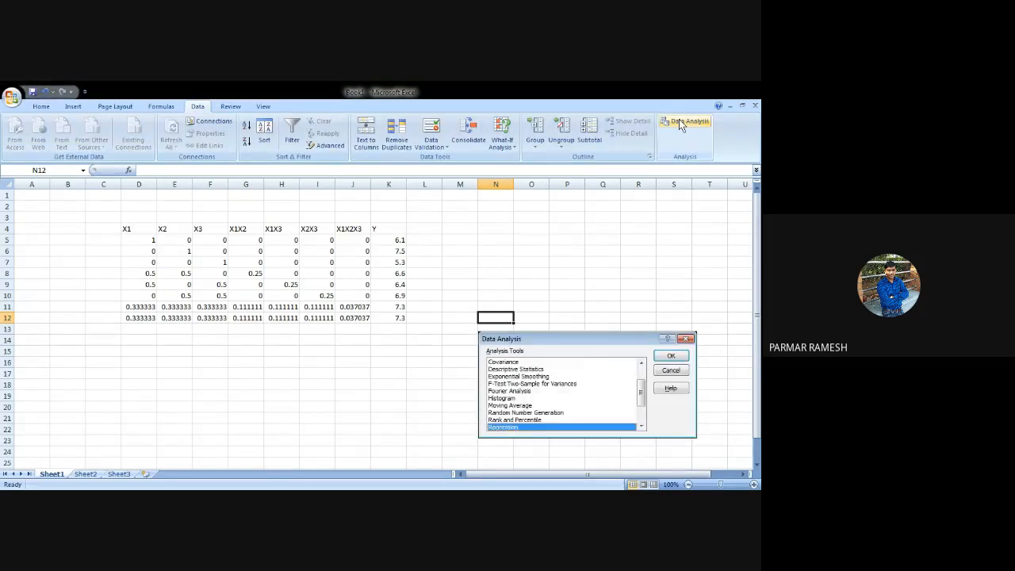
{"action": "key", "text": "Return"}
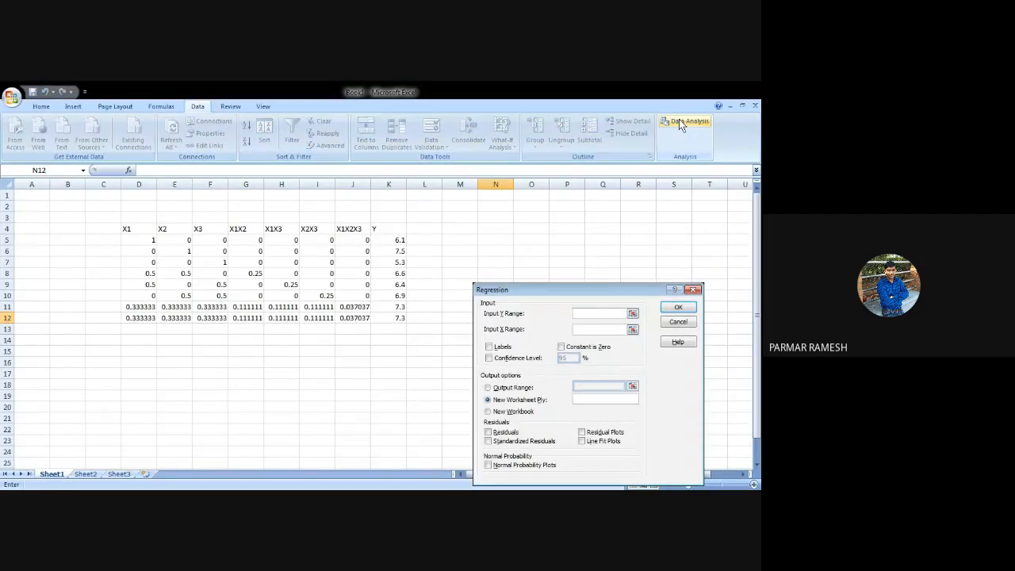
{"action": "left_click", "coordinate": [390, 229]}
{"action": "left_click_drag", "start_coordinate": [390, 229], "coordinate": [395, 317]}
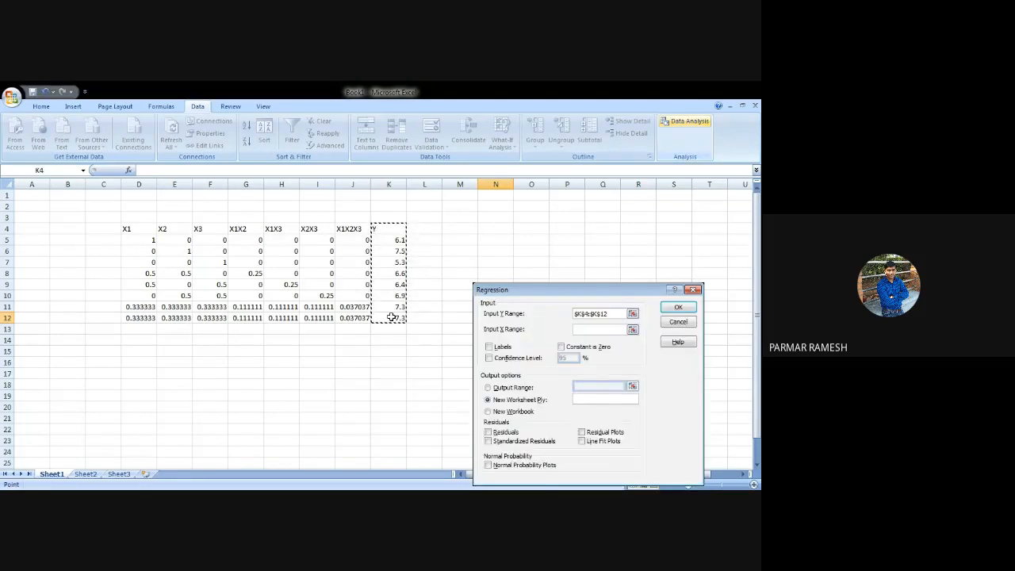
- Set the regression's Input Y Range to $K$4:$K$11 and its Input X Range to $D$4:$J$11
{"action": "key", "text": "shift+Up"}
{"action": "left_click", "coordinate": [585, 328]}
{"action": "left_click_drag", "start_coordinate": [138, 228], "coordinate": [347, 307]}
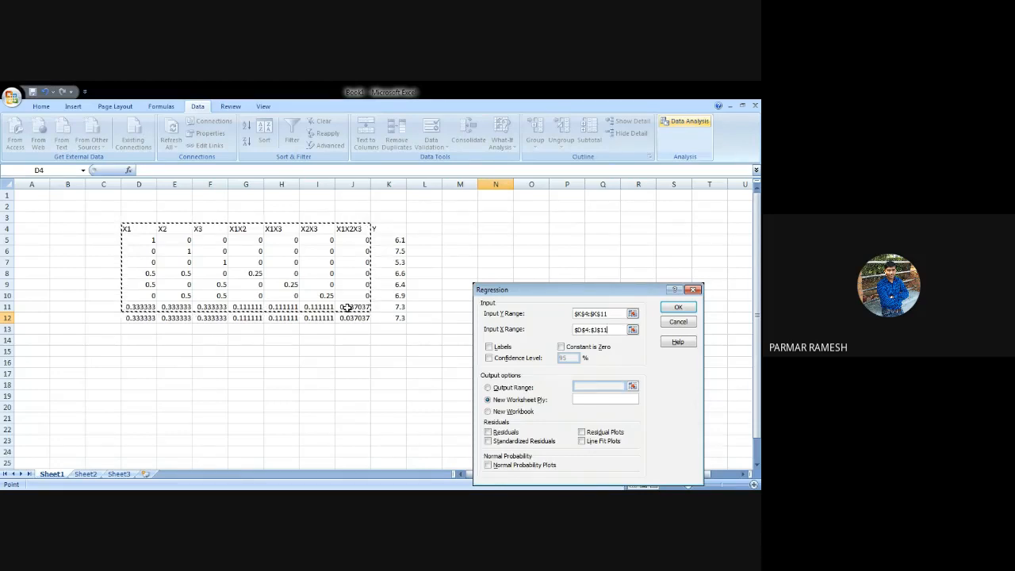
- Enable Constant is Zero, set the Output Range to cell D15, and try to run the regression
{"action": "left_click", "coordinate": [560, 348]}
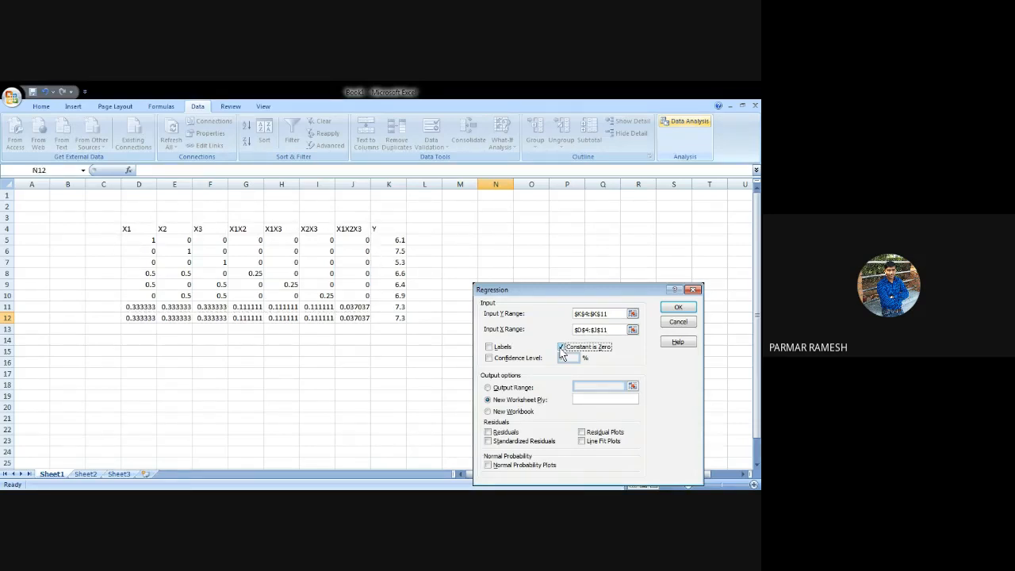
{"action": "left_click", "coordinate": [488, 389]}
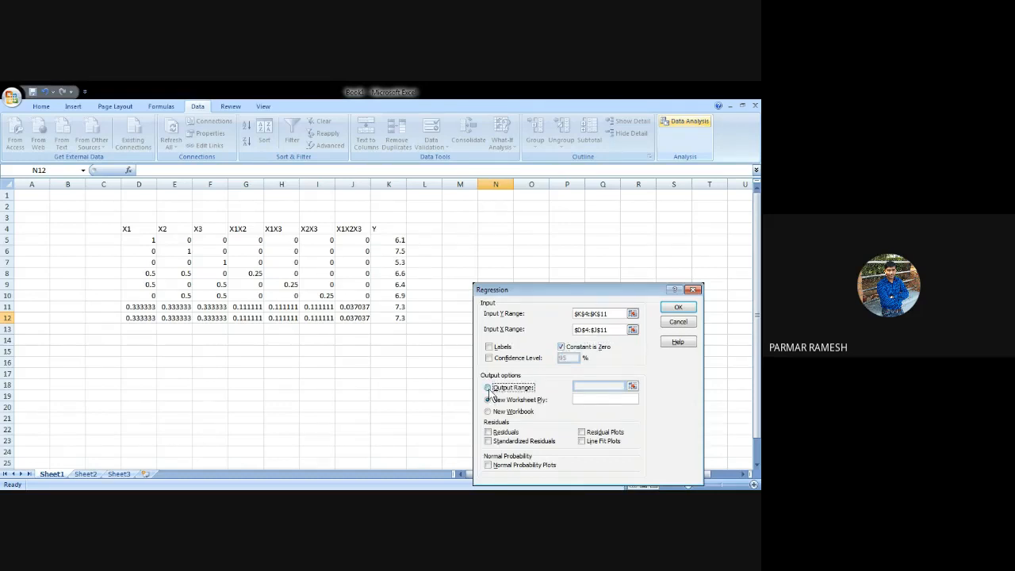
{"action": "left_click", "coordinate": [585, 387]}
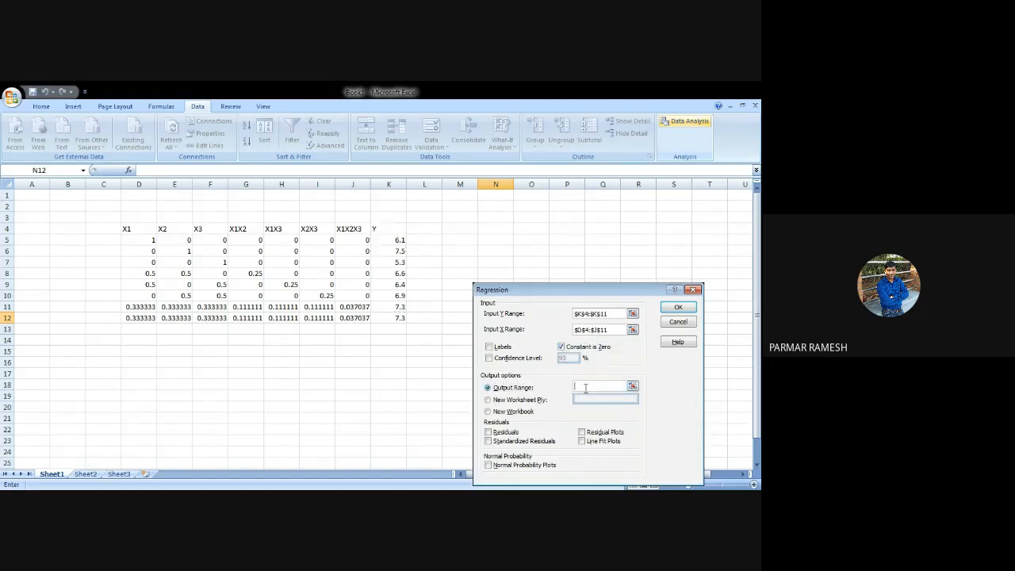
{"action": "left_click", "coordinate": [133, 347]}
{"action": "left_click", "coordinate": [667, 311]}
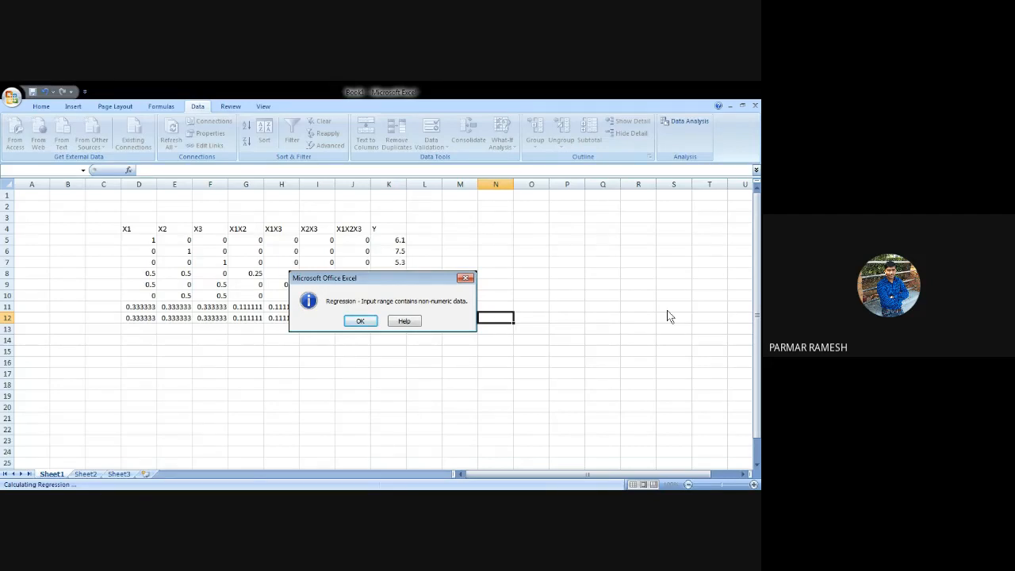
{"action": "left_click", "coordinate": [360, 320]}
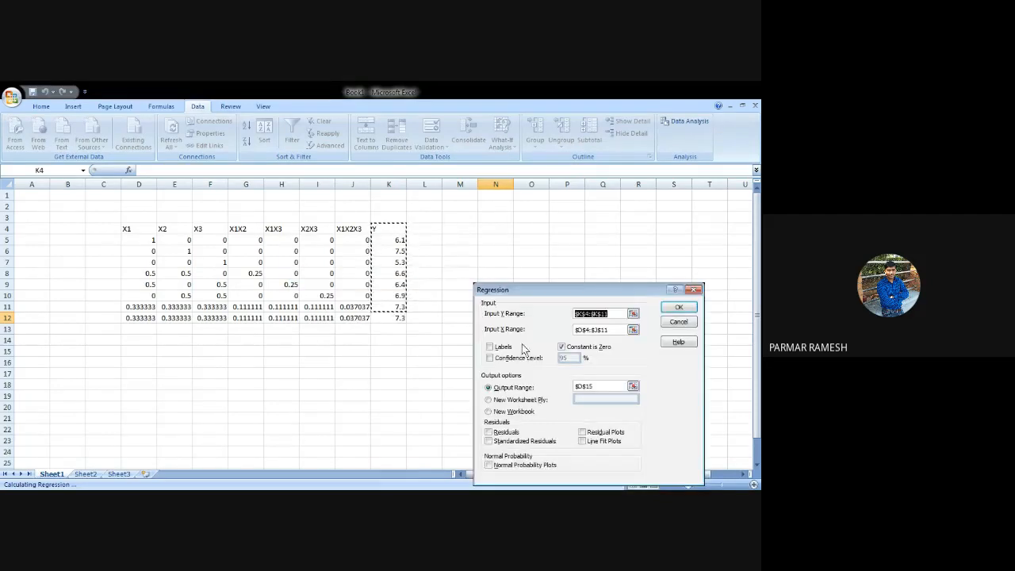
- Mark the input ranges as containing labels and try to run the regression again
{"action": "left_click", "coordinate": [492, 347]}
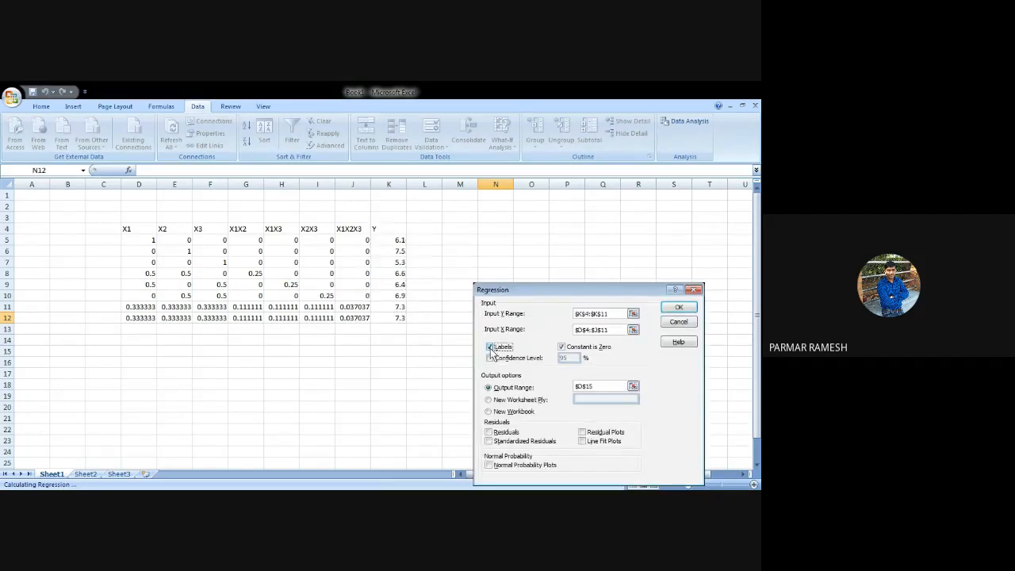
{"action": "left_click", "coordinate": [677, 307]}
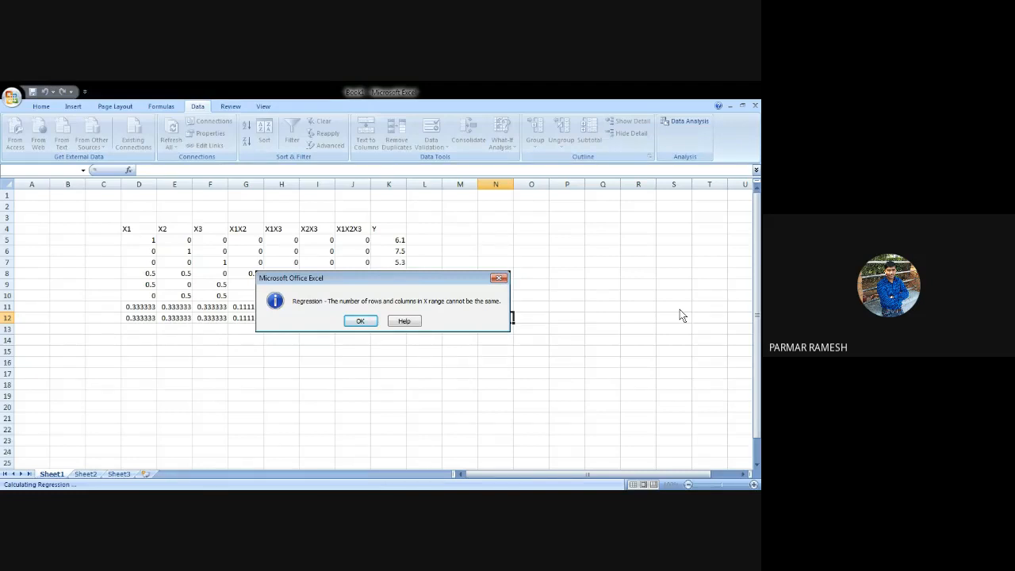
{"action": "left_click", "coordinate": [359, 321]}
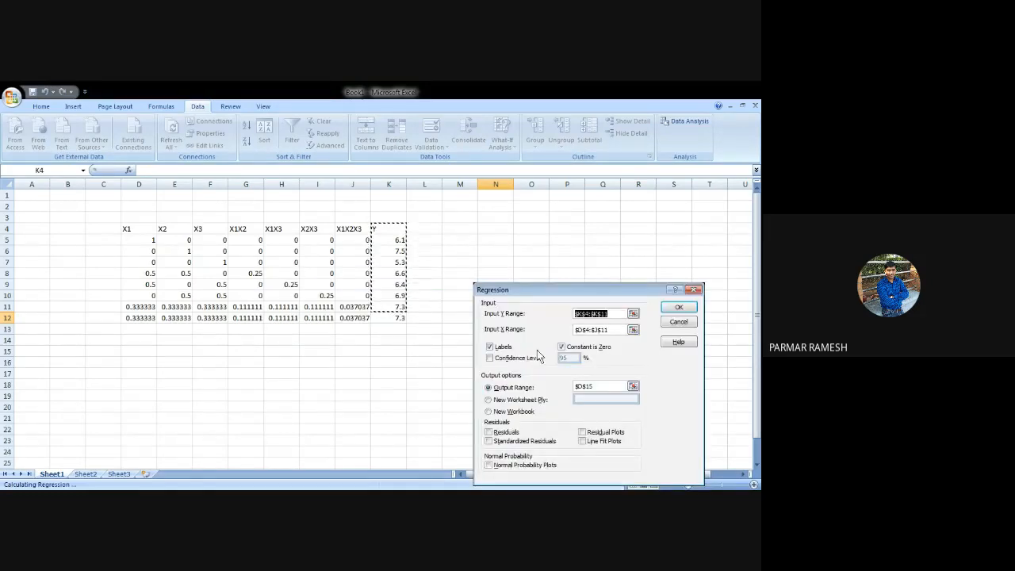
- Extend the regression inputs to $K$4:$K$12 for Y and $D$4:$J$12 for X, and run the regression
{"action": "left_click", "coordinate": [617, 315]}
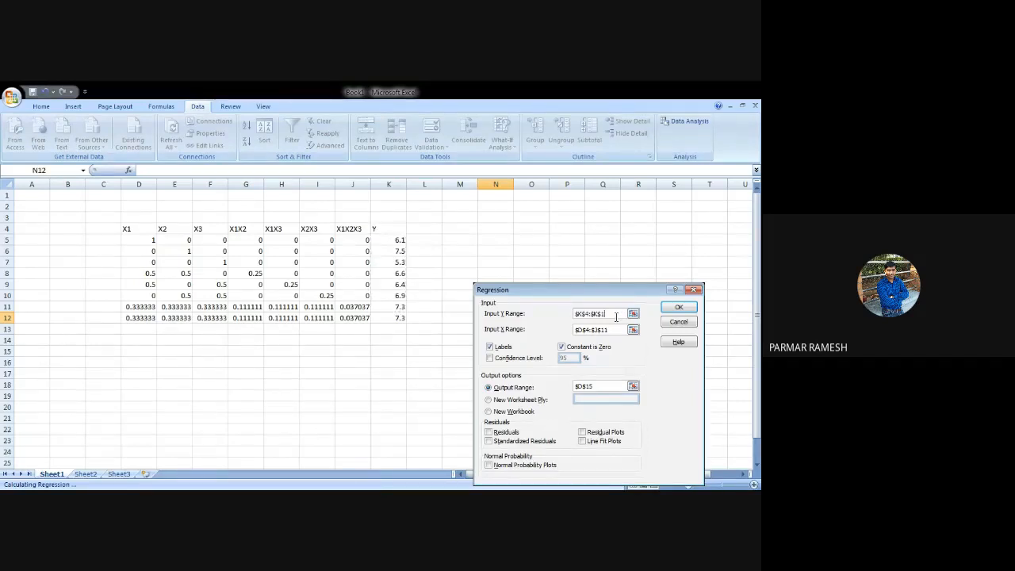
{"action": "key", "text": "BackSpace"}
{"action": "type", "text": "2"}
{"action": "left_click", "coordinate": [610, 329]}
{"action": "key", "text": "BackSpace"}
{"action": "type", "text": "2"}
{"action": "left_click", "coordinate": [677, 309]}
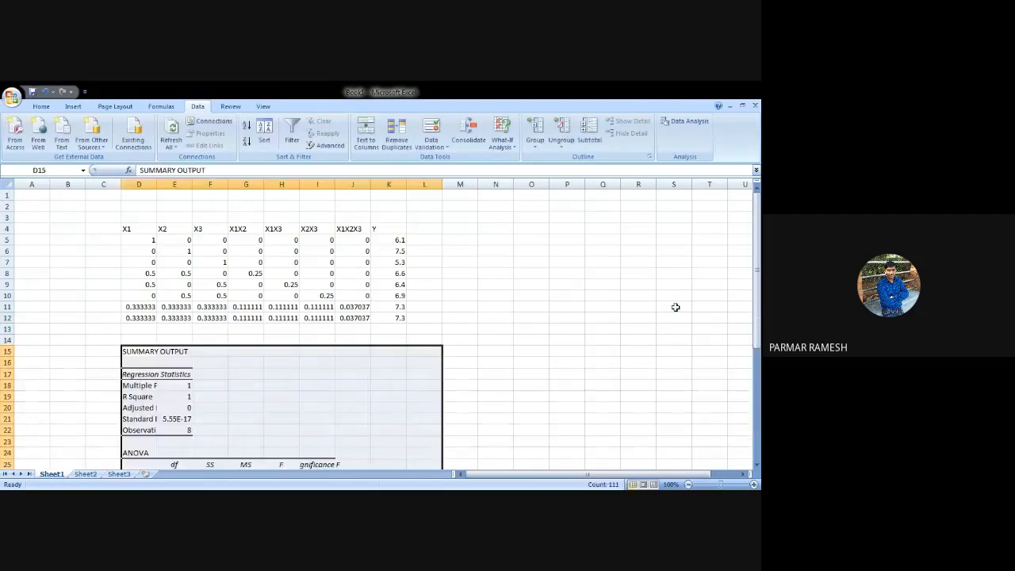
- Examine the R Square value, the ANOVA table with its F value, and the coefficients in the regression output
{"action": "scroll", "coordinate": [675, 306], "scroll_direction": "down", "scroll_amount": 4}
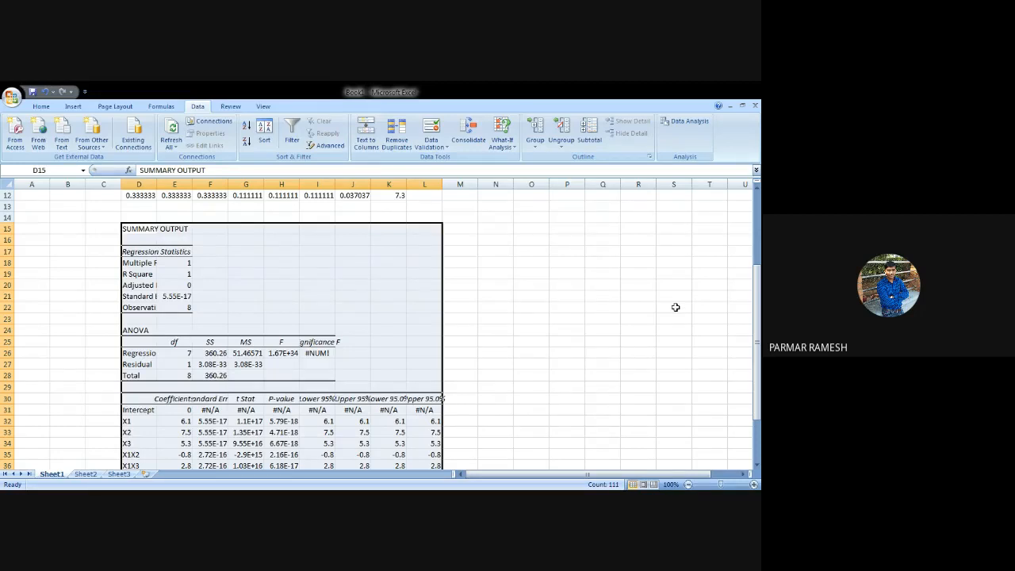
{"action": "left_click", "coordinate": [165, 265]}
{"action": "left_click", "coordinate": [174, 275]}
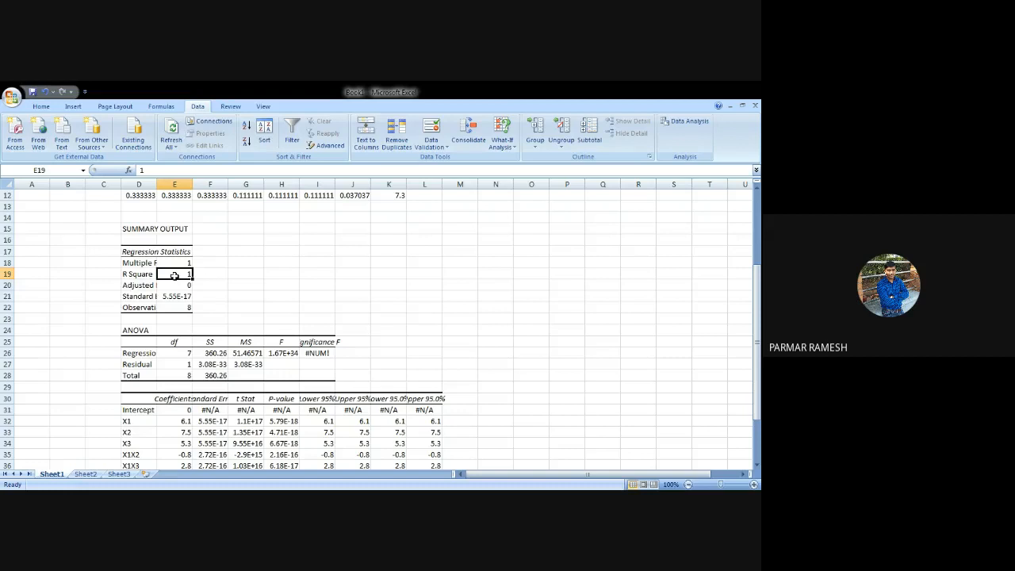
{"action": "scroll", "coordinate": [174, 275], "scroll_direction": "down", "scroll_amount": 3}
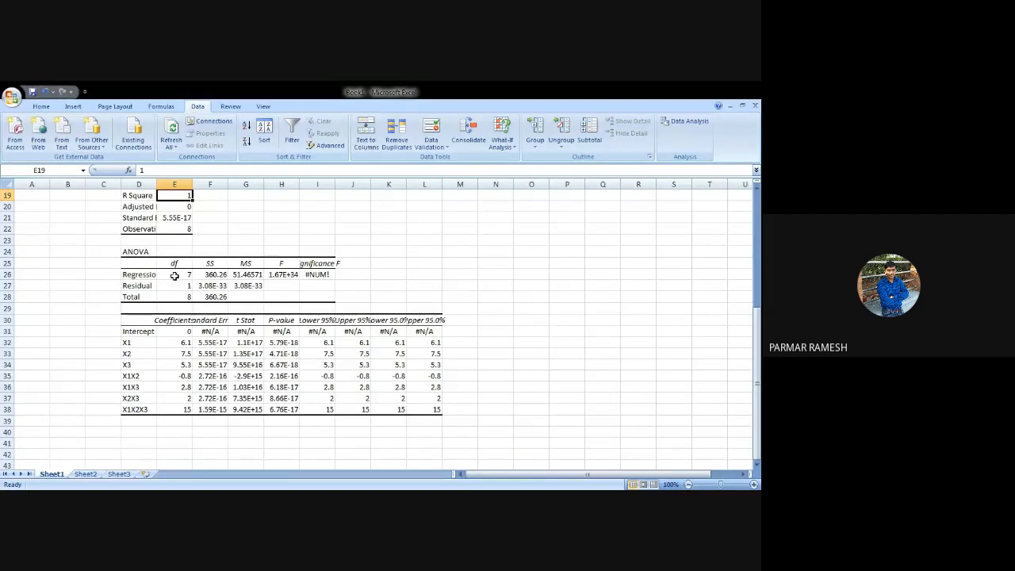
{"action": "left_click_drag", "start_coordinate": [143, 321], "coordinate": [163, 321]}
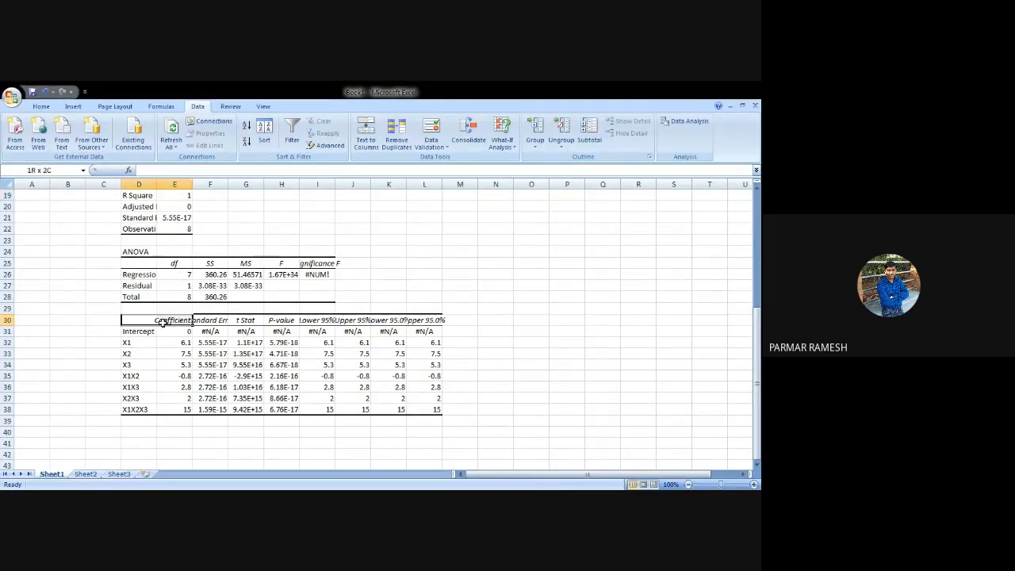
{"action": "left_click_drag", "start_coordinate": [143, 264], "coordinate": [326, 294]}
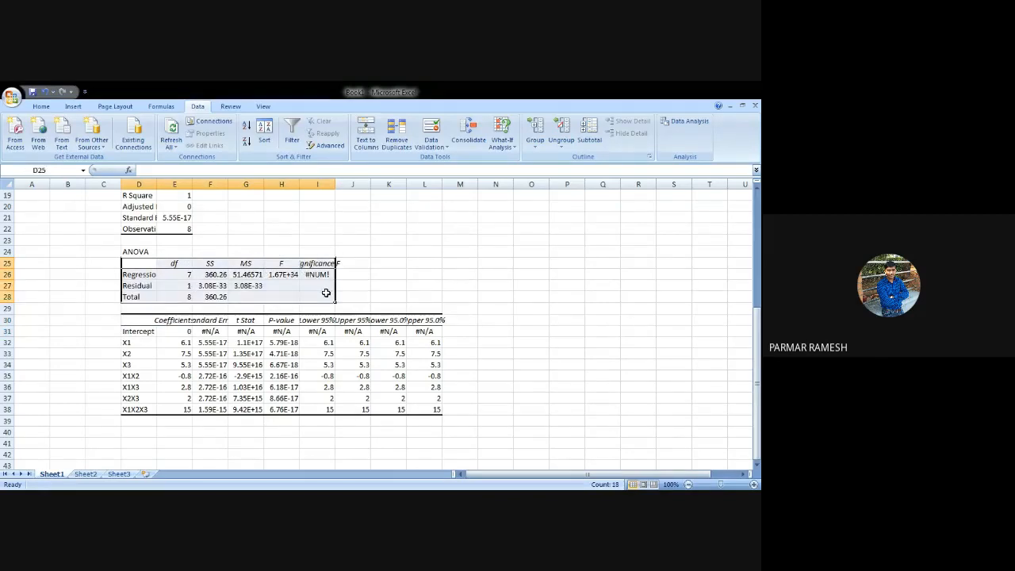
{"action": "left_click", "coordinate": [274, 279]}
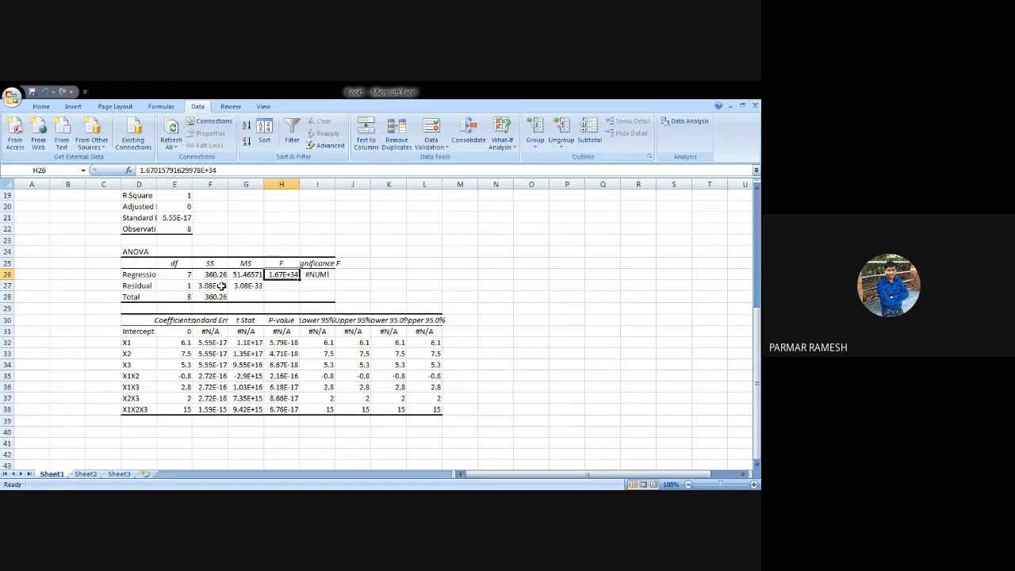
{"action": "scroll", "coordinate": [221, 285], "scroll_direction": "down", "scroll_amount": 3}
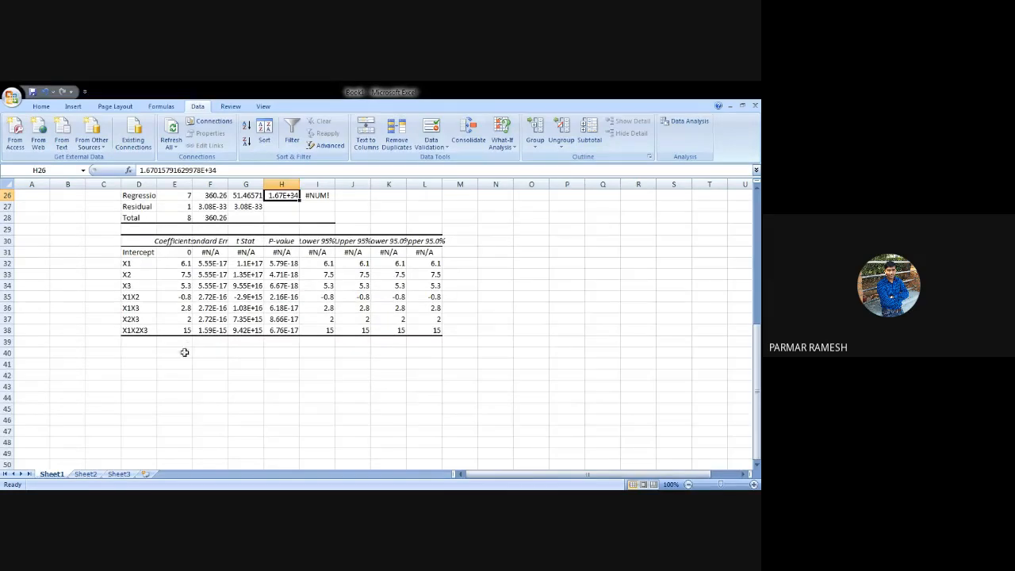
- Enter the fitted equation Y = 6.1X1+7.5X2+5.3X3-0.8X1X2+2.8X1X3+2X2X3+15X1X2X3 as text in cell D41
{"action": "left_click", "coordinate": [184, 351]}
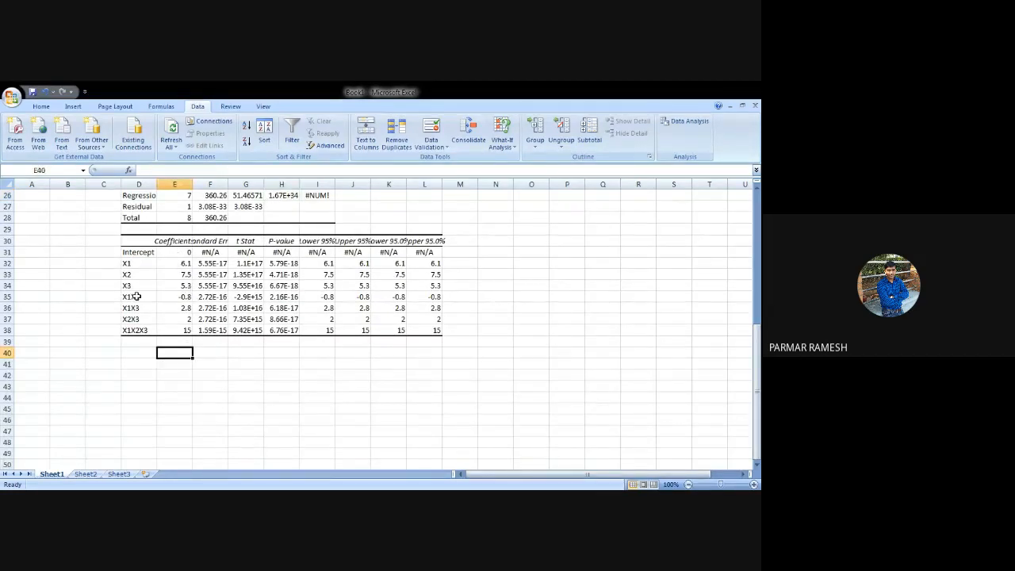
{"action": "left_click", "coordinate": [149, 365]}
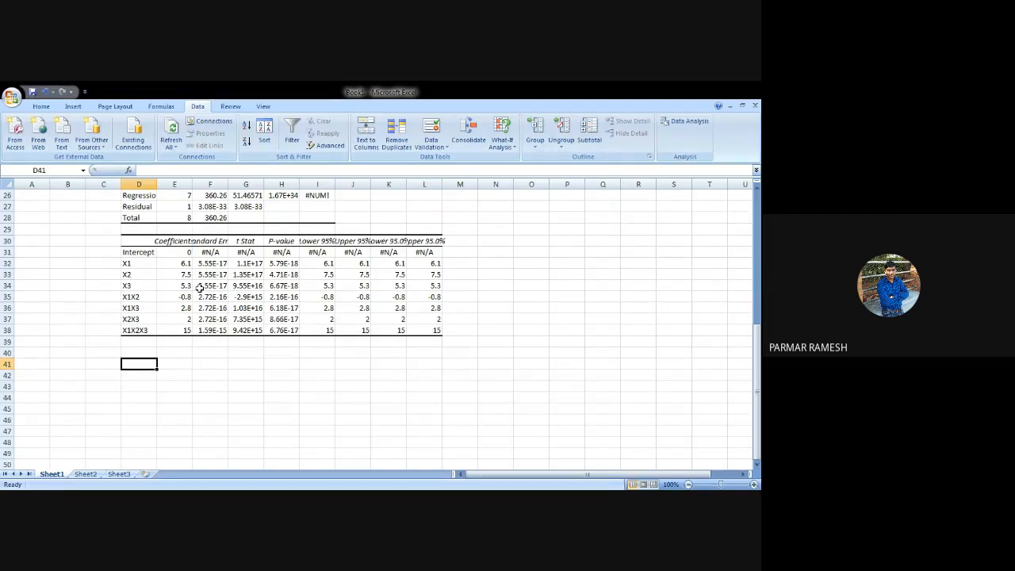
{"action": "type", "text": "Y"}
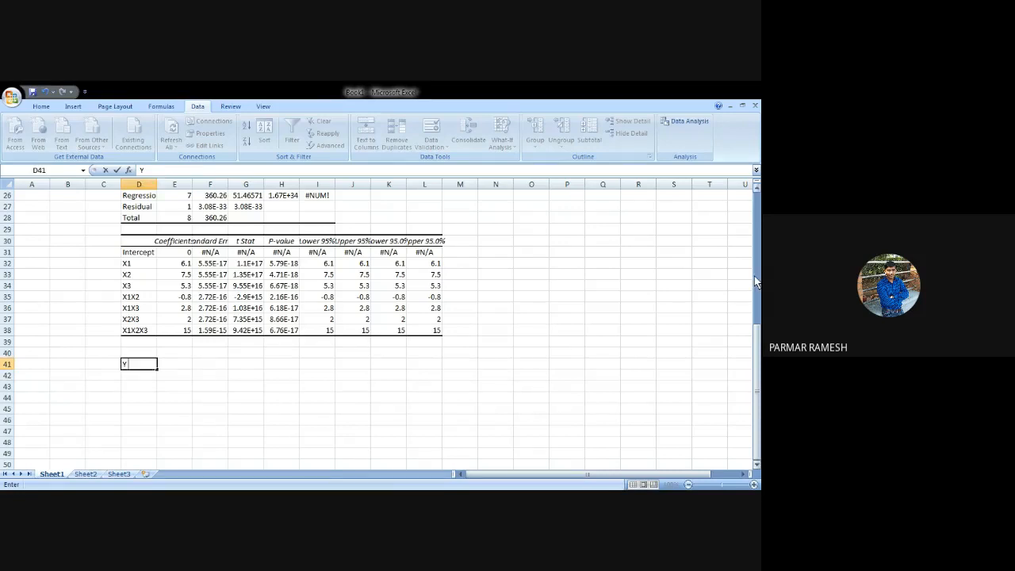
{"action": "type", "text": "= 6.1X1+7.5X"}
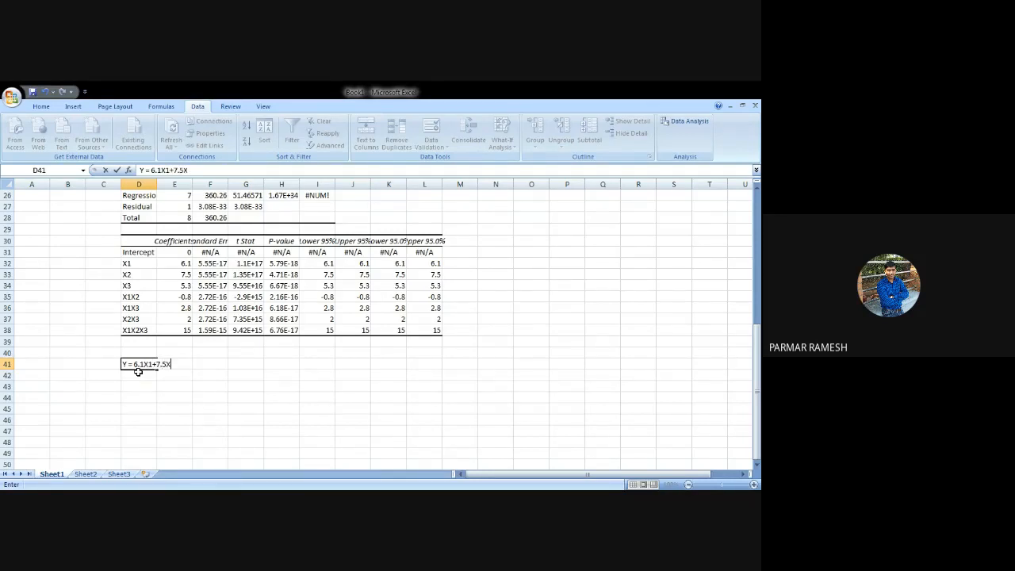
{"action": "type", "text": "2+5.3X3-0.8X1X2"}
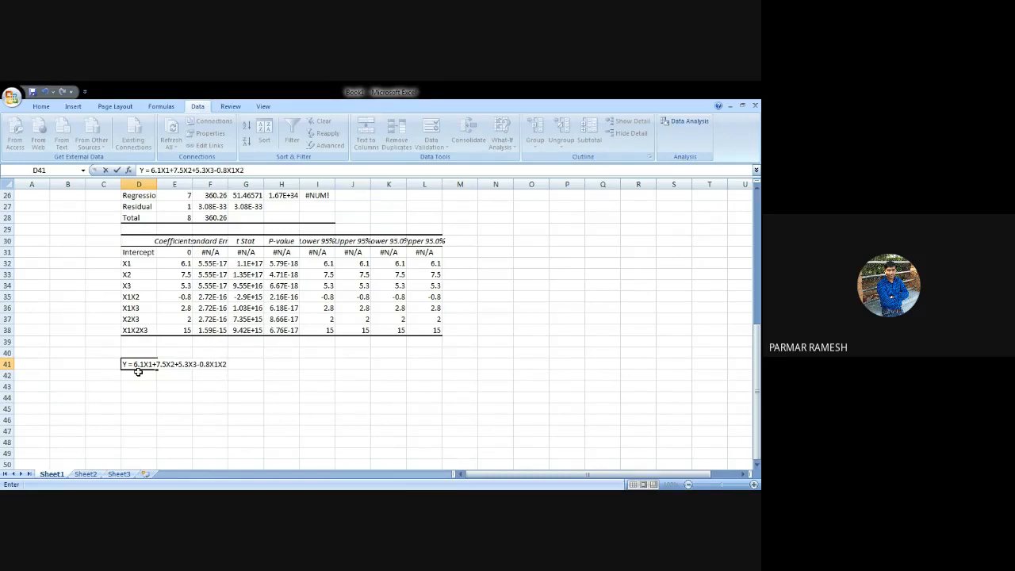
{"action": "type", "text": "+2.8X1X3+2X2X3"}
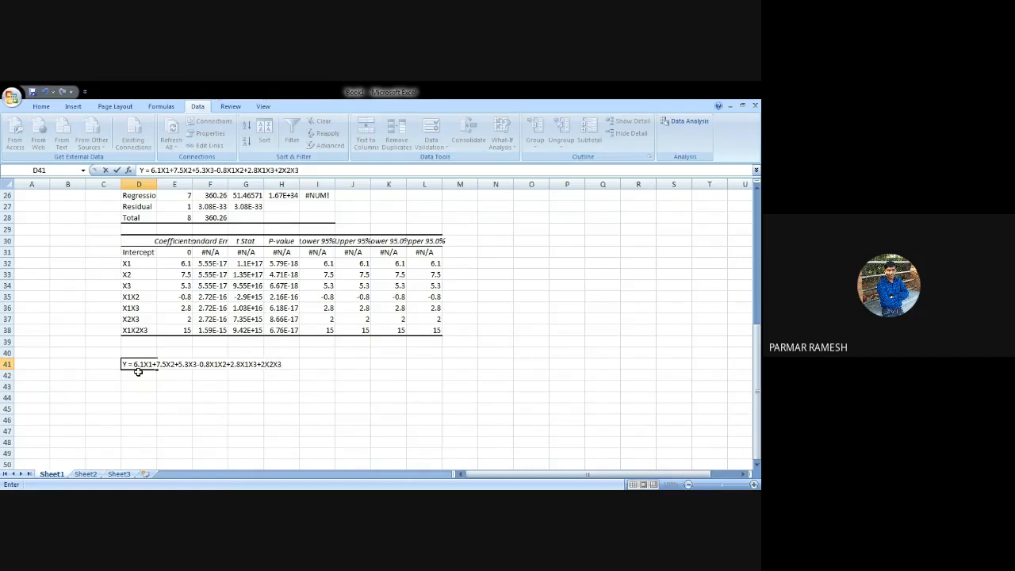
{"action": "type", "text": "+15X1X2X3"}
{"action": "left_click", "coordinate": [182, 409]}
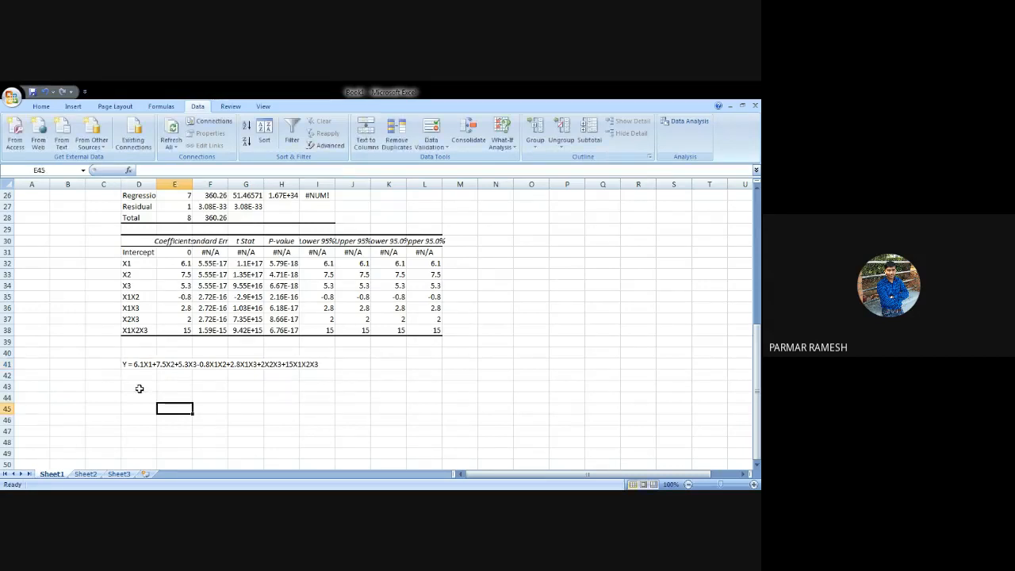
- Set the equation in row 41 to font size 16, and merge and center it across D41:L41
{"action": "left_click_drag", "start_coordinate": [123, 359], "coordinate": [335, 364]}
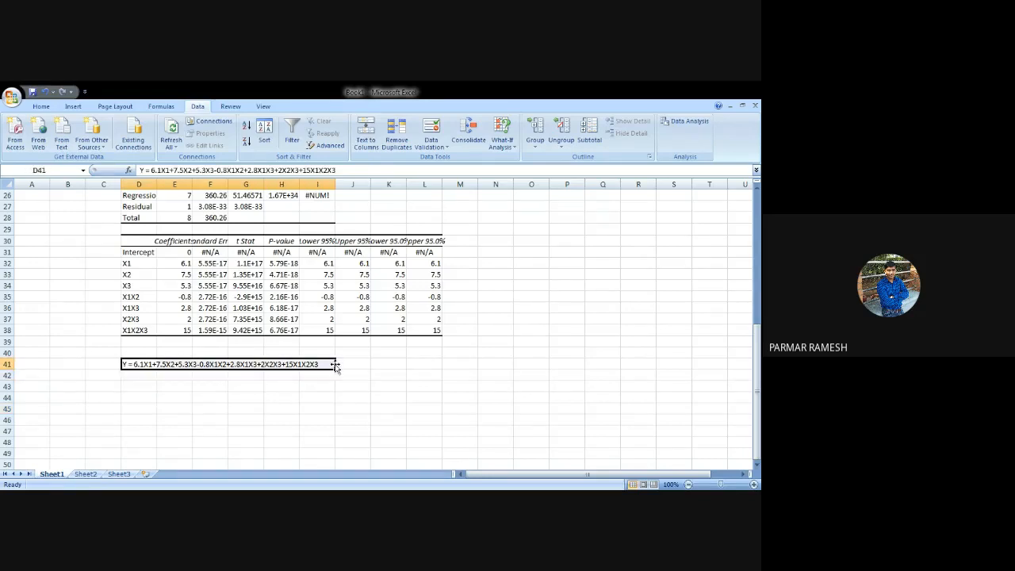
{"action": "left_click", "coordinate": [41, 107]}
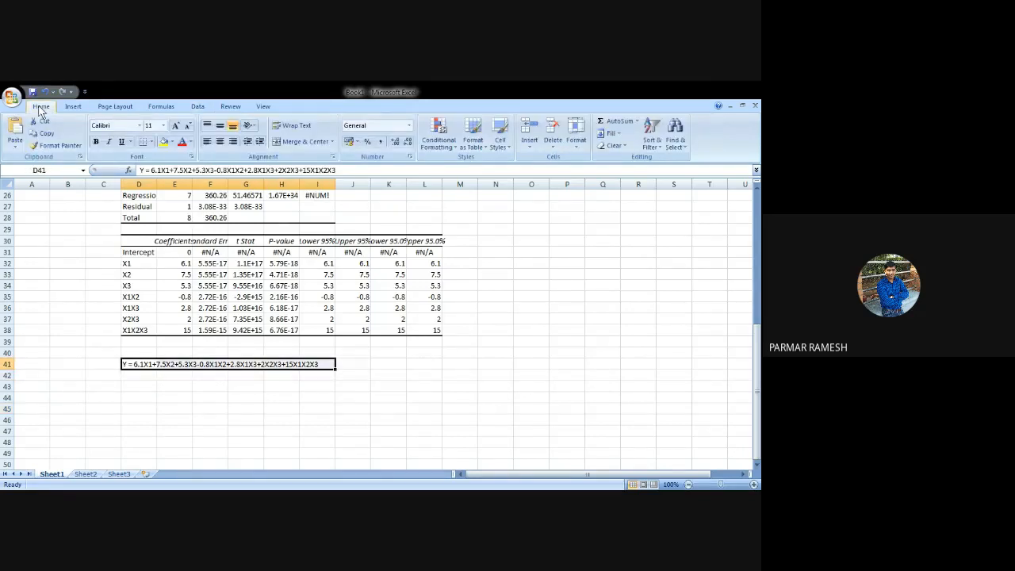
{"action": "left_click", "coordinate": [163, 125]}
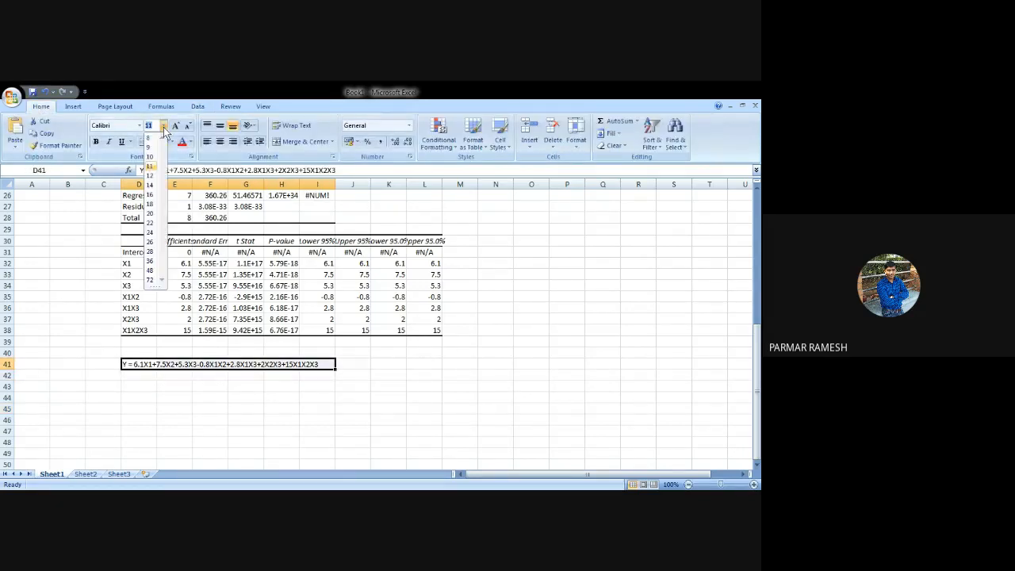
{"action": "left_click", "coordinate": [152, 194]}
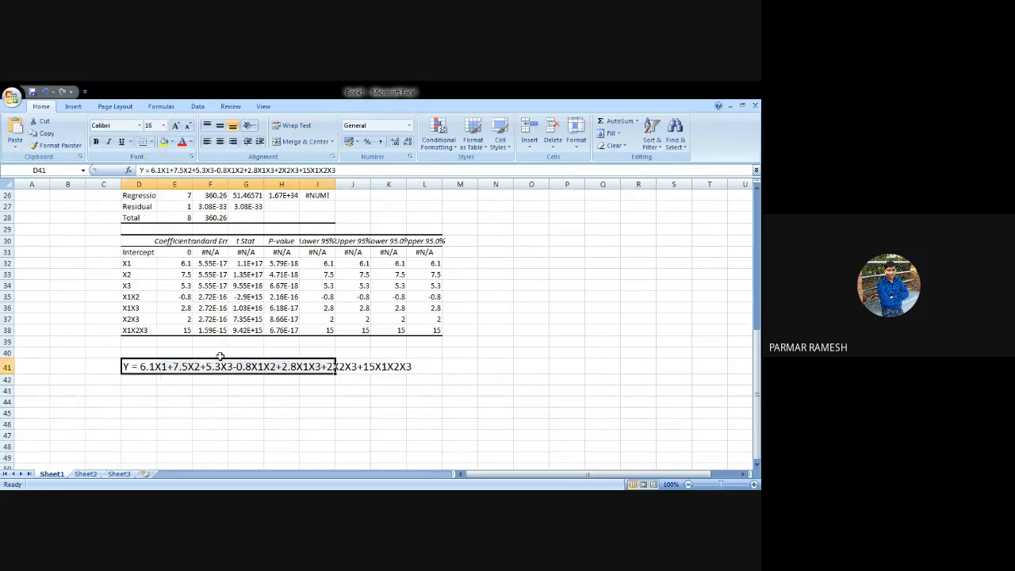
{"action": "key", "text": "shift+Right"}
{"action": "key", "text": "shift+Right"}
{"action": "key", "text": "shift+Right"}
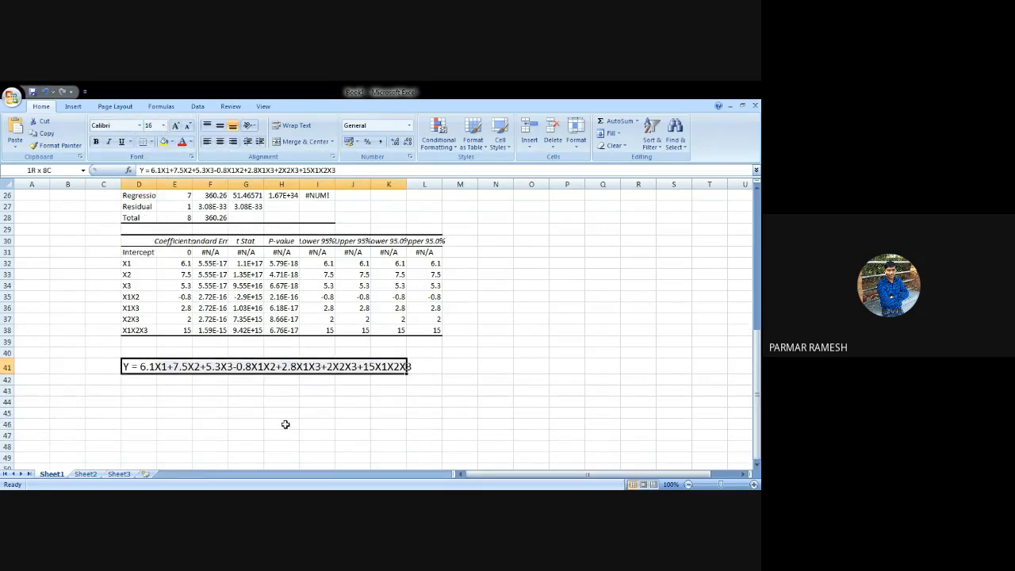
{"action": "left_click", "coordinate": [306, 143]}
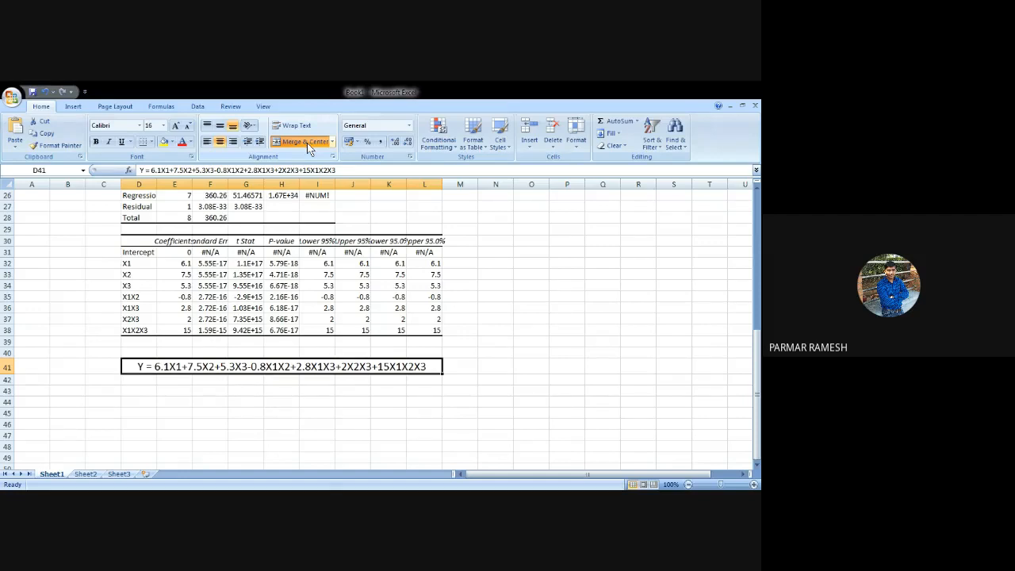
- Enter the check-point values 0.5, 0.25, 0.25 and 7.2 in cells O35 to R35
{"action": "key", "text": "alt+Tab"}
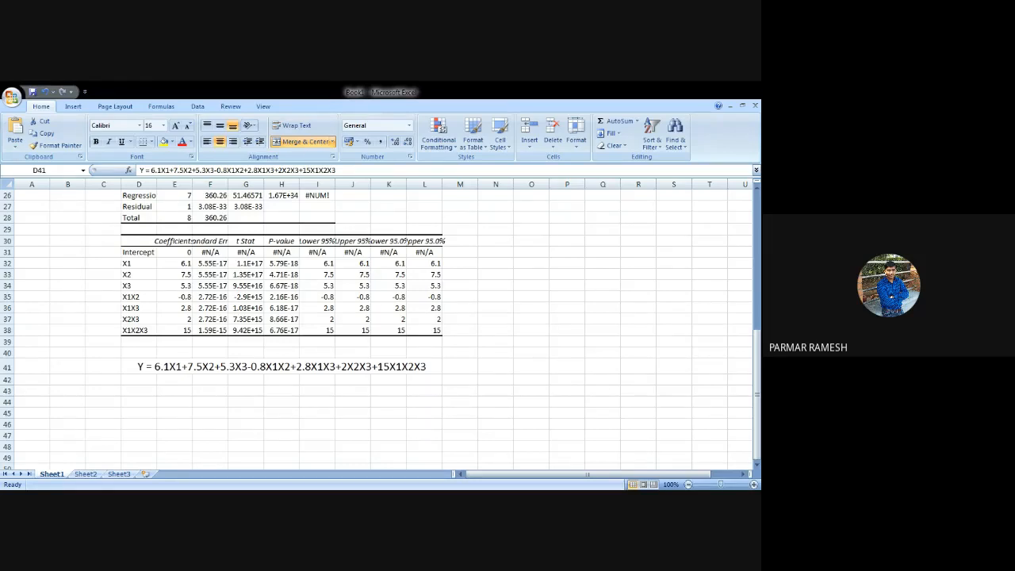
{"action": "key", "text": "alt+Tab"}
{"action": "left_click", "coordinate": [516, 295]}
{"action": "type", "text": "0"}
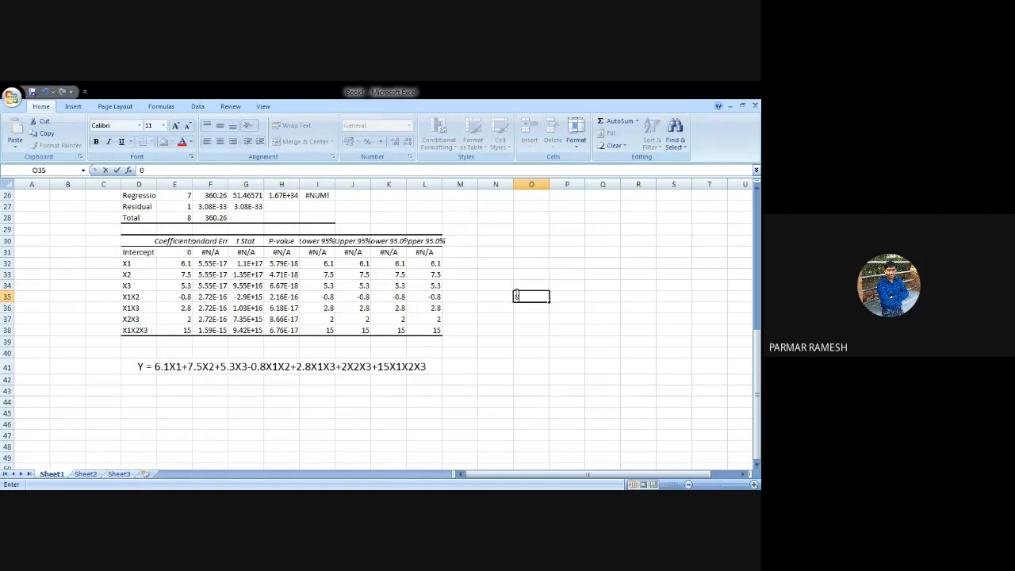
{"action": "type", "text": ".5"}
{"action": "key", "text": "Tab"}
{"action": "type", "text": ".25"}
{"action": "key", "text": "Tab"}
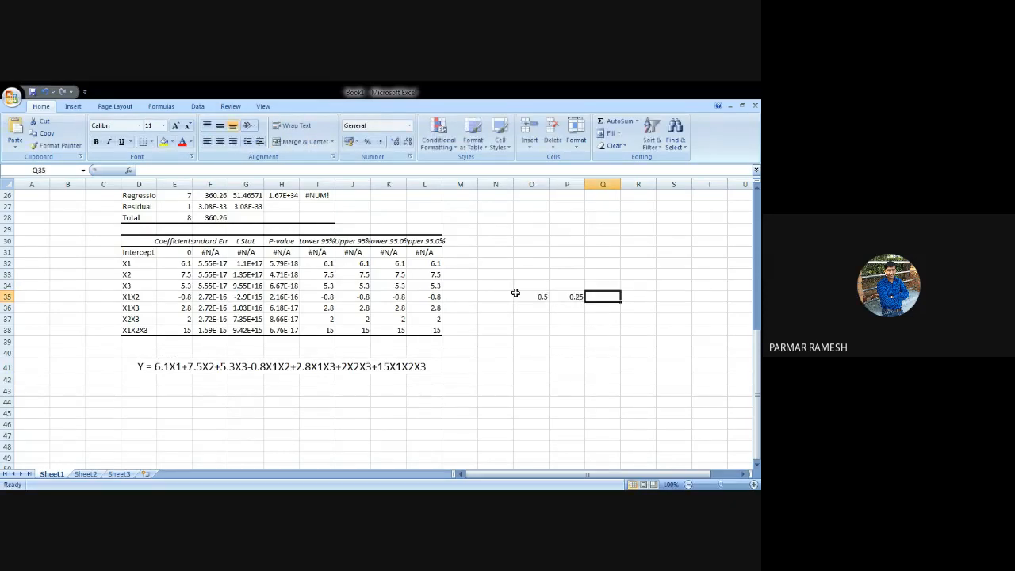
{"action": "type", "text": ".25"}
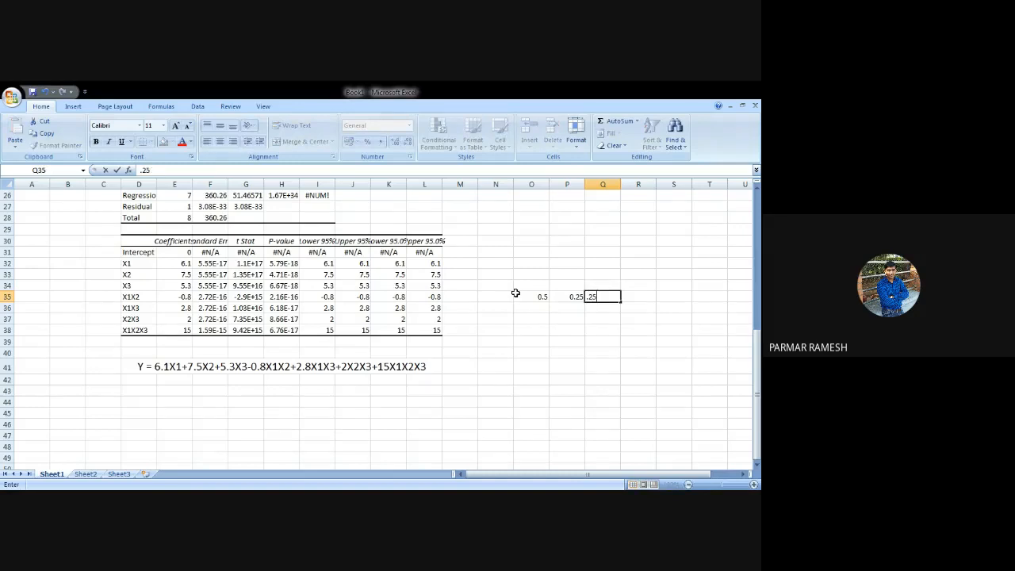
{"action": "key", "text": "Tab"}
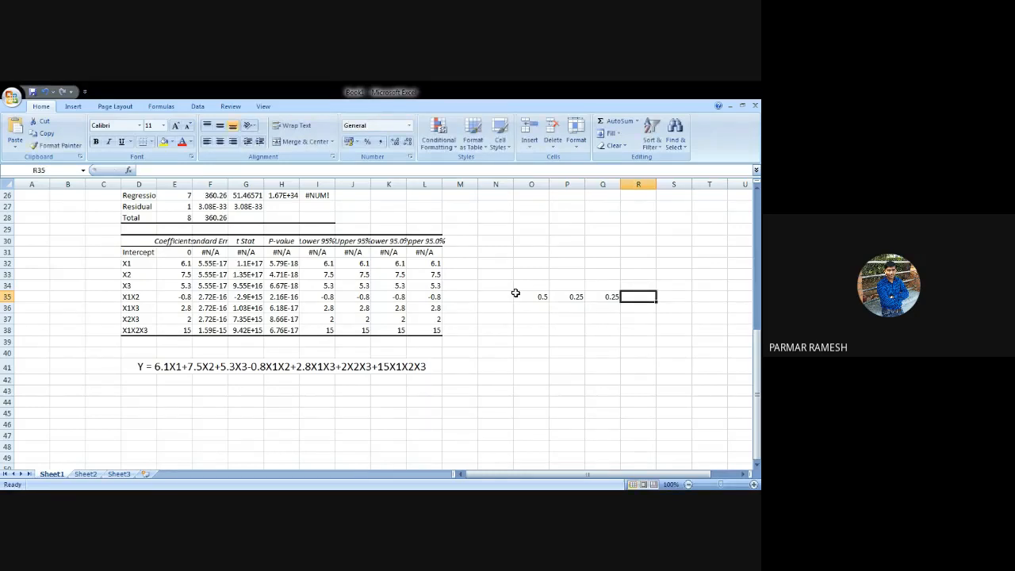
{"action": "left_click", "coordinate": [515, 294]}
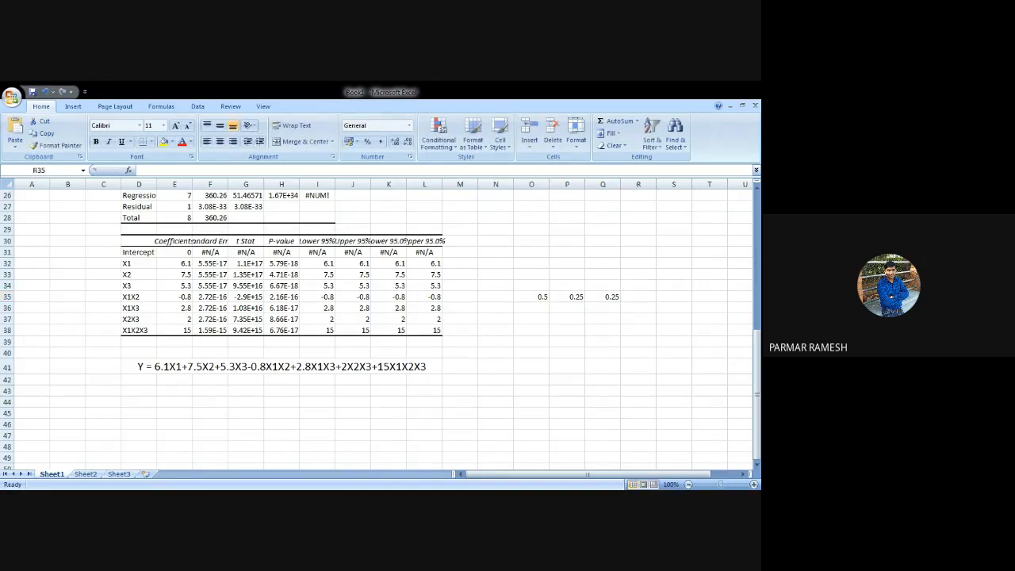
{"action": "key", "text": "alt+Tab"}
{"action": "type", "text": "7.2"}
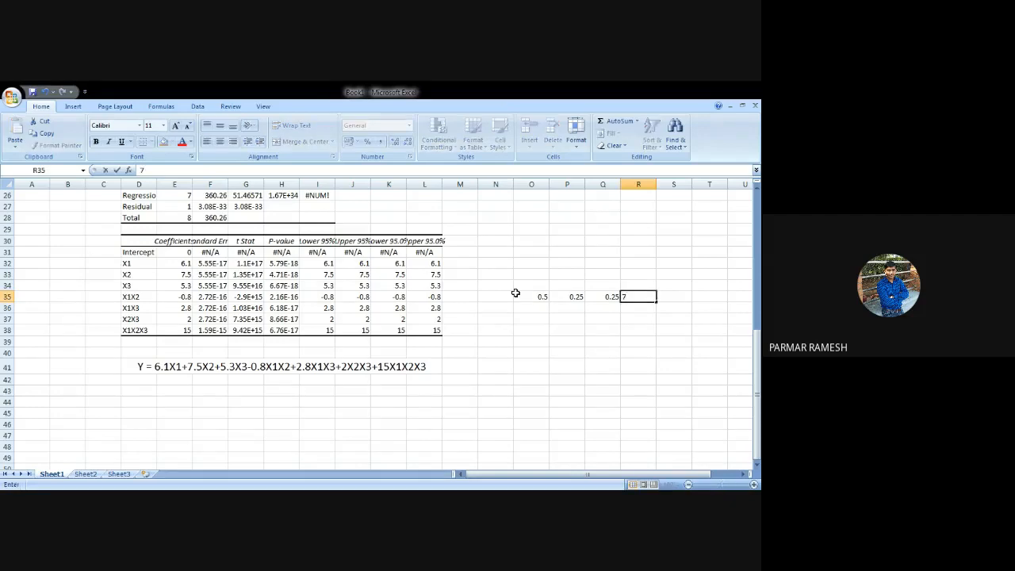
- Label D43 as Y and begin the prediction formula in E43 with =(6.1*O35)+
{"action": "left_click", "coordinate": [139, 390]}
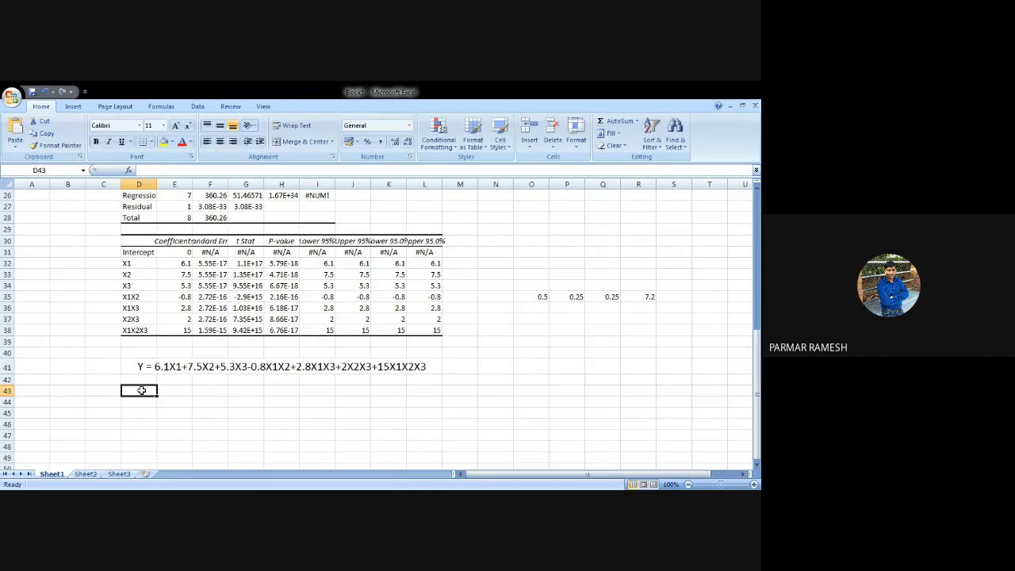
{"action": "type", "text": "Y"}
{"action": "key", "text": "Tab"}
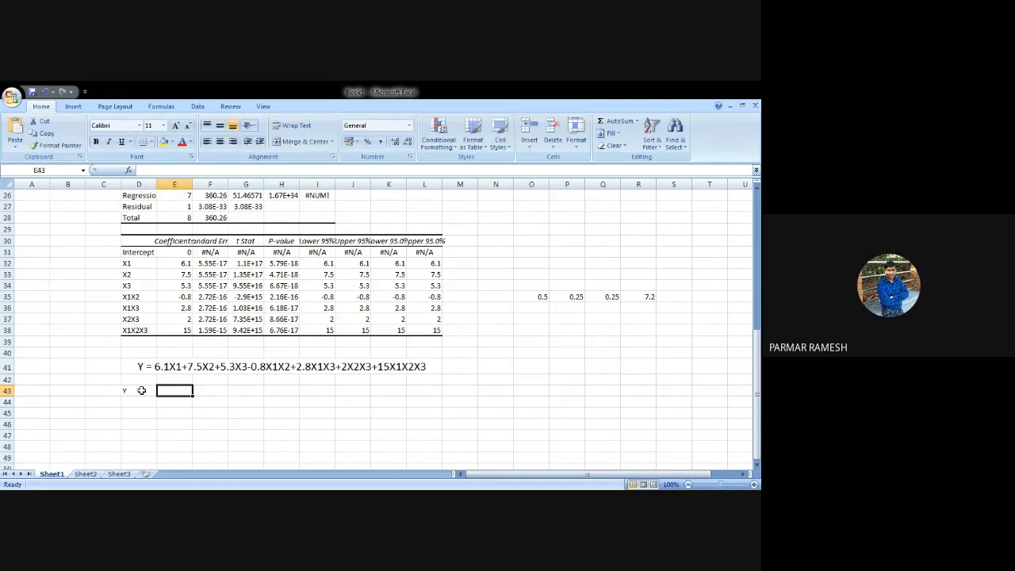
{"action": "type", "text": "=6."}
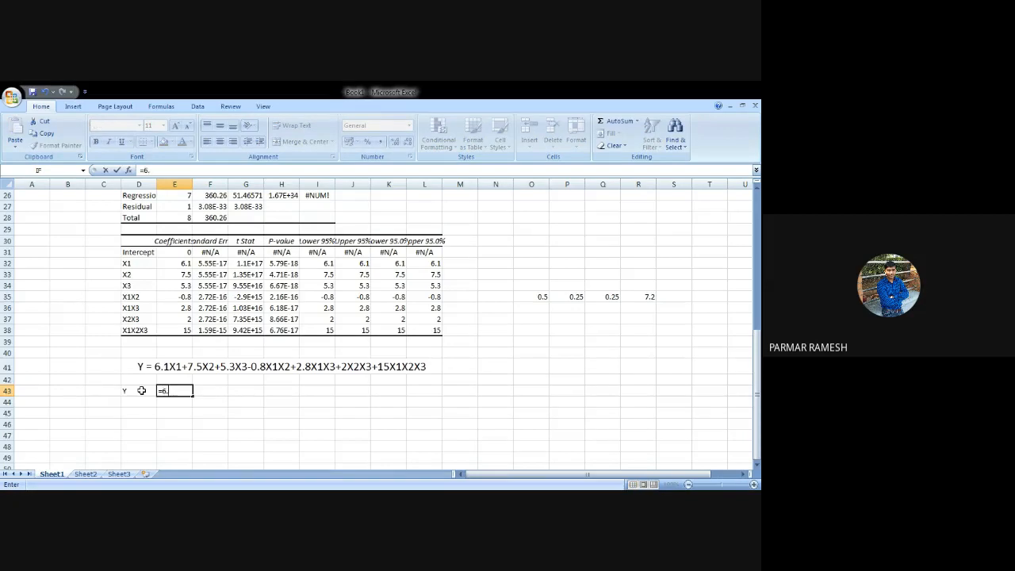
{"action": "type", "text": "1*"}
{"action": "left_click", "coordinate": [534, 294]}
{"action": "type", "text": ")"}
{"action": "left_click", "coordinate": [161, 390]}
{"action": "type", "text": "("}
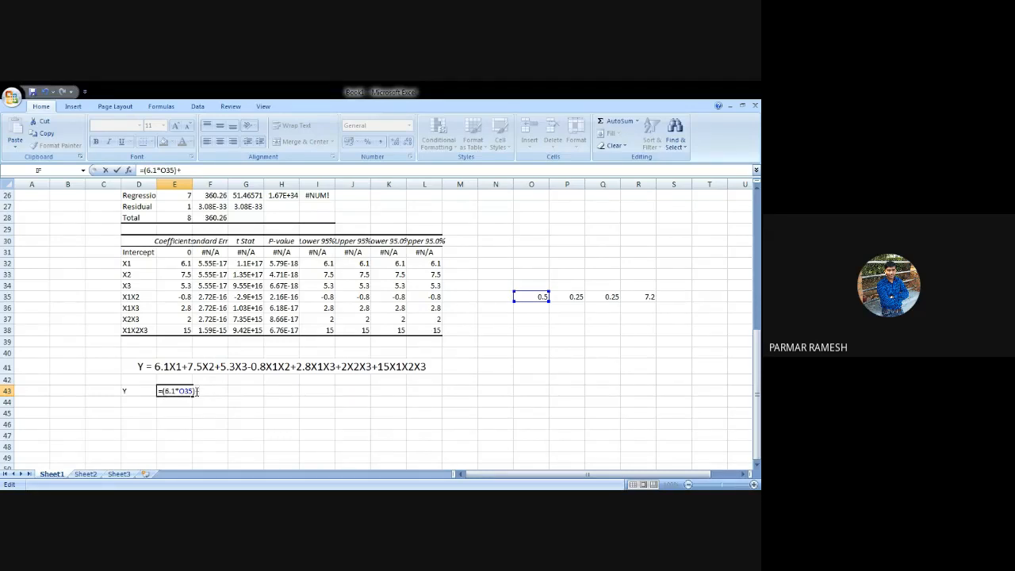
- Add the X2 and X3 linear terms 7.5*P35+5.3*Q35 to the E43 formula
{"action": "type", "text": "7.5*"}
{"action": "left_click", "coordinate": [569, 296]}
{"action": "type", "text": "+"}
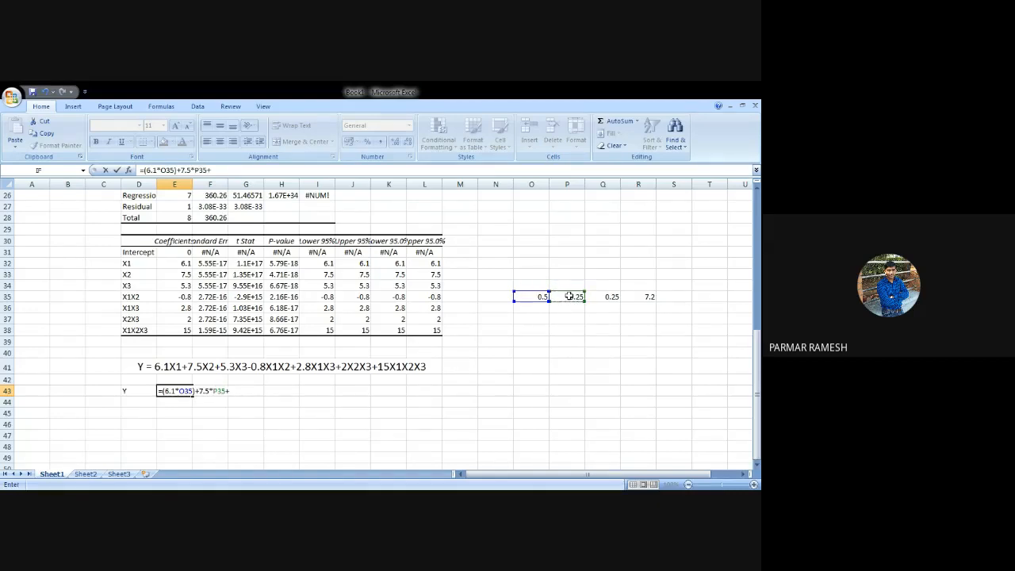
{"action": "type", "text": "5.3*"}
{"action": "left_click", "coordinate": [602, 296]}
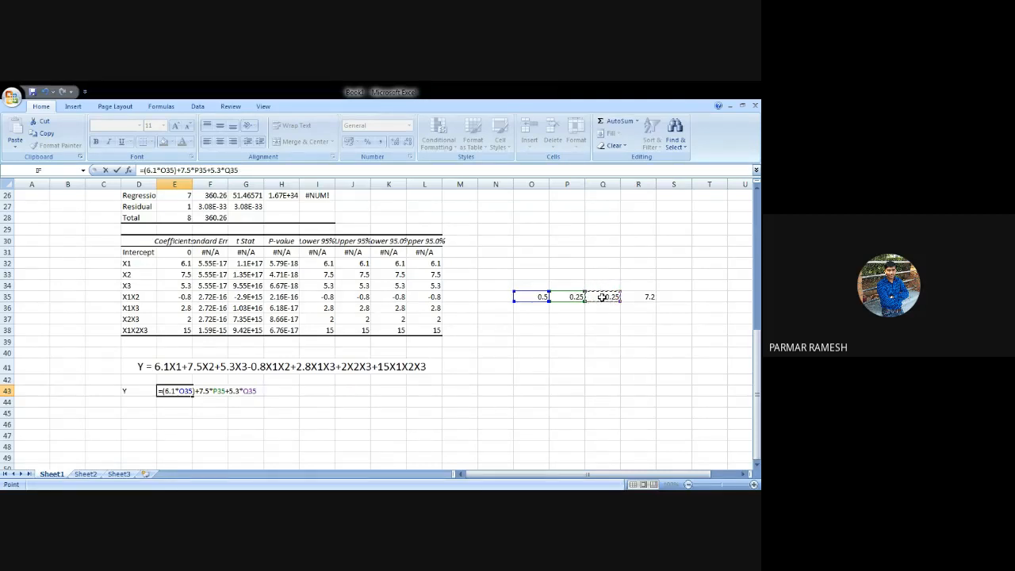
- Extend the E43 formula with the interaction terms -0.8*O35*P35+2.8*O35*Q35
{"action": "type", "text": "-0.8"}
{"action": "left_click", "coordinate": [537, 296]}
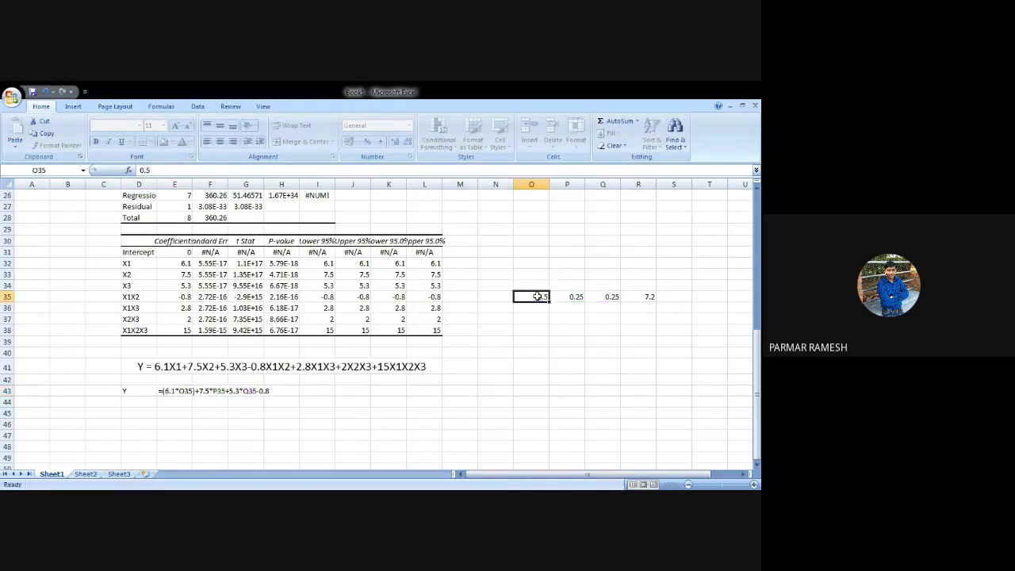
{"action": "left_click", "coordinate": [183, 392]}
{"action": "left_click", "coordinate": [253, 170]}
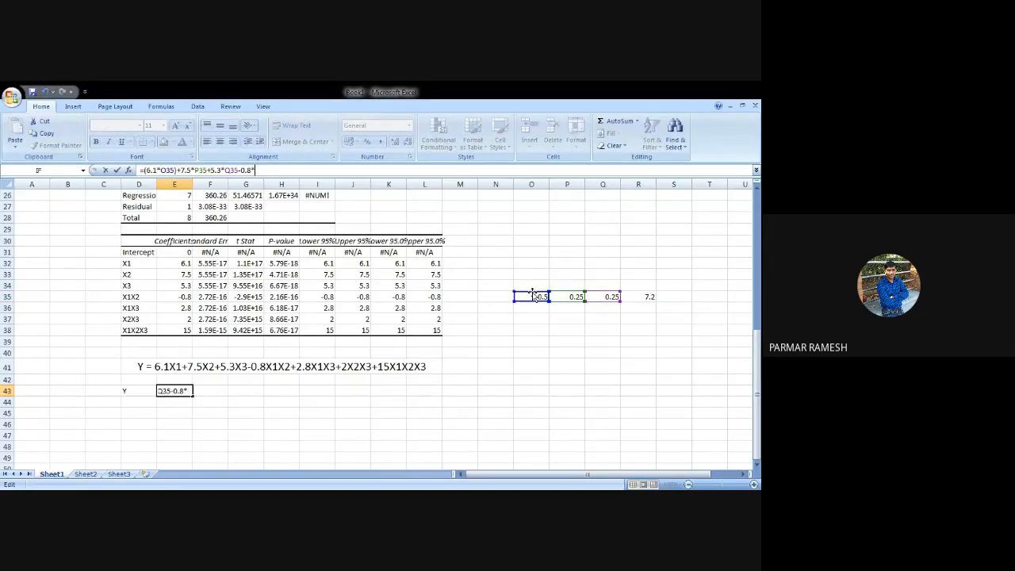
{"action": "type", "text": "*"}
{"action": "left_click", "coordinate": [533, 296]}
{"action": "type", "text": "*"}
{"action": "left_click", "coordinate": [568, 296]}
{"action": "type", "text": "+2.8*"}
{"action": "left_click", "coordinate": [542, 297]}
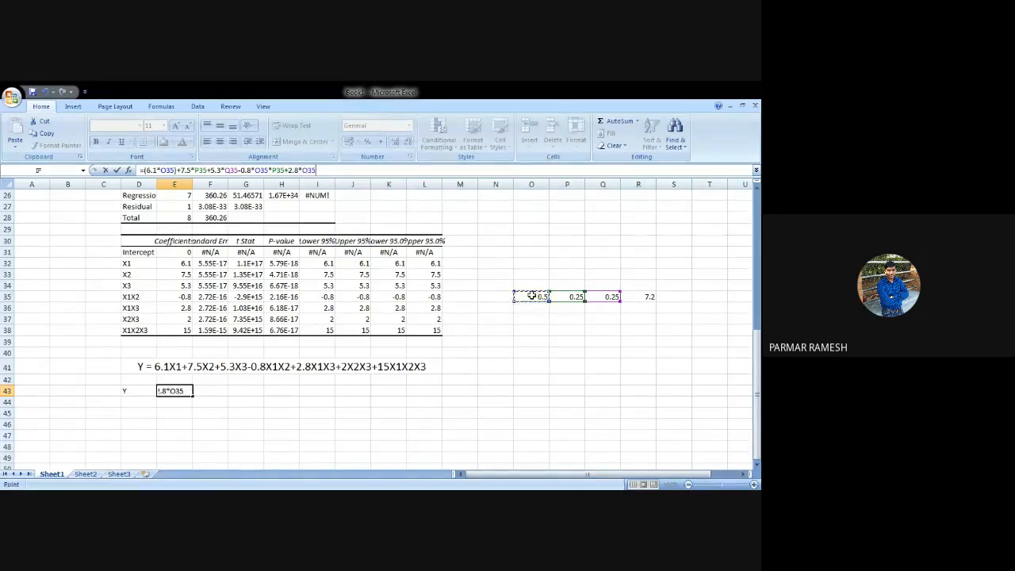
{"action": "type", "text": "*"}
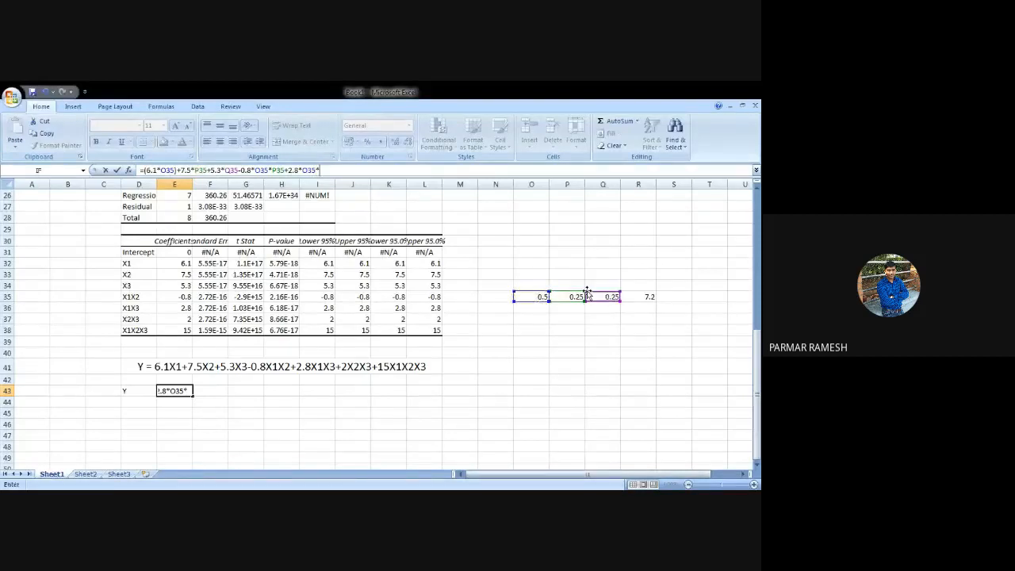
{"action": "left_click", "coordinate": [611, 297]}
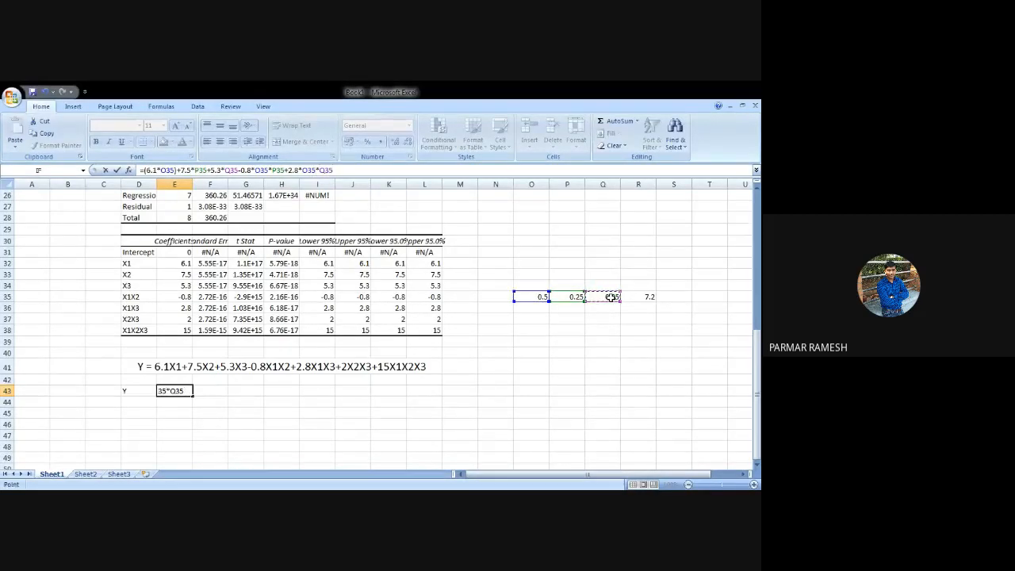
- Complete the E43 formula with +2*P35*Q35+15*O35*P35*Q35 and calculate the predicted Y
{"action": "type", "text": "+2*"}
{"action": "left_click", "coordinate": [573, 305]}
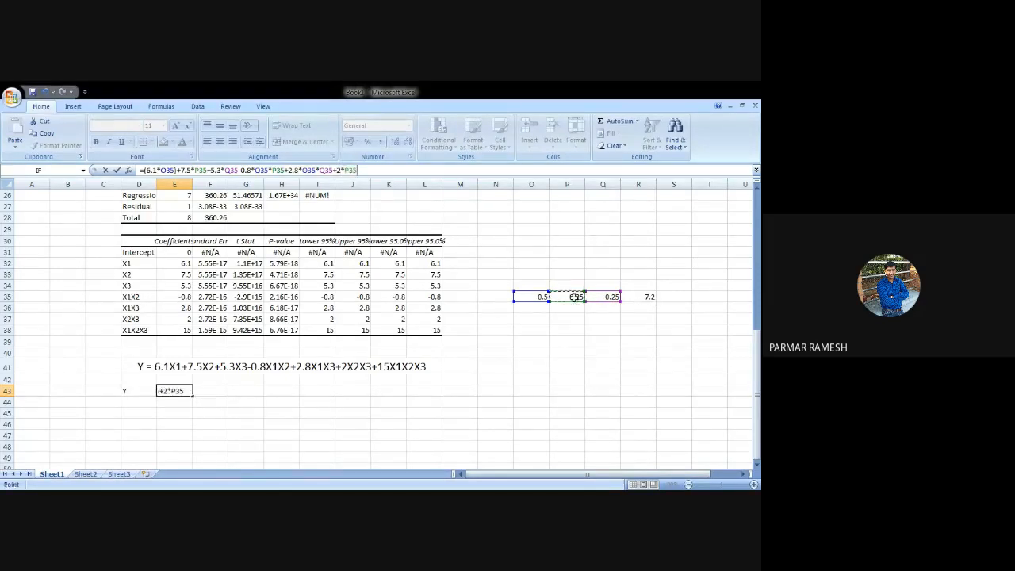
{"action": "type", "text": "*"}
{"action": "left_click", "coordinate": [596, 296]}
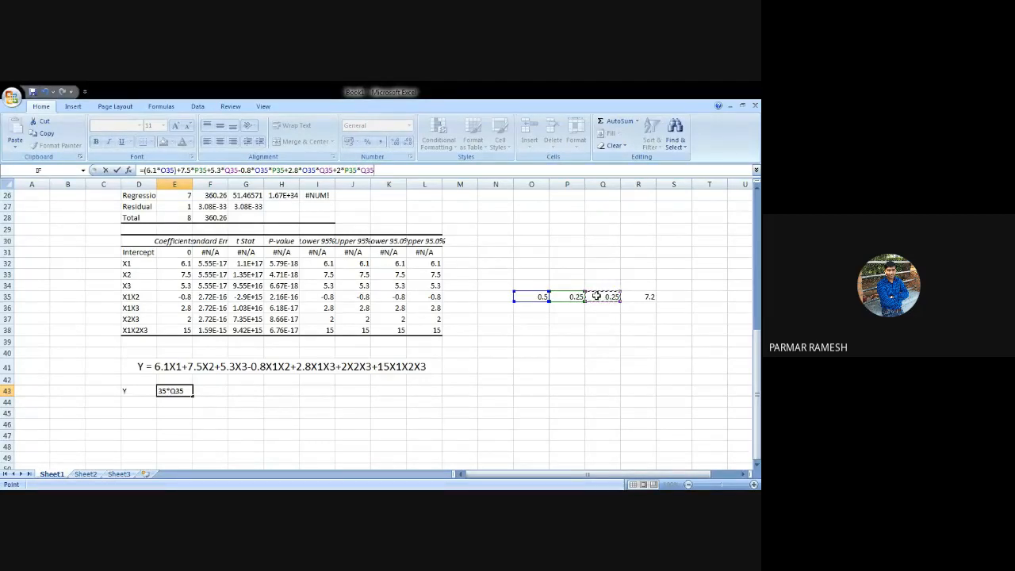
{"action": "type", "text": "+15*"}
{"action": "left_click", "coordinate": [538, 296]}
{"action": "type", "text": "*"}
{"action": "left_click", "coordinate": [558, 296]}
{"action": "type", "text": "*"}
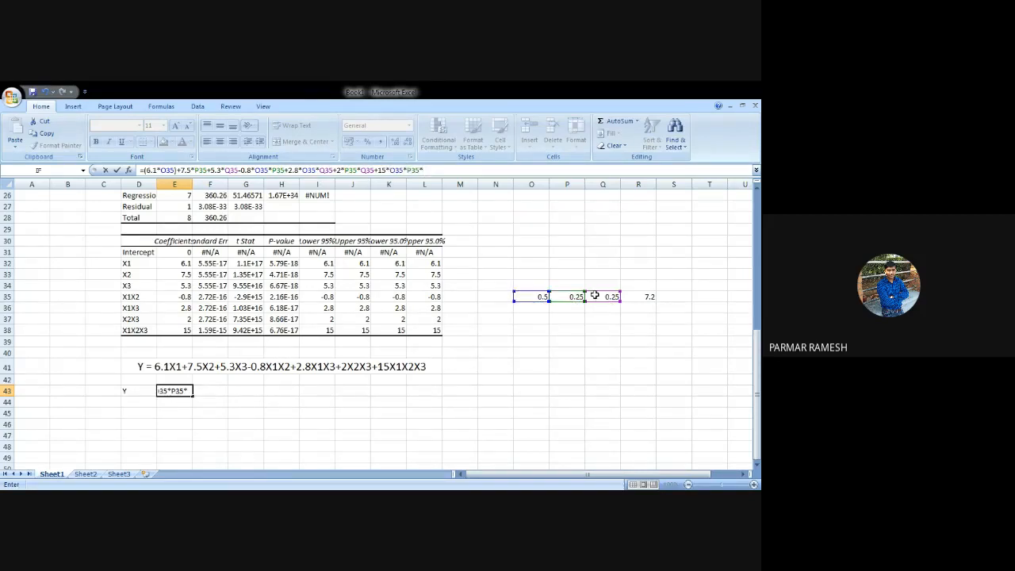
{"action": "left_click", "coordinate": [594, 296]}
{"action": "key", "text": "Return"}
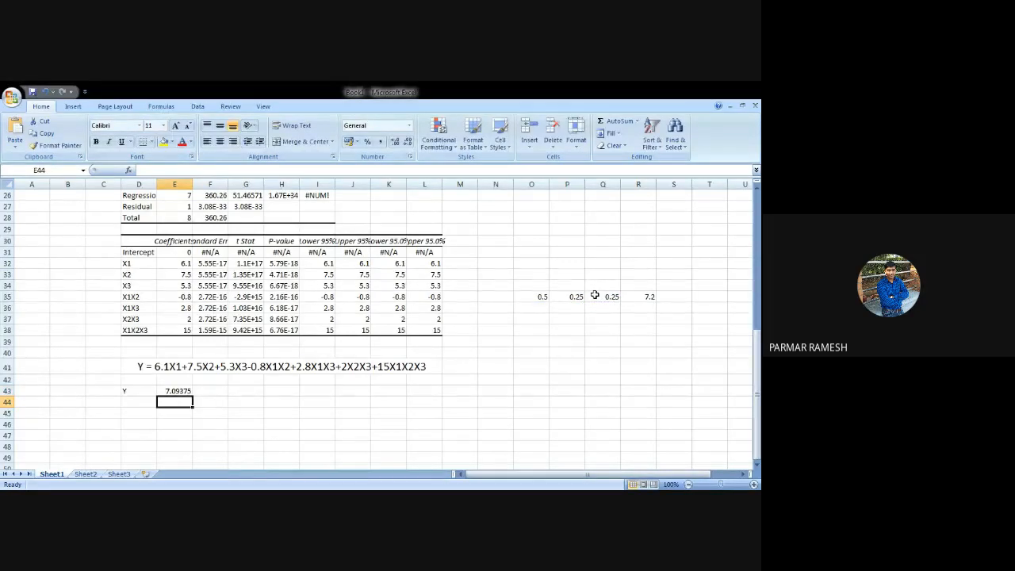
- Move the 7.2 from R35 to F43, and calculate the percentage error in G43 with =(F43-E43)*100/F43
{"action": "left_click", "coordinate": [632, 297]}
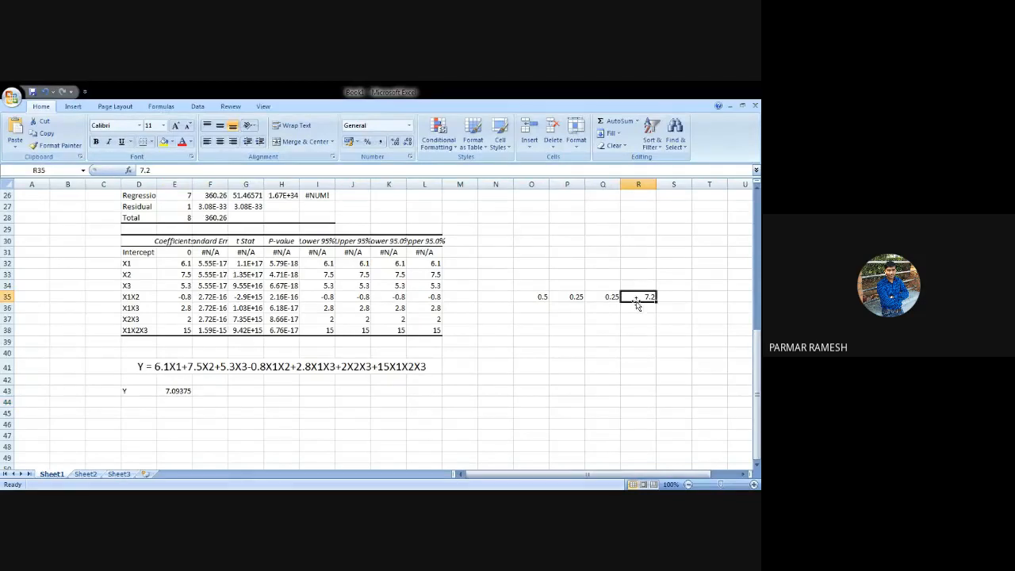
{"action": "left_click_drag", "start_coordinate": [637, 304], "coordinate": [220, 392]}
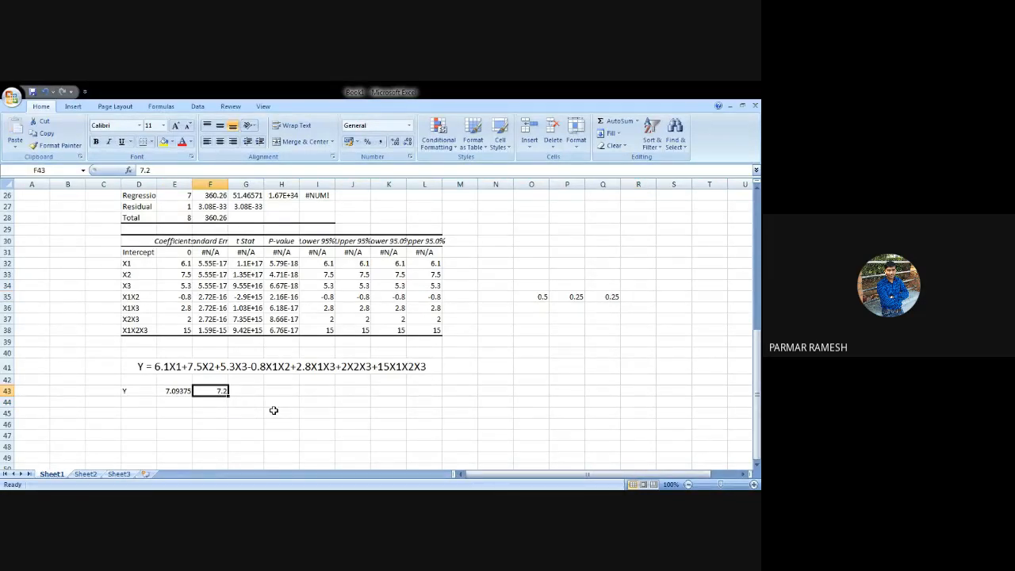
{"action": "left_click", "coordinate": [257, 391]}
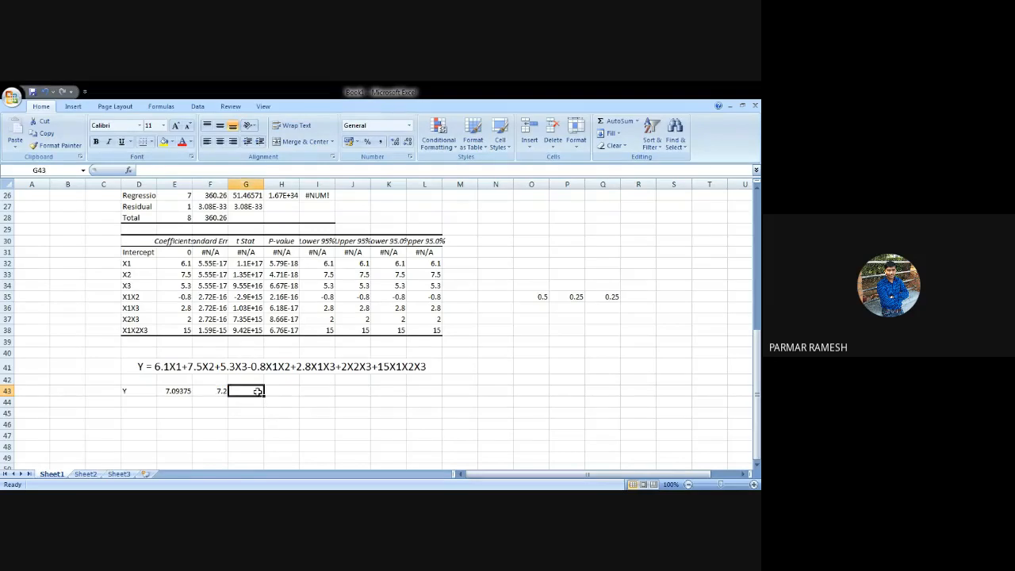
{"action": "type", "text": "=("}
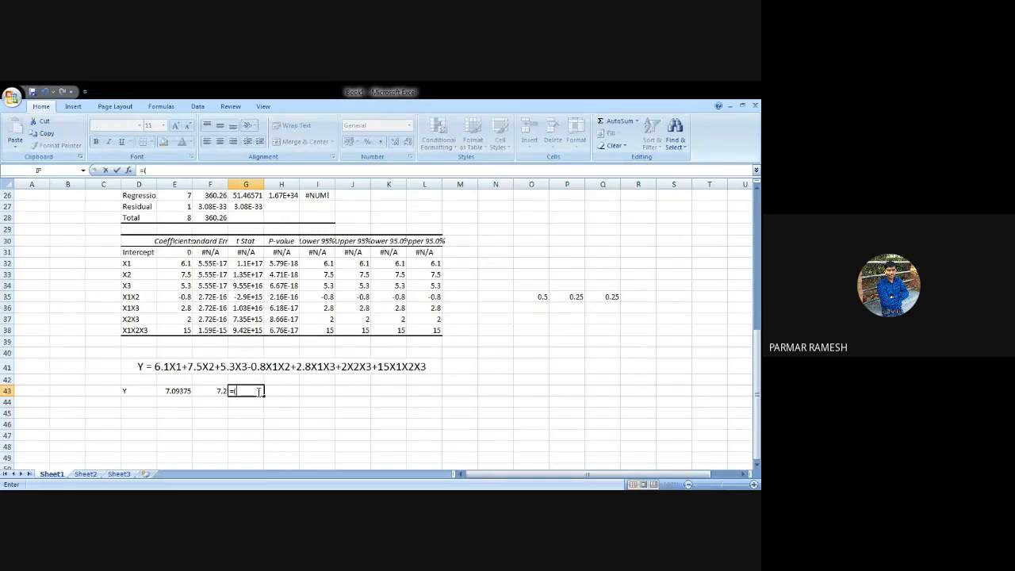
{"action": "left_click", "coordinate": [207, 388]}
{"action": "type", "text": "-"}
{"action": "left_click", "coordinate": [182, 391]}
{"action": "type", "text": ")*100"}
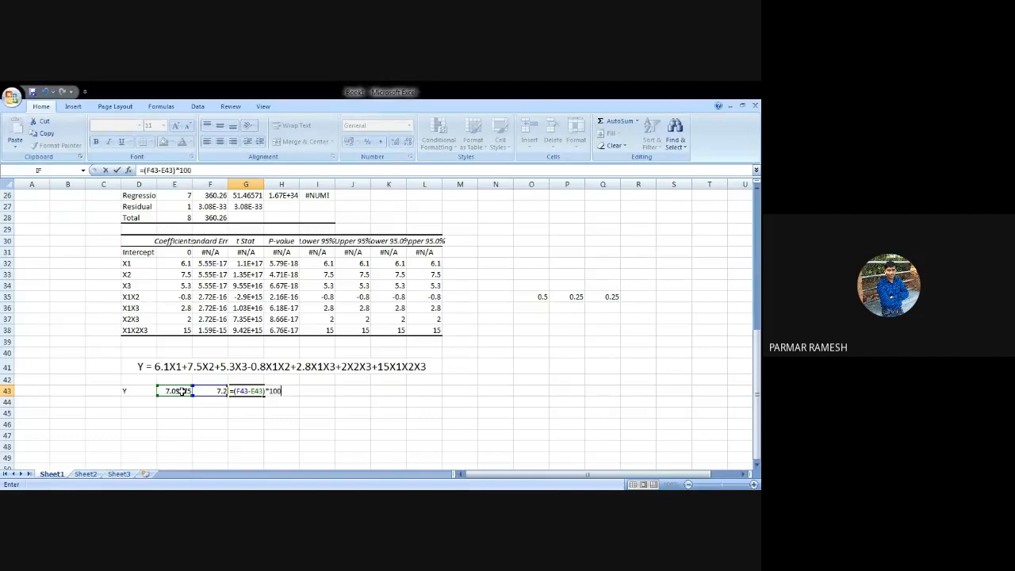
{"action": "type", "text": "/"}
{"action": "left_click", "coordinate": [205, 391]}
{"action": "key", "text": "Return"}
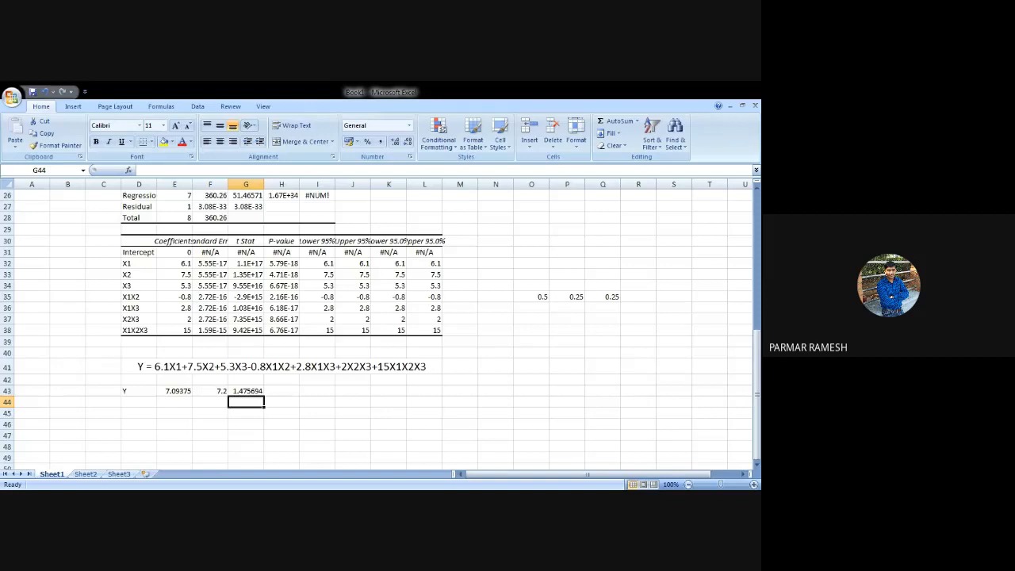
- Highlight the P-value column H30:H38 of the coefficients table with yellow fill
{"action": "scroll", "coordinate": [206, 390], "scroll_direction": "up", "scroll_amount": 2}
{"action": "scroll", "coordinate": [381, 330], "scroll_direction": "down", "scroll_amount": 2}
{"action": "left_click", "coordinate": [281, 240]}
{"action": "left_click_drag", "start_coordinate": [282, 240], "coordinate": [282, 329]}
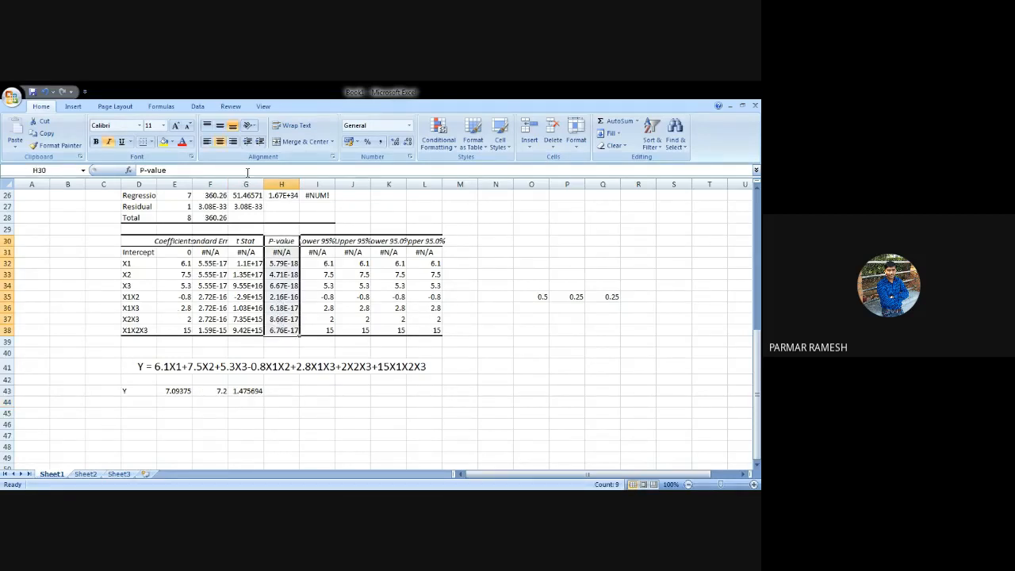
{"action": "left_click", "coordinate": [164, 142]}
- Enter the significance criterion <0.05 in cell N36
{"action": "left_click", "coordinate": [500, 313]}
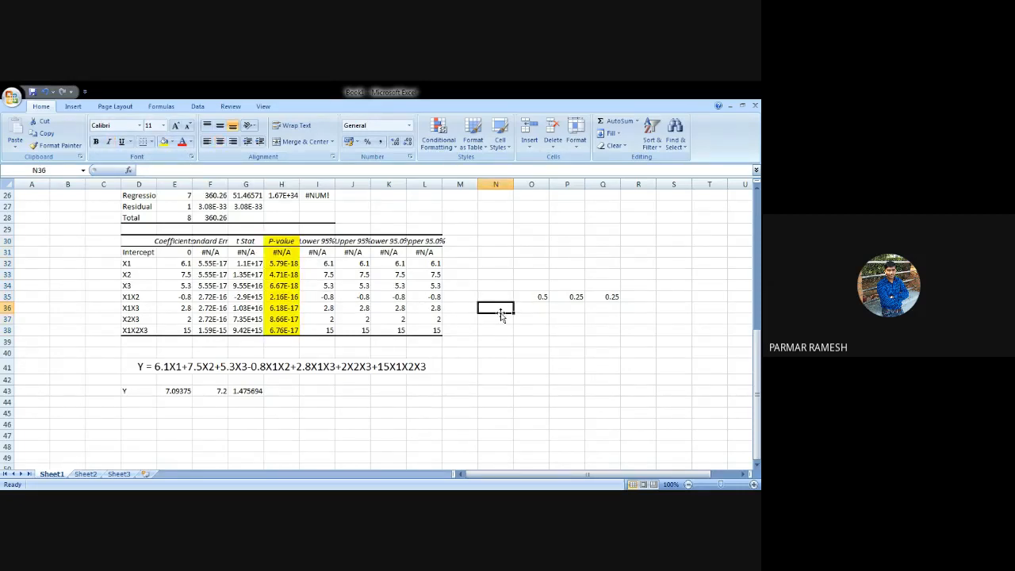
{"action": "type", "text": "<"}
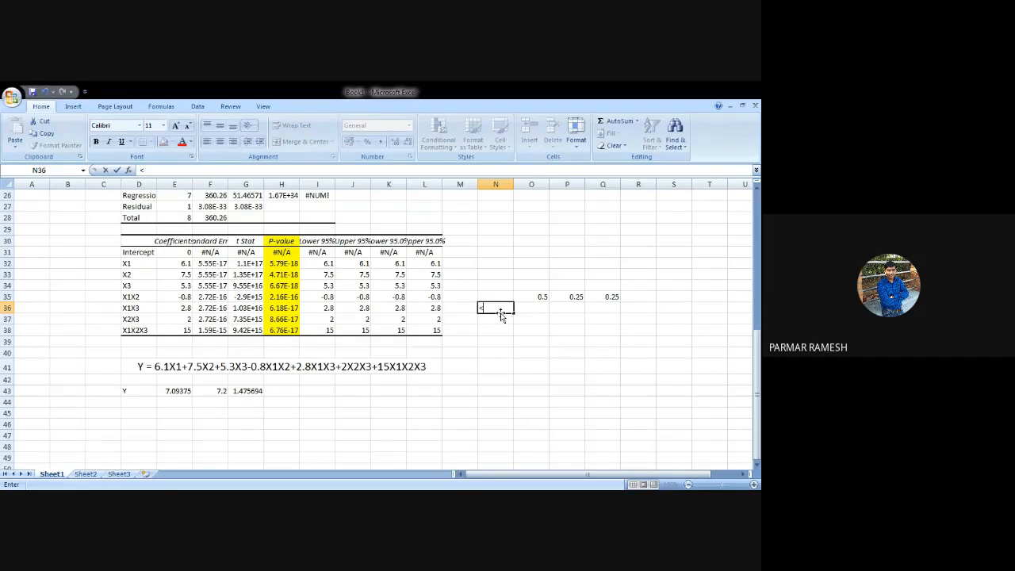
{"action": "type", "text": "0.05"}
{"action": "key", "text": "Tab"}
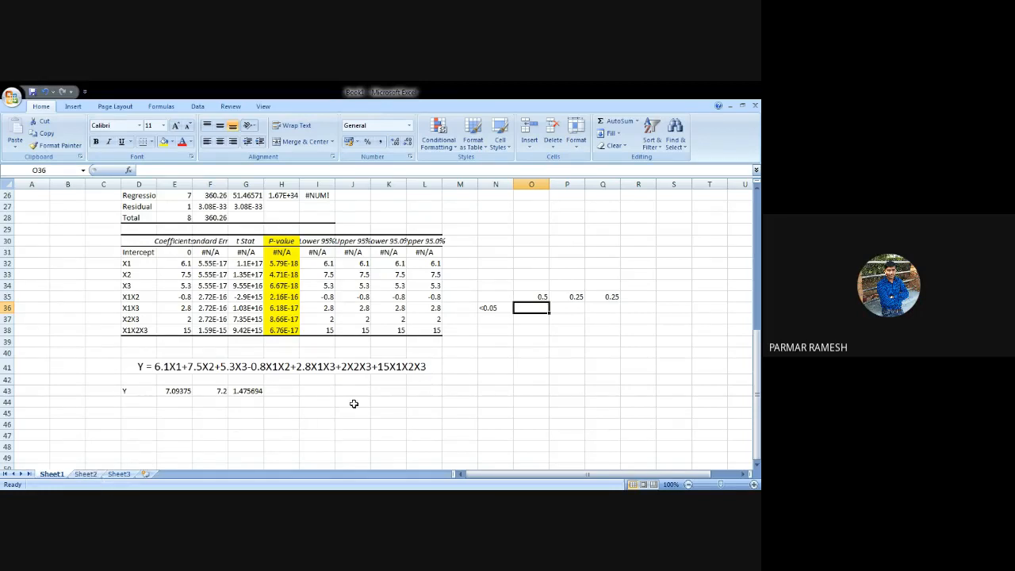
- On Sheet2, enter the headers X1, X2, X3, X1X2 and X1X3 in cells C4:G4
{"action": "scroll", "coordinate": [289, 388], "scroll_direction": "up", "scroll_amount": 8}
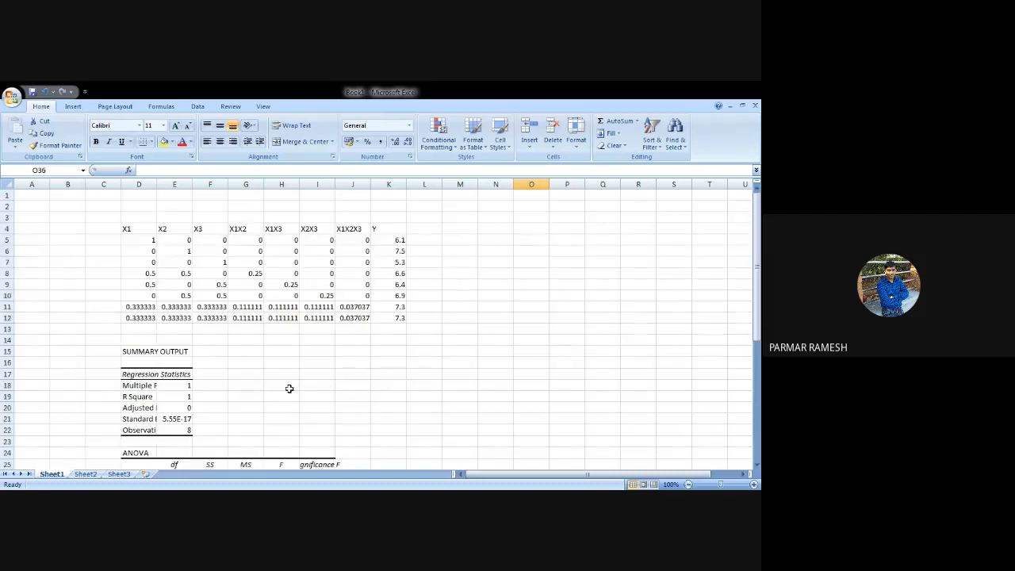
{"action": "left_click", "coordinate": [96, 473]}
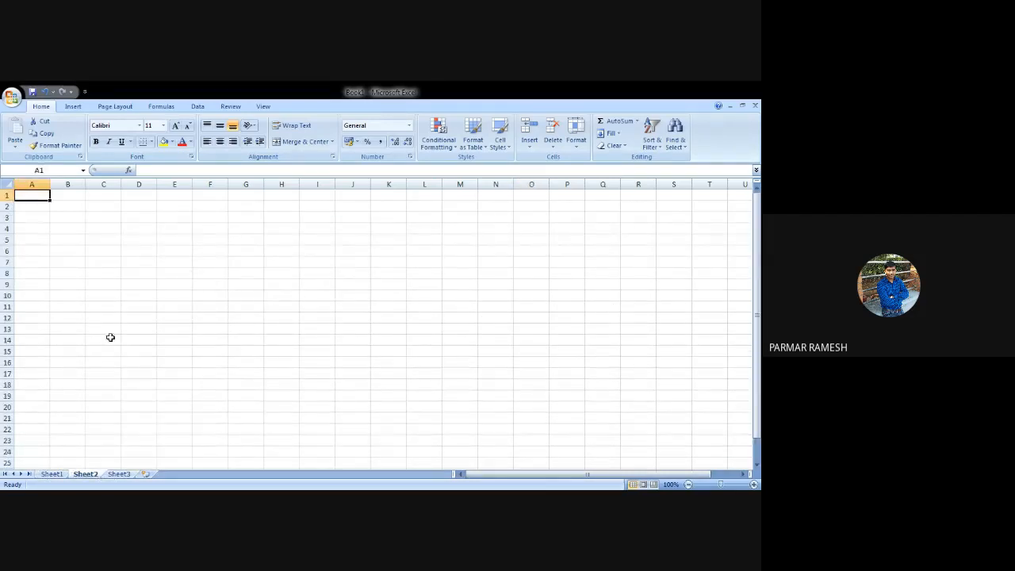
{"action": "left_click", "coordinate": [104, 228]}
{"action": "type", "text": "X1"}
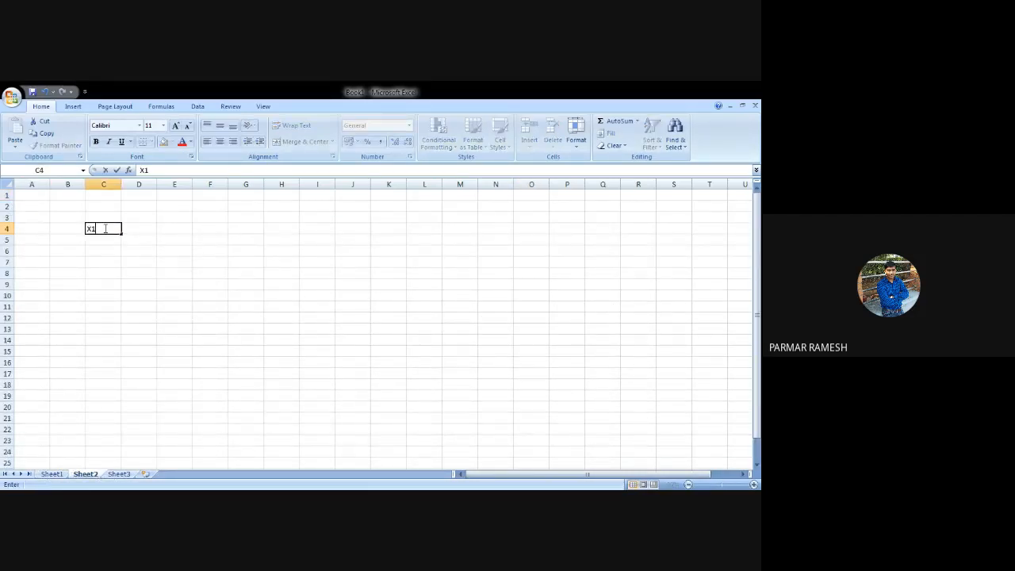
{"action": "key", "text": "Tab"}
{"action": "type", "text": "X2"}
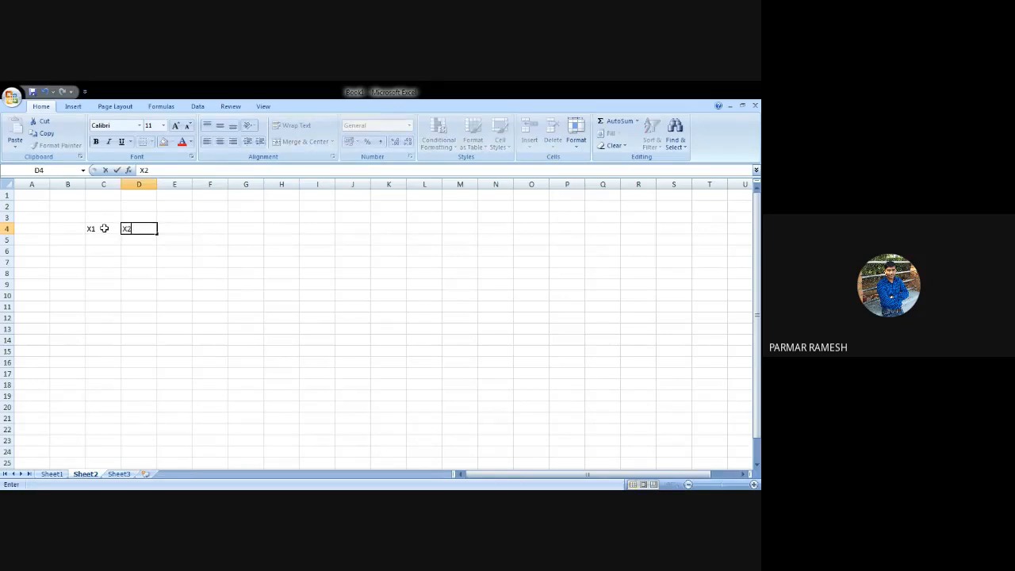
{"action": "key", "text": "Tab"}
{"action": "type", "text": "X3"}
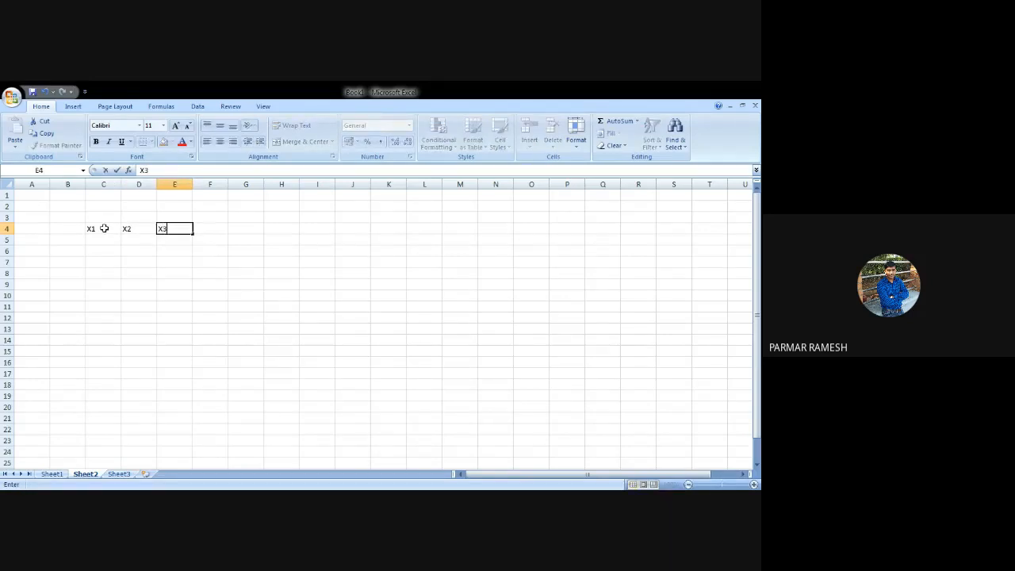
{"action": "key", "text": "Tab"}
{"action": "type", "text": "X1X2"}
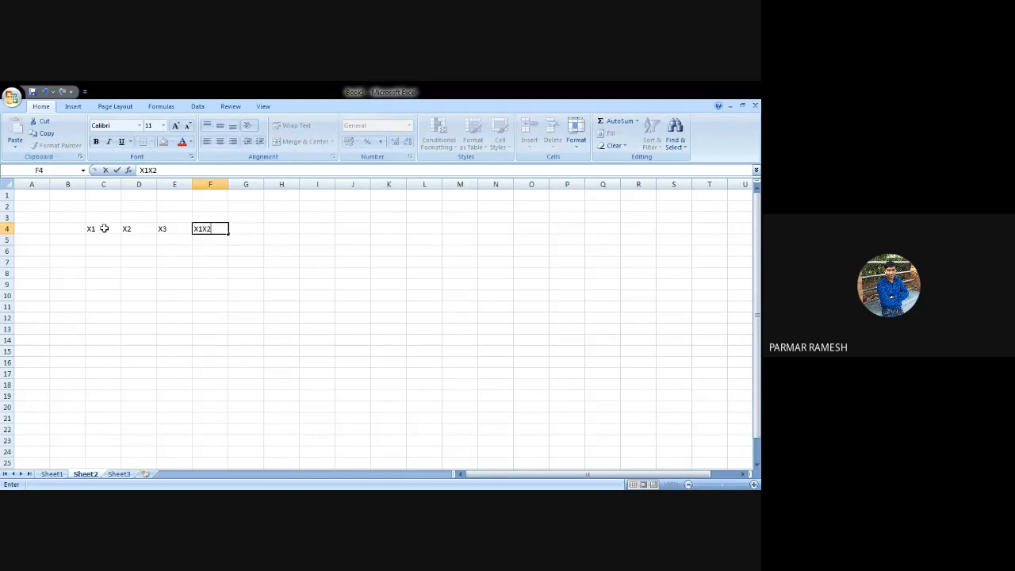
{"action": "key", "text": "Tab"}
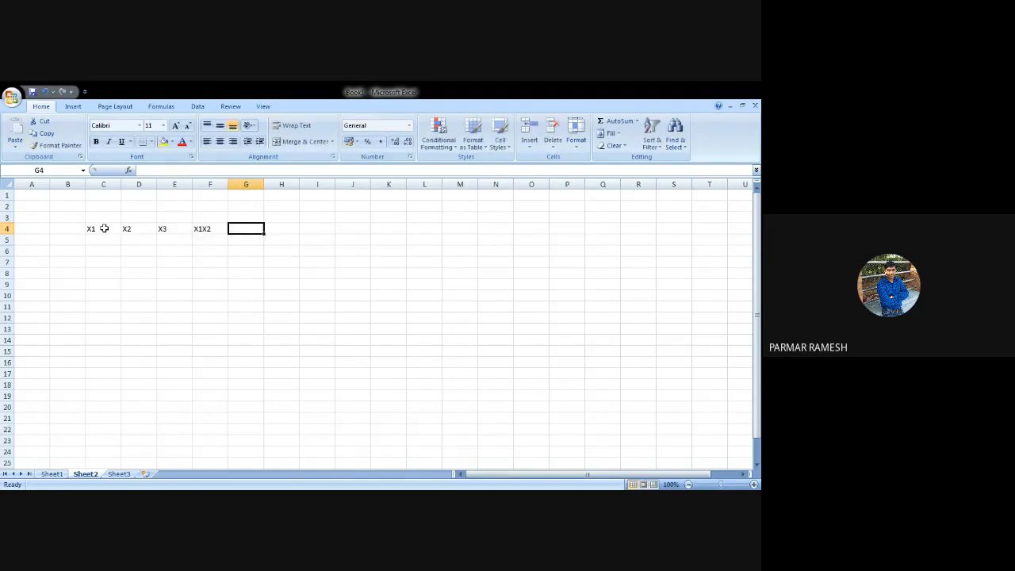
{"action": "type", "text": "X1X3"}
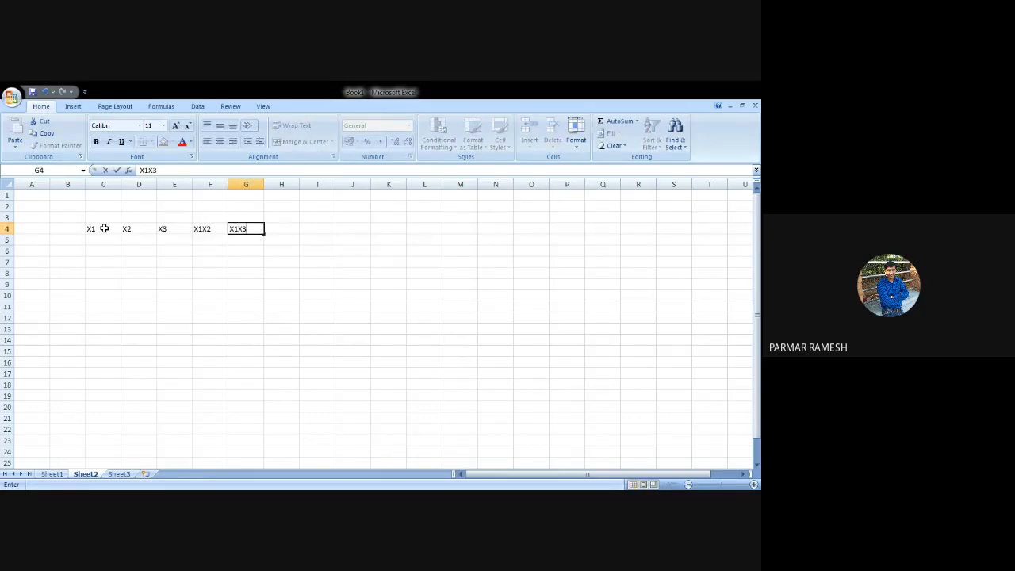
{"action": "key", "text": "Tab"}
{"action": "type", "text": "X2"}
{"action": "type", "text": "X3"}
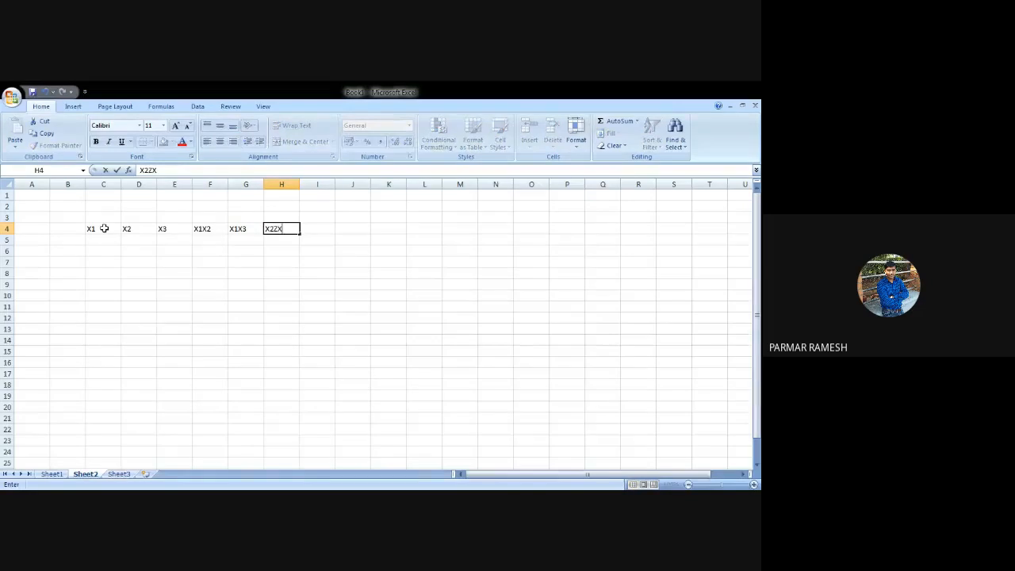
{"action": "key", "text": "BackSpace"}
{"action": "key", "text": "BackSpace"}
{"action": "key", "text": "BackSpace"}
{"action": "key", "text": "BackSpace"}
- Copy the design table D4:K12 from Sheet1 and paste it into Sheet2 starting at C4
{"action": "left_click", "coordinate": [52, 473]}
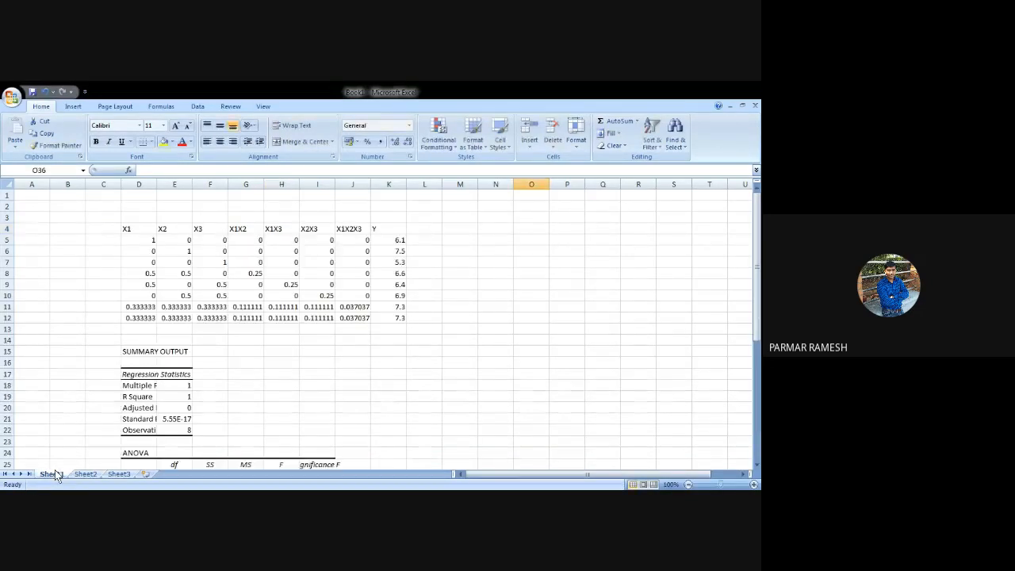
{"action": "left_click_drag", "start_coordinate": [138, 229], "coordinate": [392, 316]}
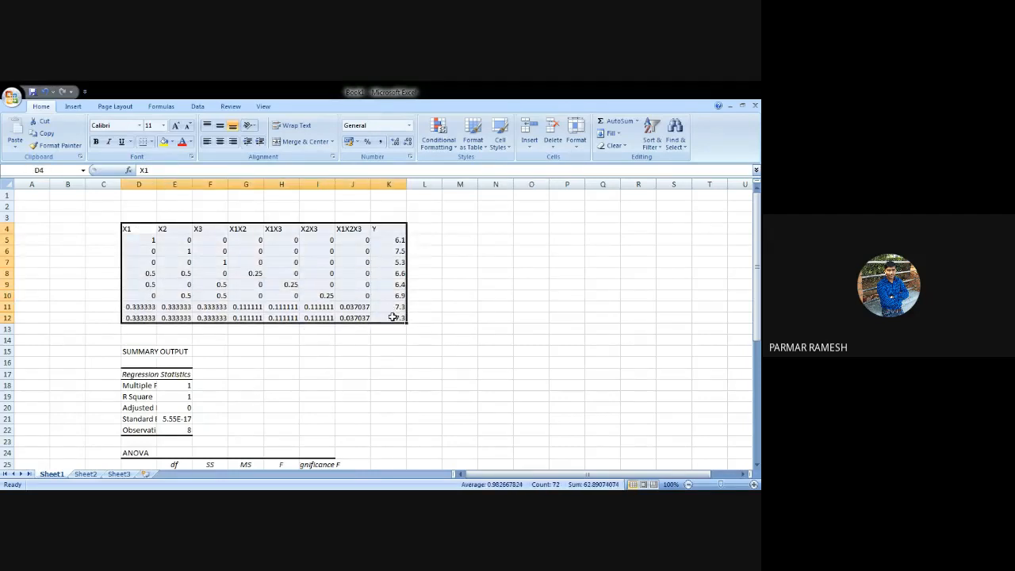
{"action": "key", "text": "ctrl+c"}
{"action": "left_click", "coordinate": [86, 474]}
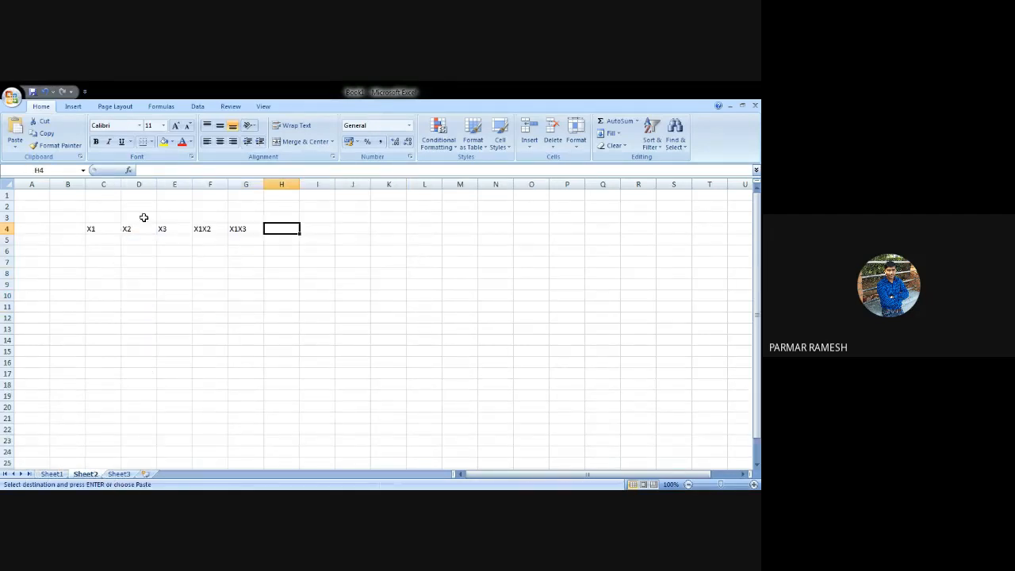
{"action": "left_click", "coordinate": [106, 229]}
{"action": "key", "text": "ctrl+v"}
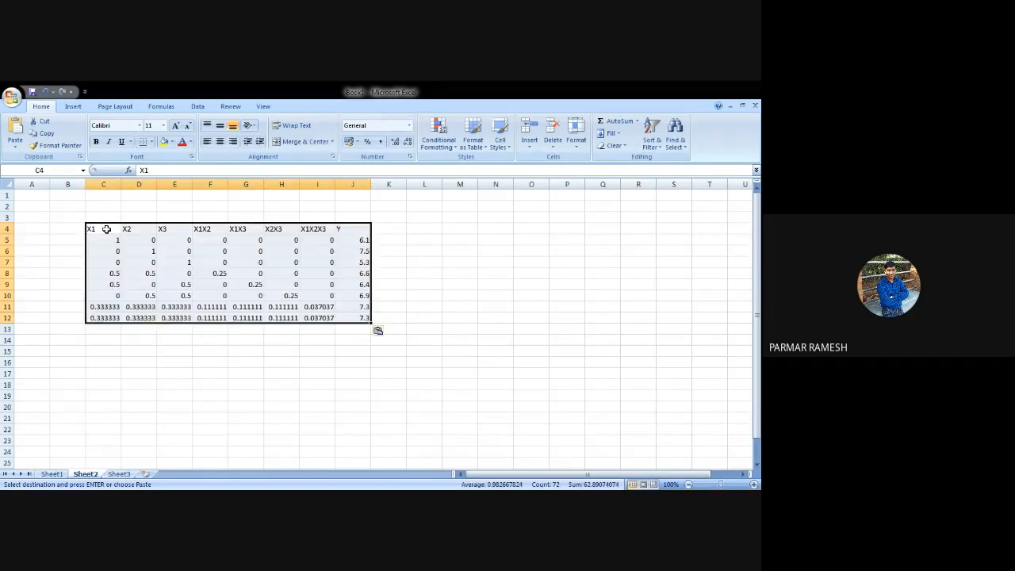
- Replace the X1 levels in C5:C12 with -1, 1, -1, 1, -1, 1, -1, 1
{"action": "left_click", "coordinate": [108, 239]}
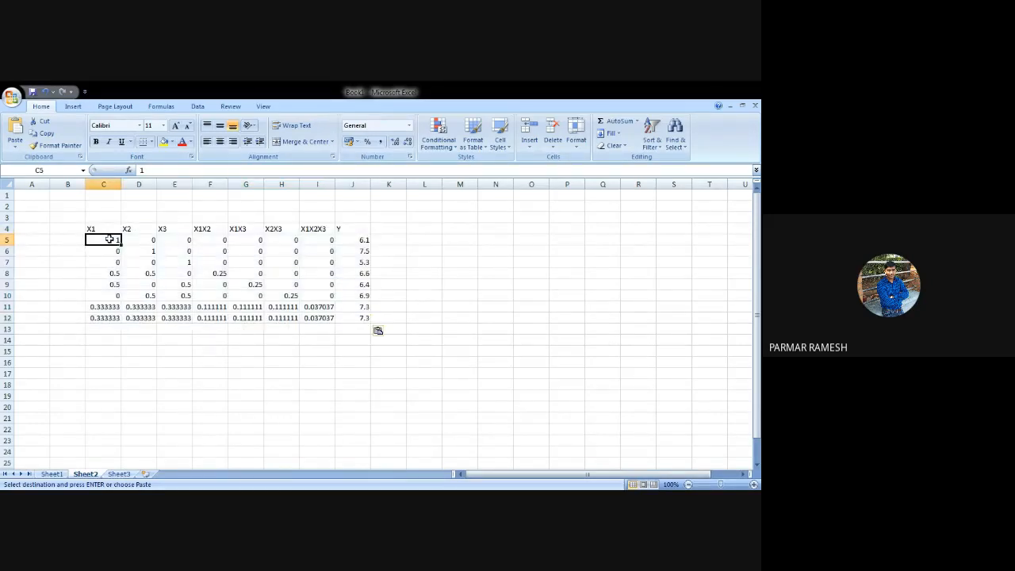
{"action": "type", "text": "-1"}
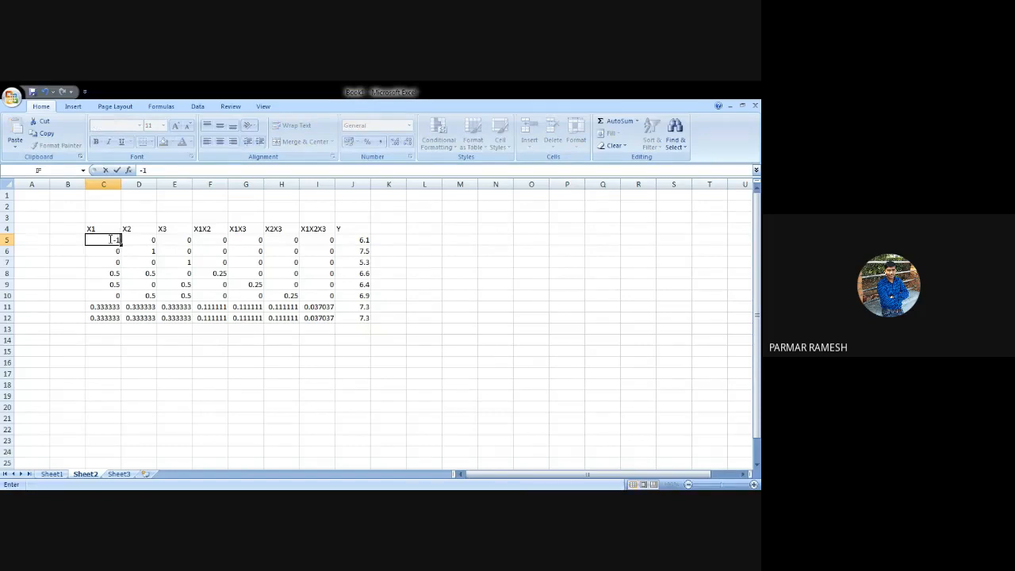
{"action": "key", "text": "Return"}
{"action": "type", "text": "1"}
{"action": "key", "text": "Return"}
{"action": "type", "text": "-1"}
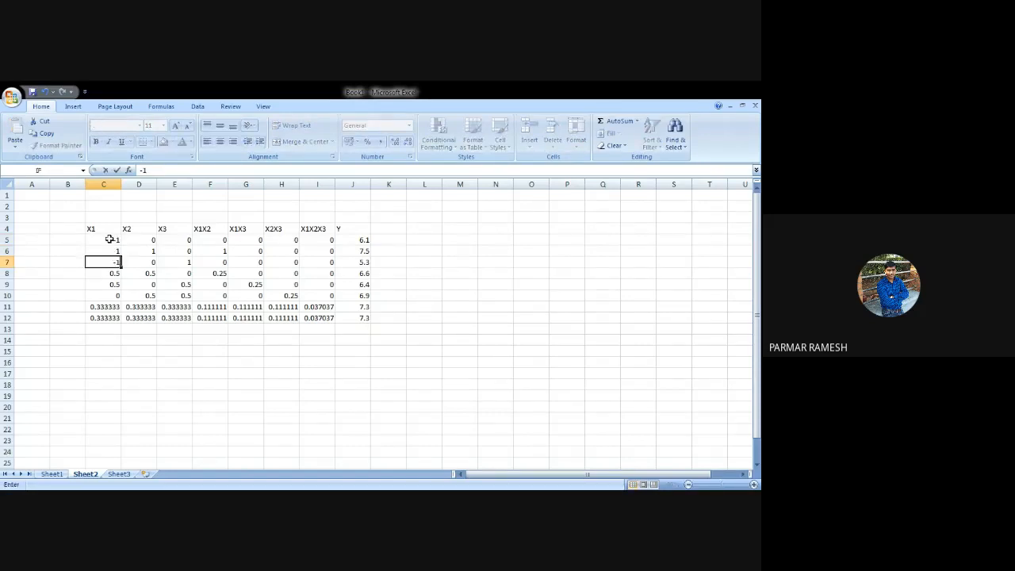
{"action": "key", "text": "Return"}
{"action": "type", "text": "-"}
{"action": "key", "text": "BackSpace"}
{"action": "type", "text": "1"}
{"action": "key", "text": "Return"}
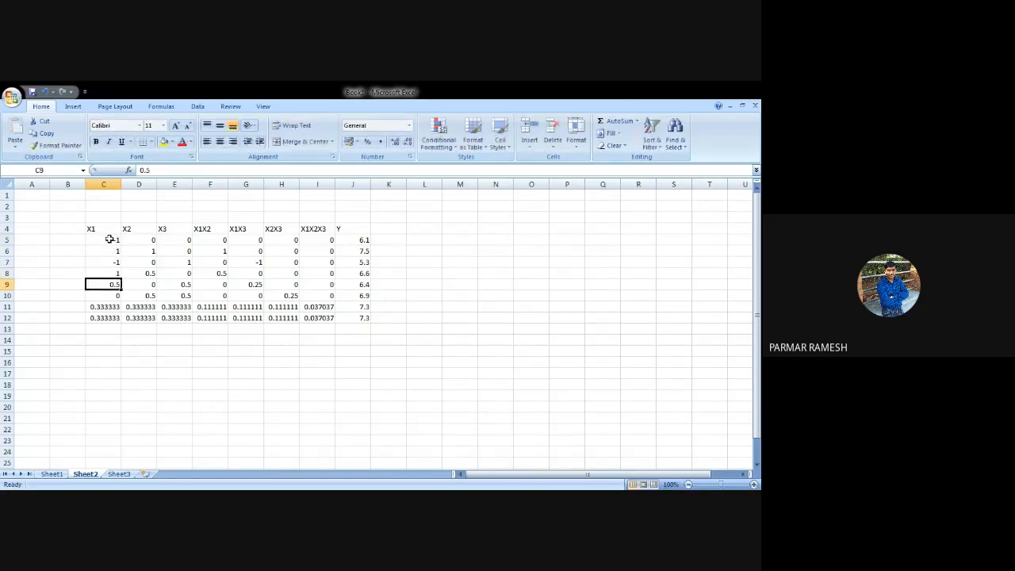
{"action": "type", "text": "-1"}
{"action": "key", "text": "Return"}
{"action": "type", "text": "1"}
{"action": "key", "text": "Return"}
{"action": "type", "text": "-1"}
{"action": "key", "text": "Return"}
{"action": "type", "text": "1"}
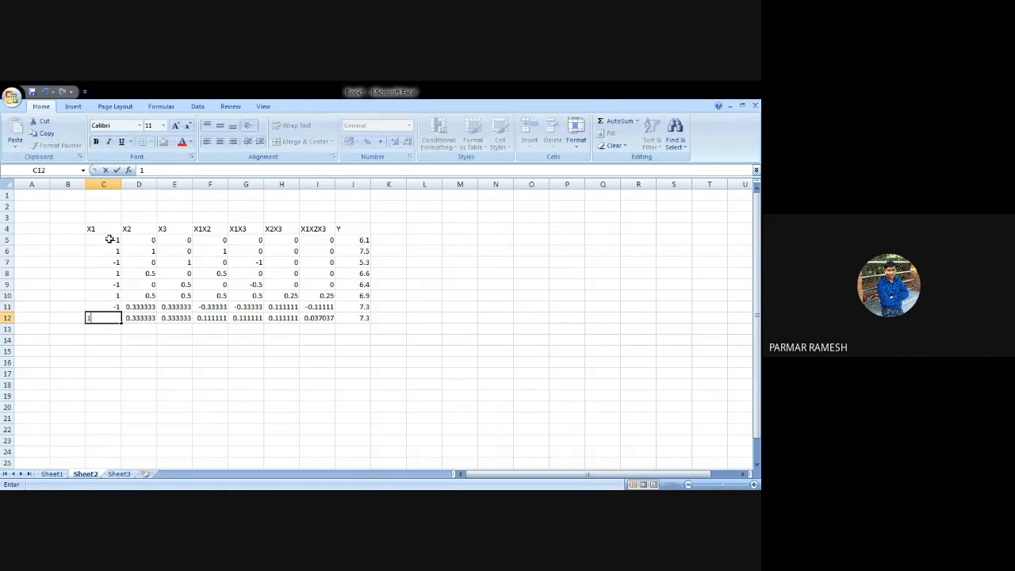
{"action": "key", "text": "Tab"}
- Replace the X2 levels in D5:D12 with -1, -1, 1, 1, -1, -1, 1, 1
{"action": "key", "text": "Up"}
{"action": "key", "text": "Up"}
{"action": "key", "text": "Up"}
{"action": "key", "text": "Up"}
{"action": "key", "text": "Up"}
{"action": "key", "text": "Up"}
{"action": "key", "text": "Up"}
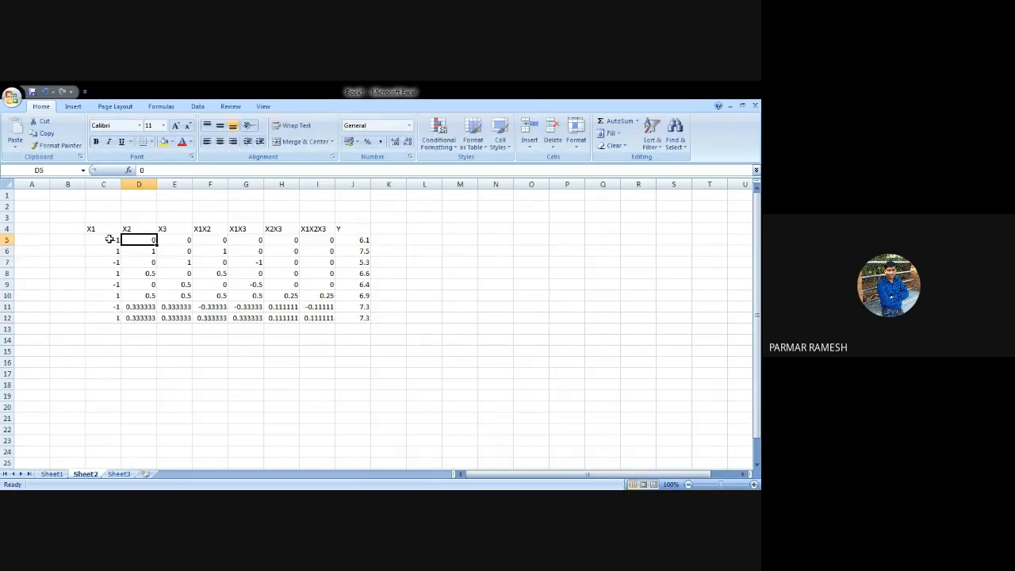
{"action": "type", "text": "-1"}
{"action": "key", "text": "Return"}
{"action": "type", "text": "-1"}
{"action": "key", "text": "Return"}
{"action": "type", "text": "1"}
{"action": "key", "text": "Return"}
{"action": "type", "text": "1"}
{"action": "key", "text": "Return"}
{"action": "type", "text": "-1"}
{"action": "key", "text": "Return"}
{"action": "type", "text": "-1"}
{"action": "key", "text": "Return"}
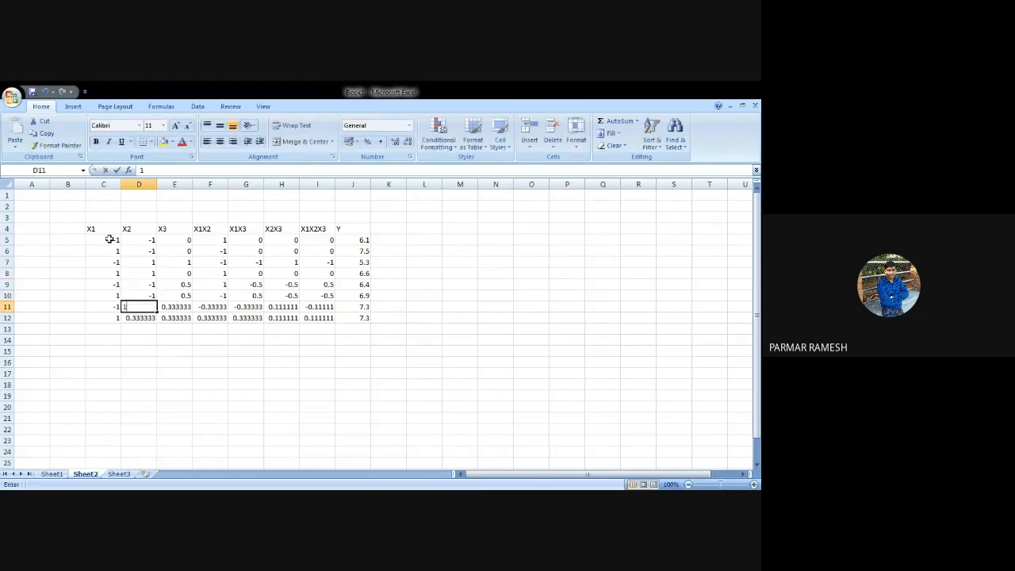
{"action": "type", "text": "1"}
{"action": "key", "text": "Return"}
{"action": "type", "text": "1"}
{"action": "key", "text": "Tab"}
- Replace the X3 levels in E5:E12 with -1 in the first four rows and 1 in the last four
{"action": "key", "text": "Up"}
{"action": "key", "text": "Up"}
{"action": "key", "text": "Up"}
{"action": "key", "text": "Up"}
{"action": "key", "text": "Up"}
{"action": "key", "text": "Up"}
{"action": "key", "text": "Up"}
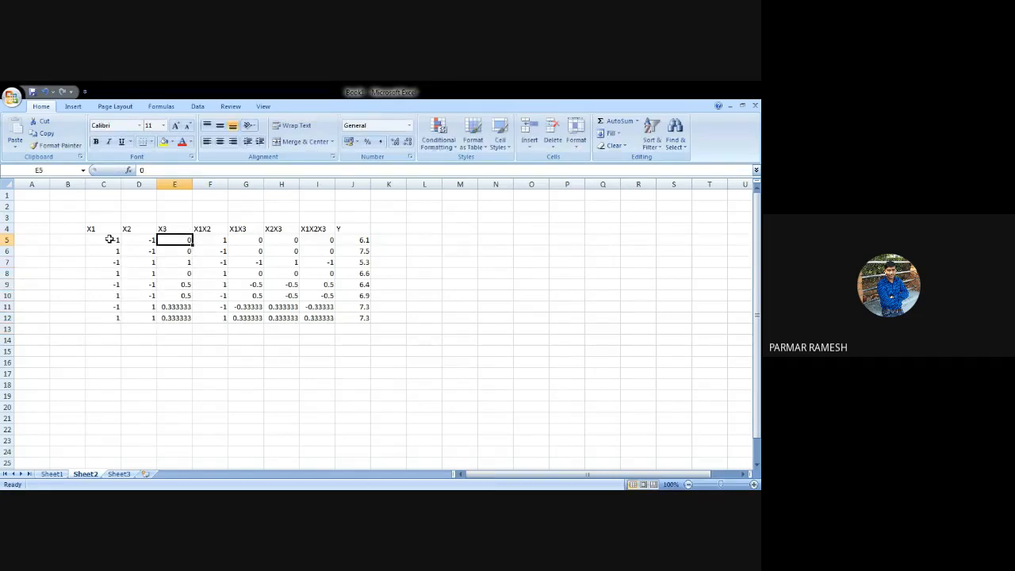
{"action": "type", "text": "-1"}
{"action": "key", "text": "Return"}
{"action": "type", "text": "-1"}
{"action": "key", "text": "Return"}
{"action": "type", "text": "-1"}
{"action": "key", "text": "Return"}
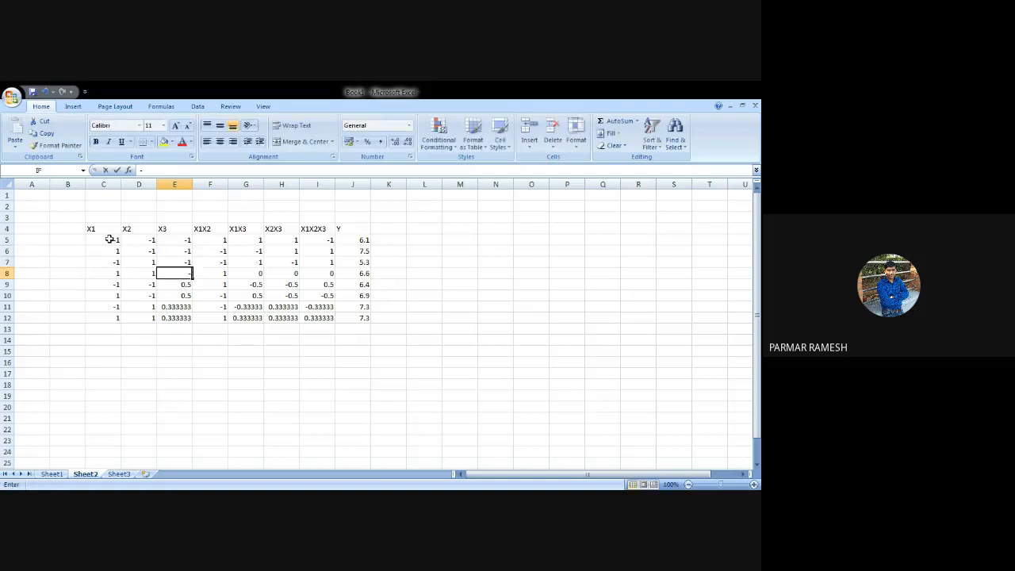
{"action": "type", "text": "-1"}
{"action": "key", "text": "Return"}
{"action": "type", "text": "1"}
{"action": "key", "text": "Return"}
{"action": "type", "text": "1"}
{"action": "key", "text": "Return"}
{"action": "type", "text": "1"}
{"action": "key", "text": "Return"}
{"action": "type", "text": "1"}
{"action": "key", "text": "Return"}
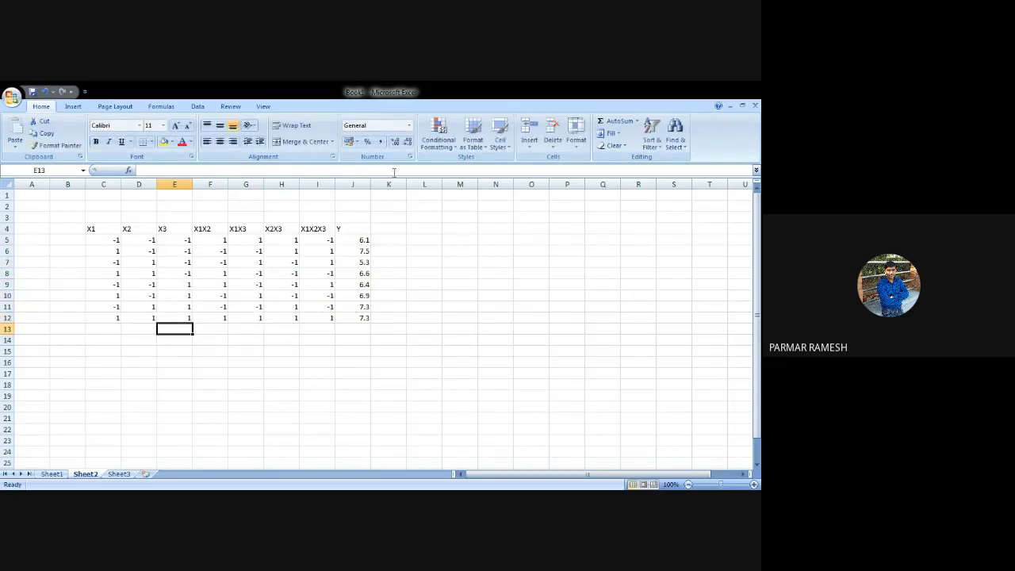
- Replace the Y responses in J5:J12 with 10, 15, 20, 25, 30, 37, 43 and 50
{"action": "left_click", "coordinate": [362, 231]}
{"action": "left_click", "coordinate": [362, 241]}
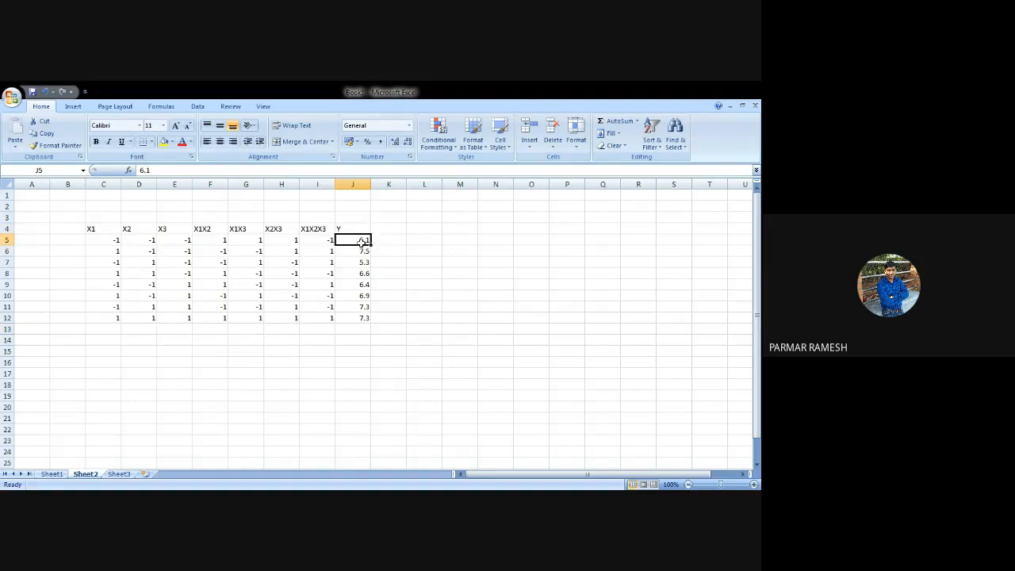
{"action": "type", "text": "10"}
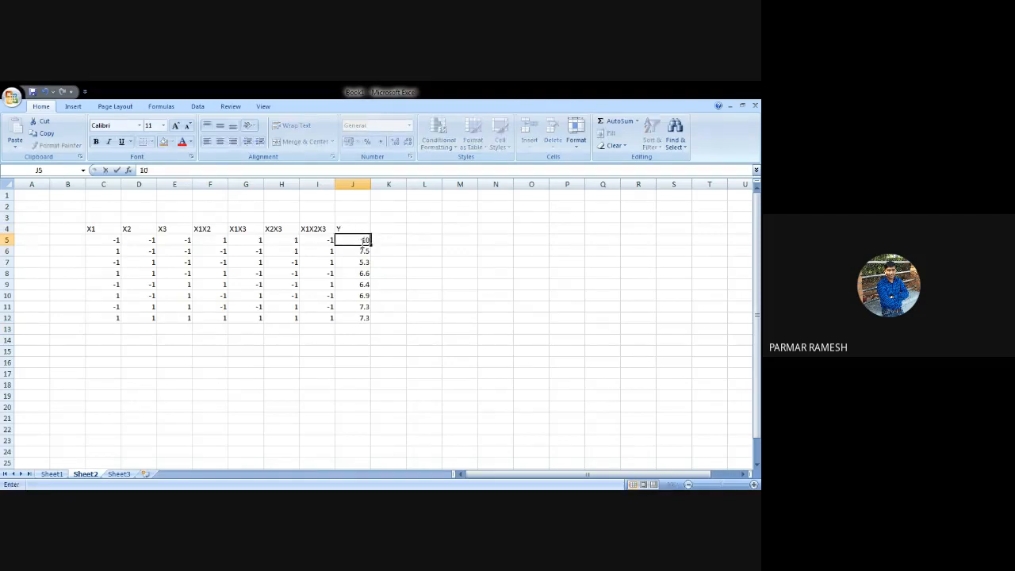
{"action": "key", "text": "Return"}
{"action": "type", "text": "15"}
{"action": "key", "text": "Return"}
{"action": "type", "text": "20"}
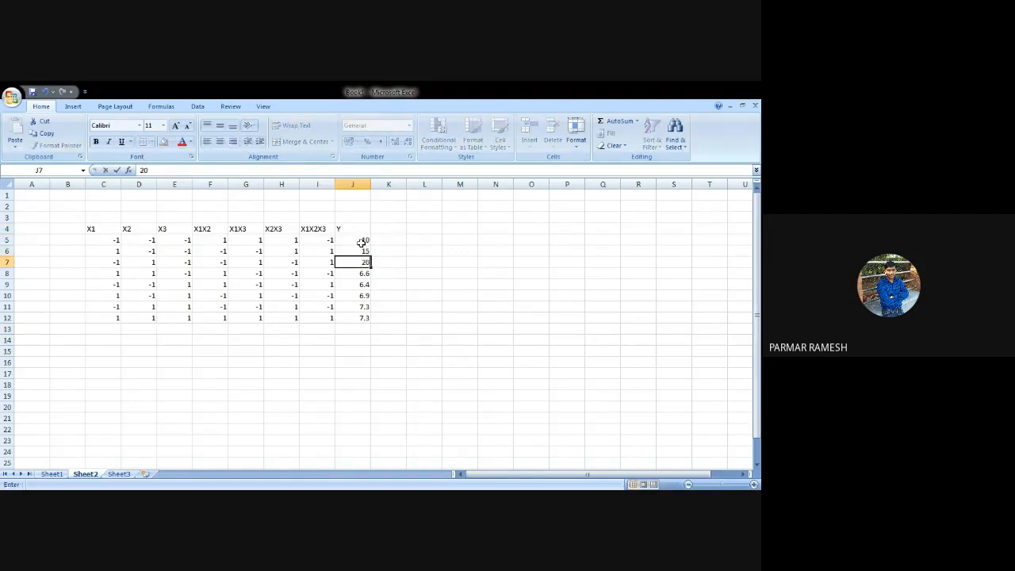
{"action": "key", "text": "Return"}
{"action": "type", "text": "25"}
{"action": "key", "text": "Return"}
{"action": "type", "text": "30"}
{"action": "key", "text": "Return"}
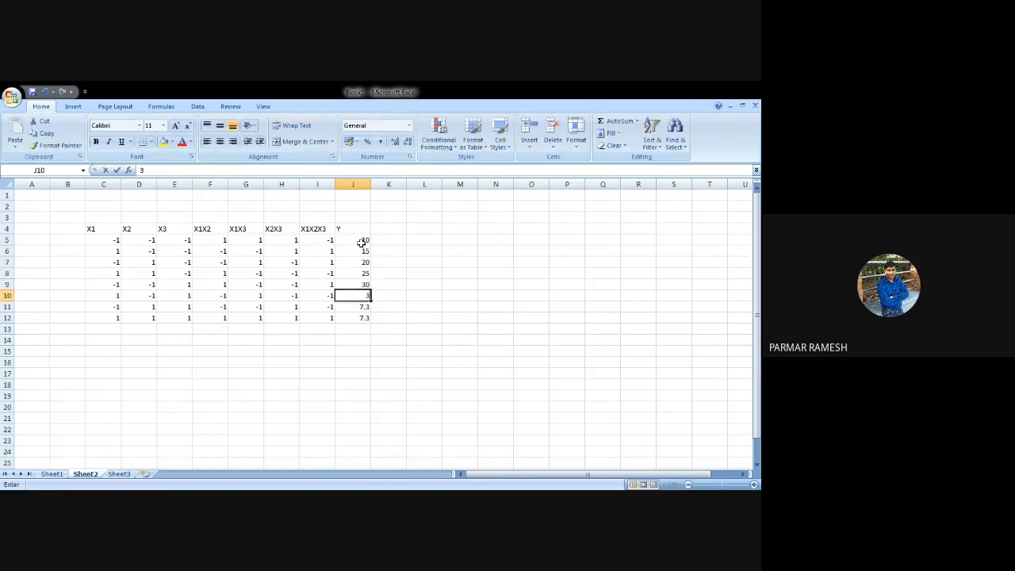
{"action": "type", "text": "35"}
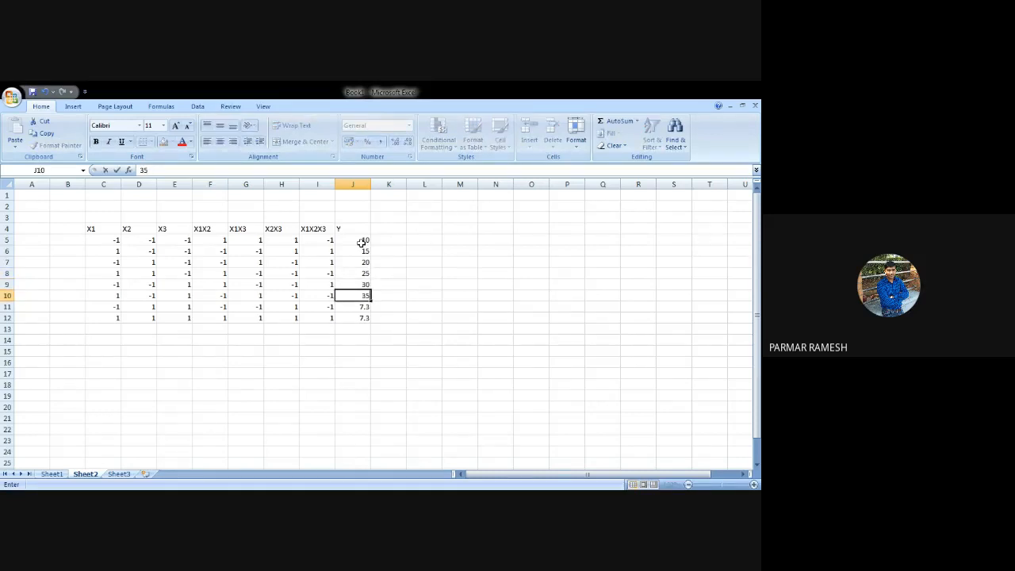
{"action": "key", "text": "BackSpace"}
{"action": "type", "text": "7"}
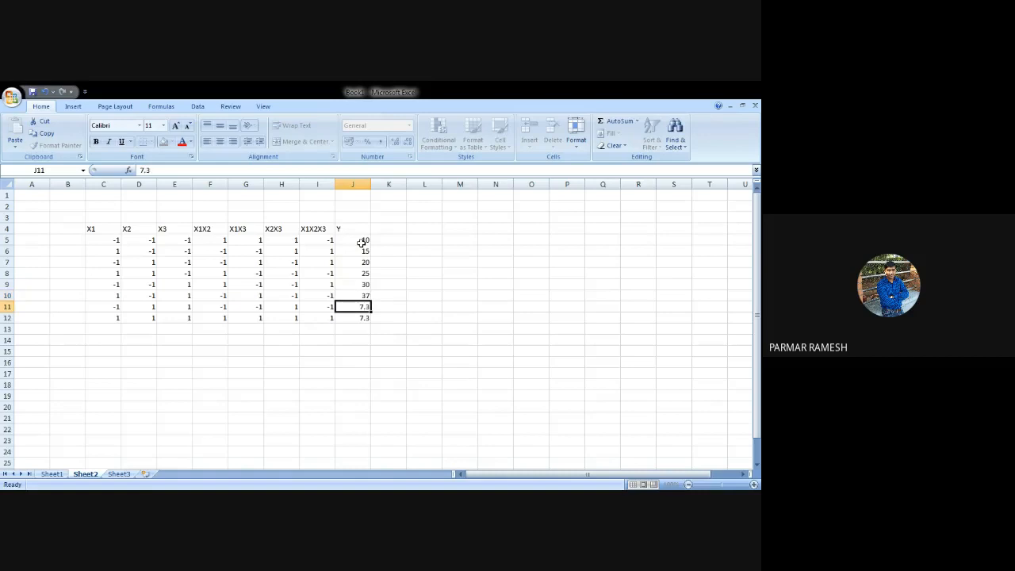
{"action": "key", "text": "Return"}
{"action": "type", "text": "42"}
{"action": "key", "text": "Return"}
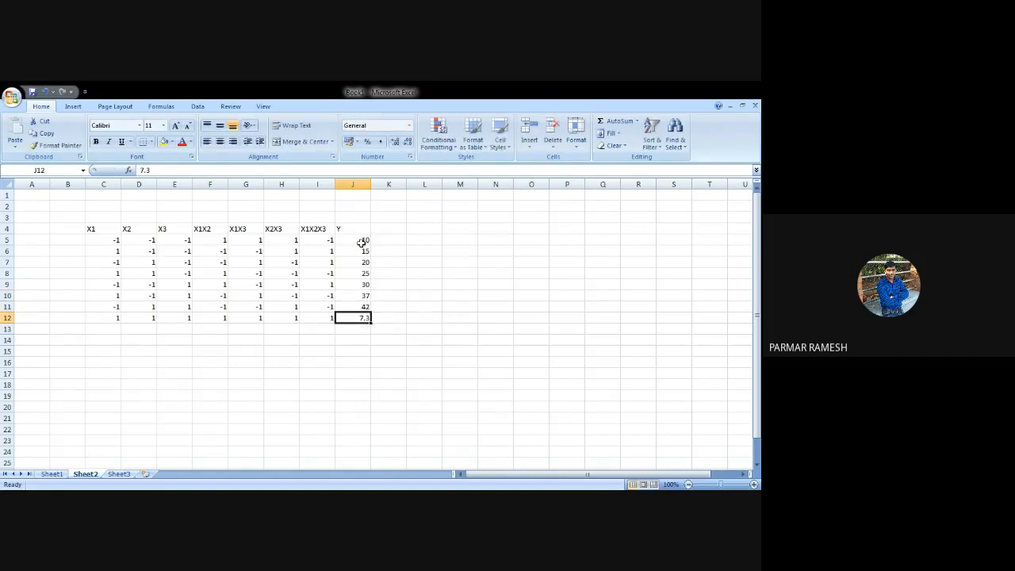
{"action": "key", "text": "Up"}
{"action": "type", "text": "43"}
{"action": "key", "text": "Return"}
{"action": "type", "text": "5"}
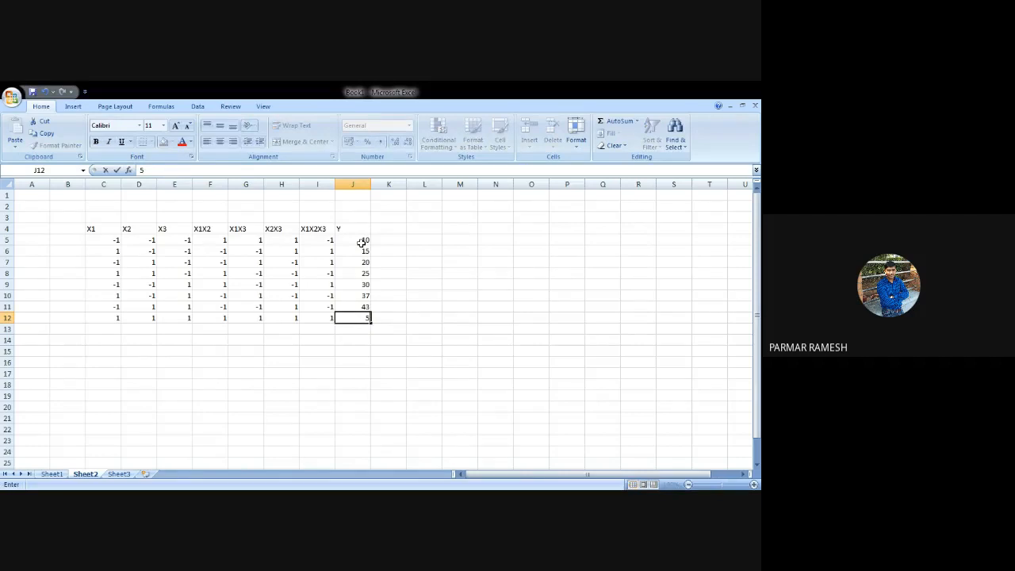
{"action": "type", "text": "0"}
{"action": "left_click", "coordinate": [485, 241]}
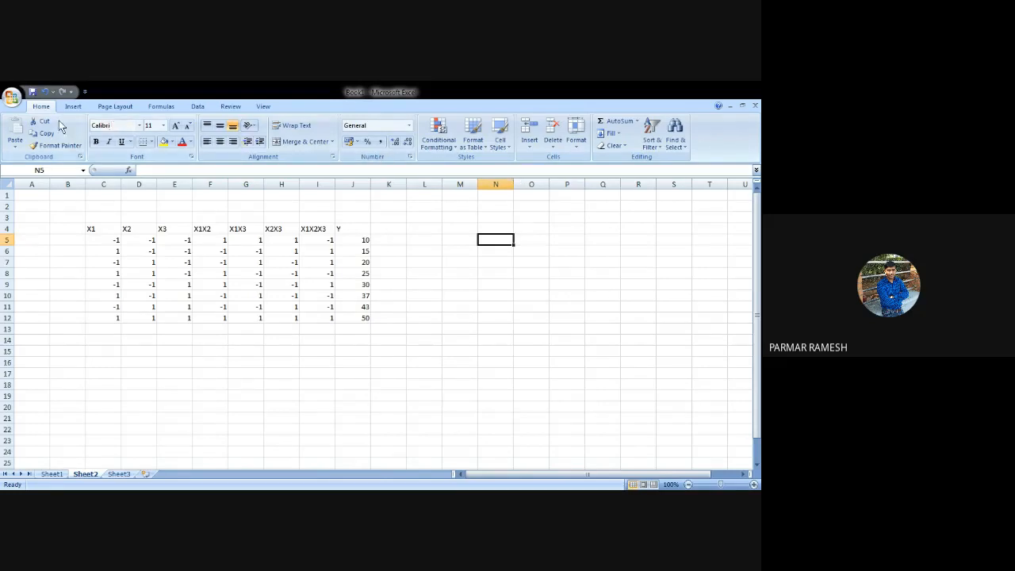
- Start a Regression analysis and set the input Y range to J4:J12
{"action": "left_click", "coordinate": [195, 108]}
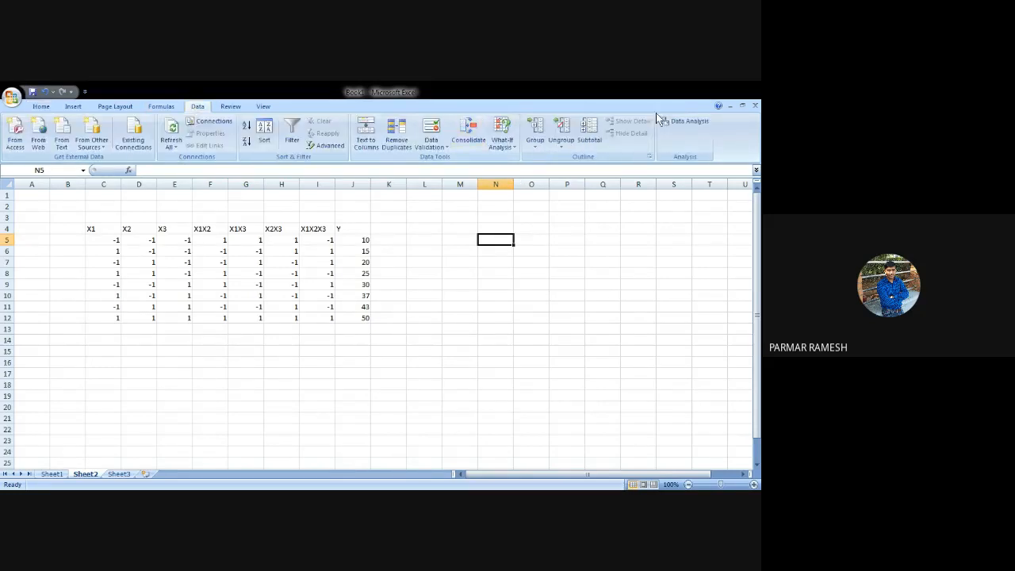
{"action": "left_click", "coordinate": [680, 124]}
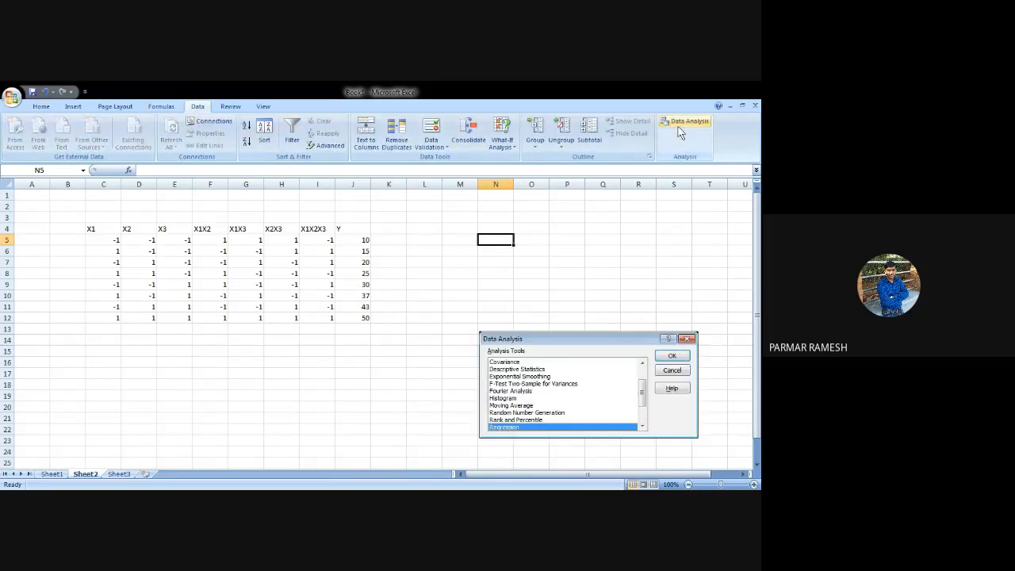
{"action": "left_click", "coordinate": [671, 356]}
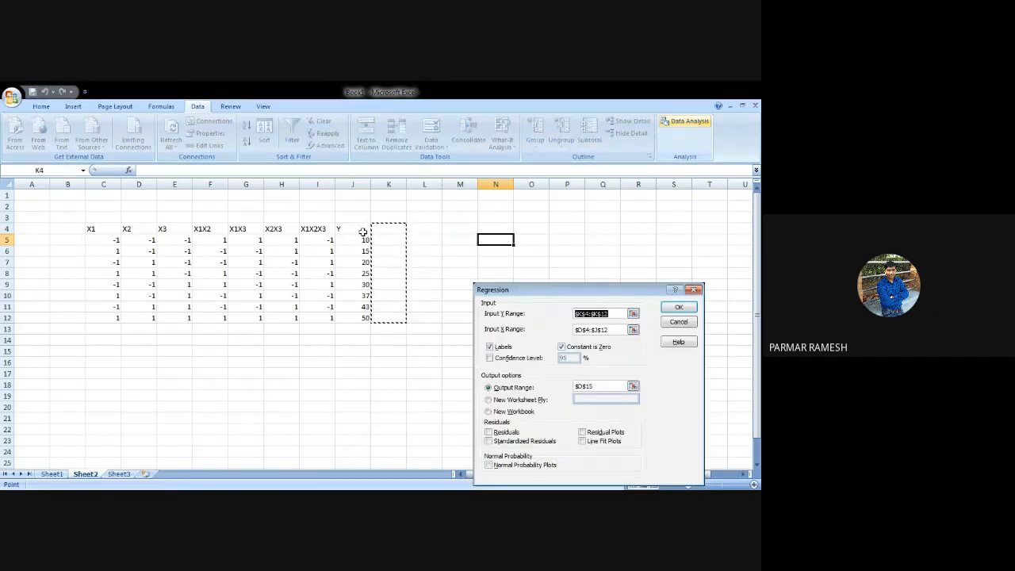
{"action": "left_click_drag", "start_coordinate": [363, 231], "coordinate": [379, 317]}
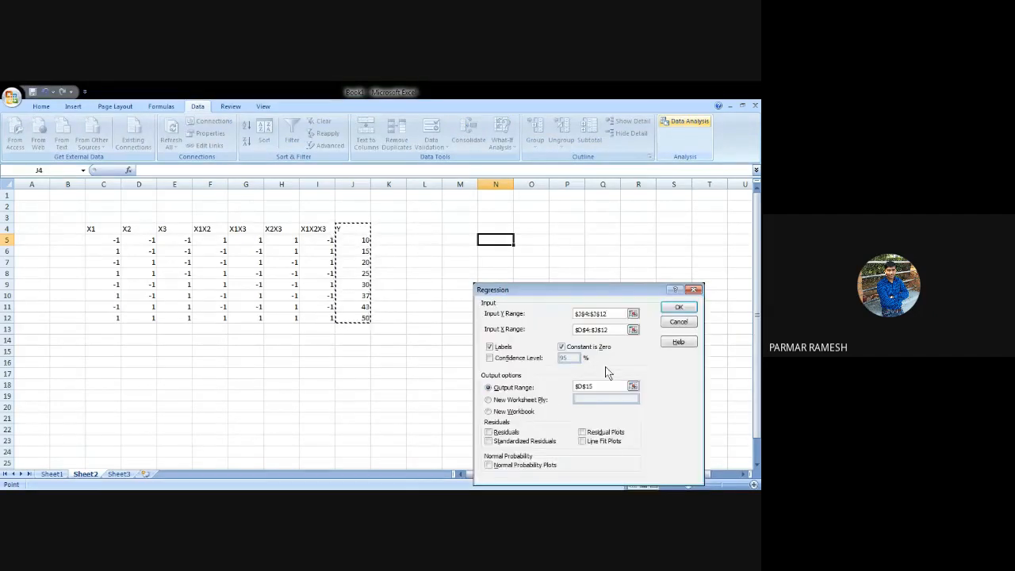
- Replace the regression's input X range with C4:I12, covering the X1 to X1X2X3 columns with their headers
{"action": "left_click", "coordinate": [614, 330]}
{"action": "key", "text": "BackSpace"}
{"action": "key", "text": "BackSpace"}
{"action": "key", "text": "BackSpace"}
{"action": "key", "text": "BackSpace"}
{"action": "key", "text": "BackSpace"}
{"action": "key", "text": "BackSpace"}
{"action": "key", "text": "BackSpace"}
{"action": "key", "text": "BackSpace"}
{"action": "key", "text": "BackSpace"}
{"action": "key", "text": "BackSpace"}
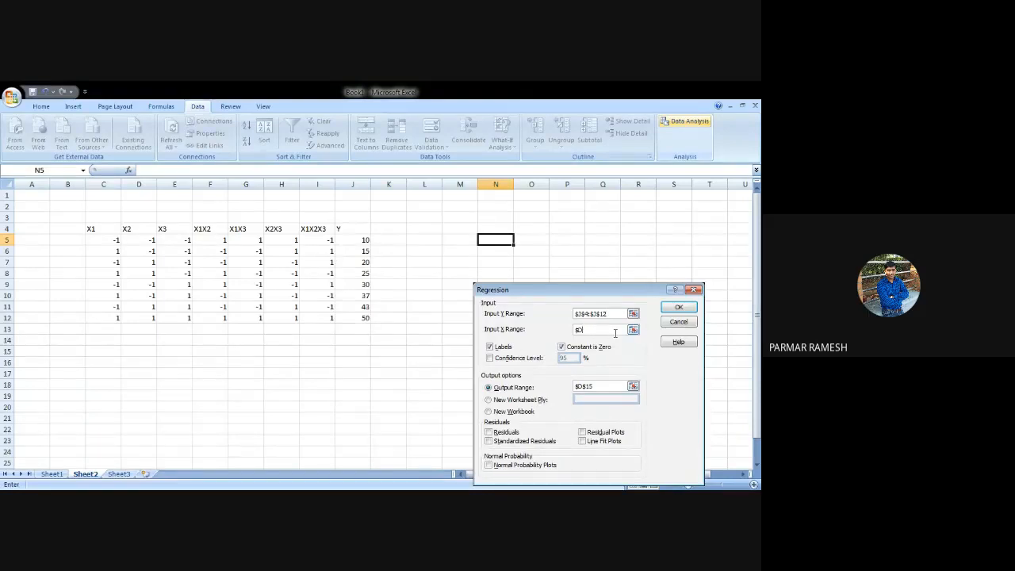
{"action": "left_click_drag", "start_coordinate": [99, 228], "coordinate": [315, 320]}
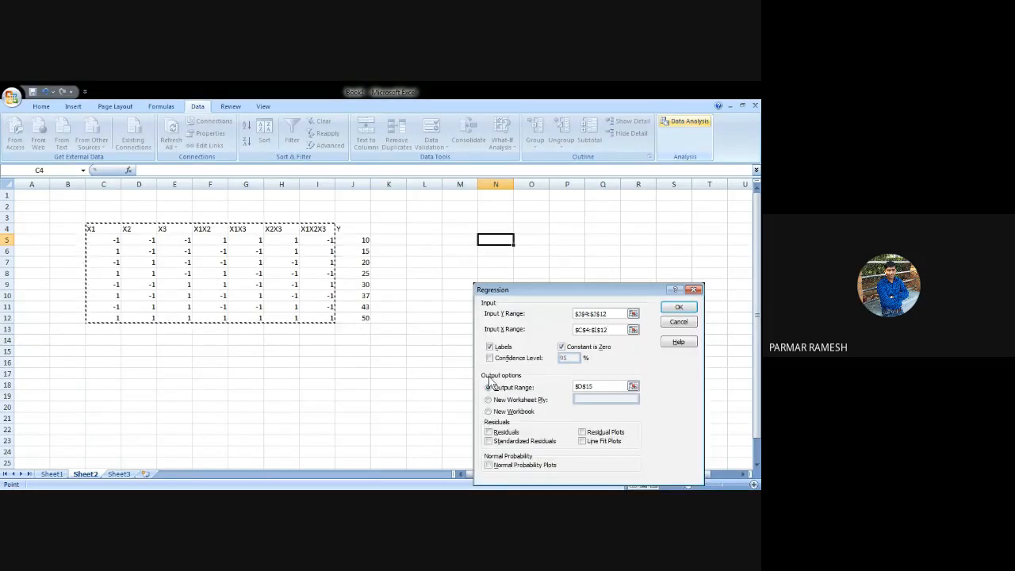
- Turn off Constant is Zero and run the regression with its output starting at D15
{"action": "left_click", "coordinate": [561, 347]}
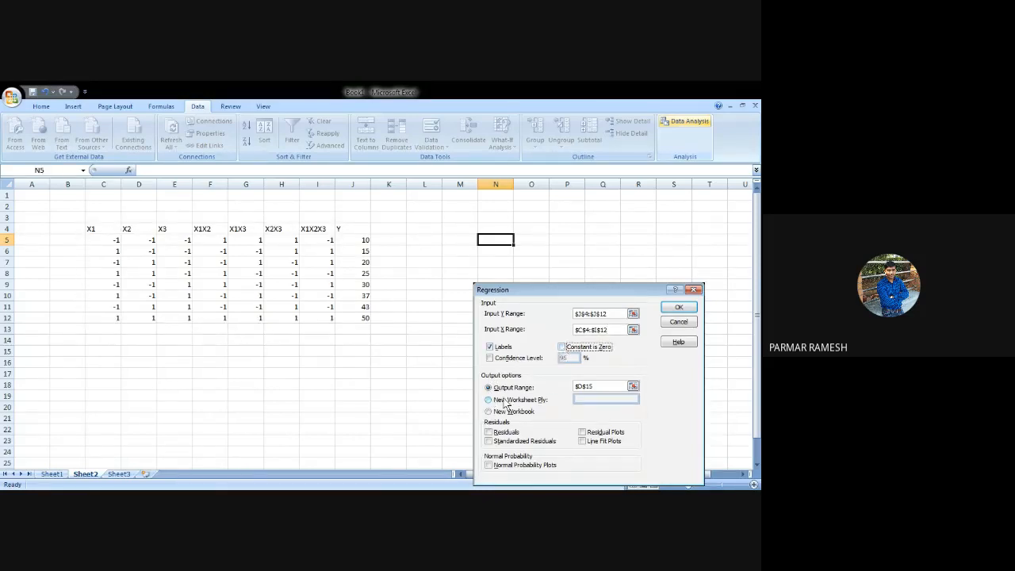
{"action": "left_click", "coordinate": [600, 386]}
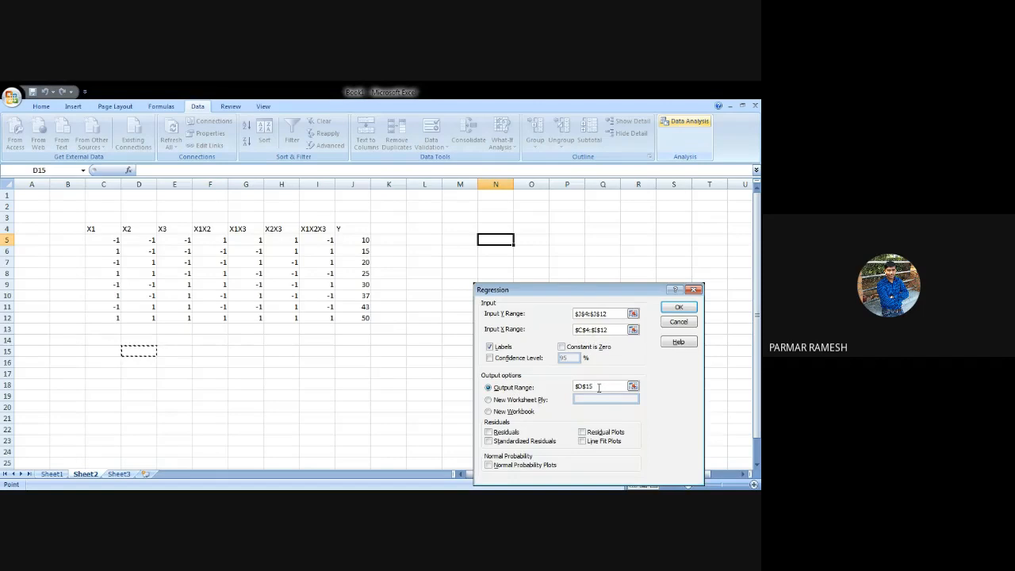
{"action": "left_click", "coordinate": [671, 309]}
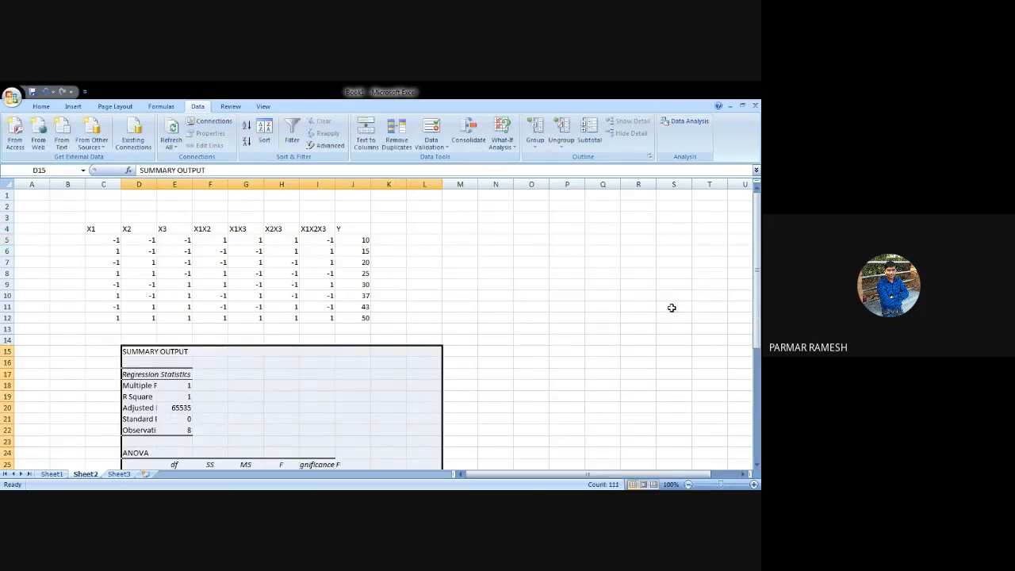
- Highlight the F and Significance F cells H26:I26 and the P-value cells H31:H38 in yellow
{"action": "scroll", "coordinate": [443, 431], "scroll_direction": "down", "scroll_amount": 3}
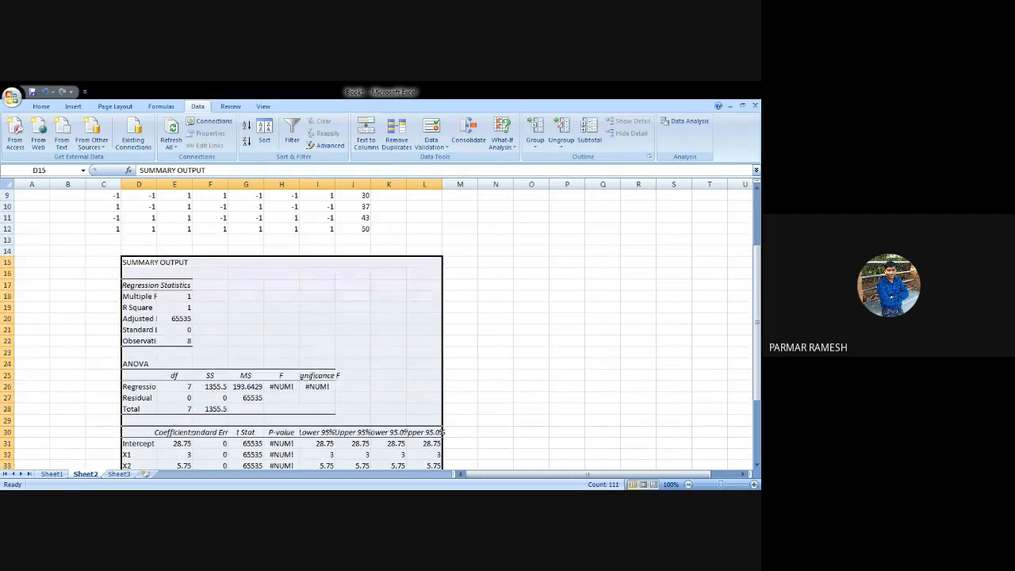
{"action": "scroll", "coordinate": [443, 431], "scroll_direction": "down", "scroll_amount": 3}
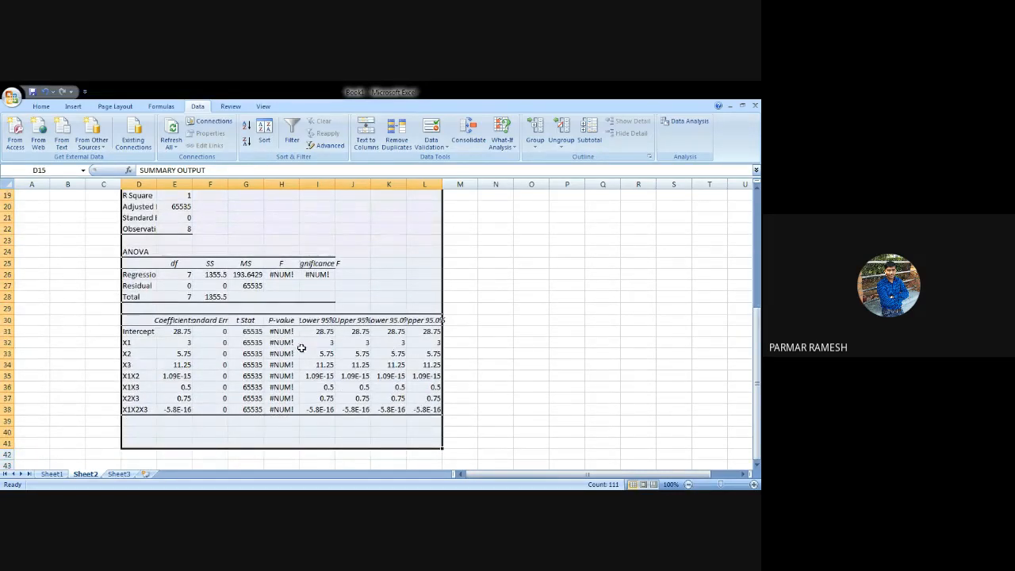
{"action": "left_click_drag", "start_coordinate": [284, 329], "coordinate": [286, 409]}
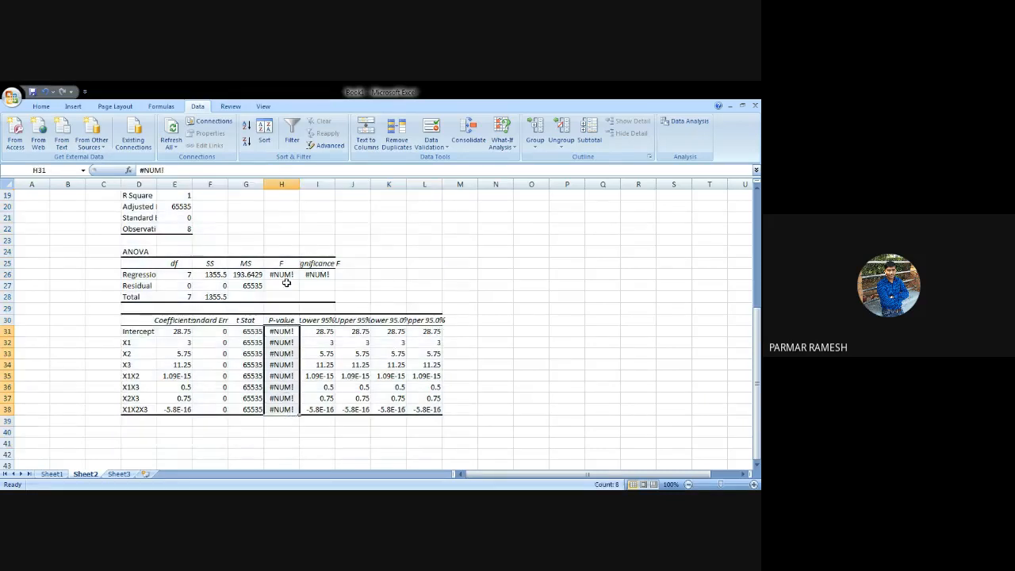
{"action": "left_click_drag", "start_coordinate": [282, 274], "coordinate": [318, 274]}
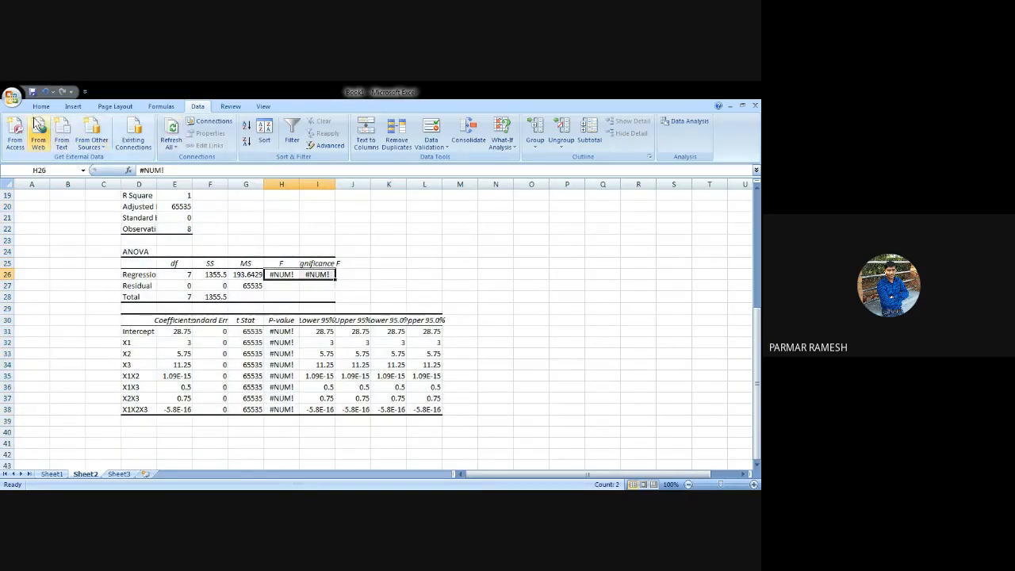
{"action": "left_click", "coordinate": [40, 106]}
{"action": "left_click", "coordinate": [164, 143]}
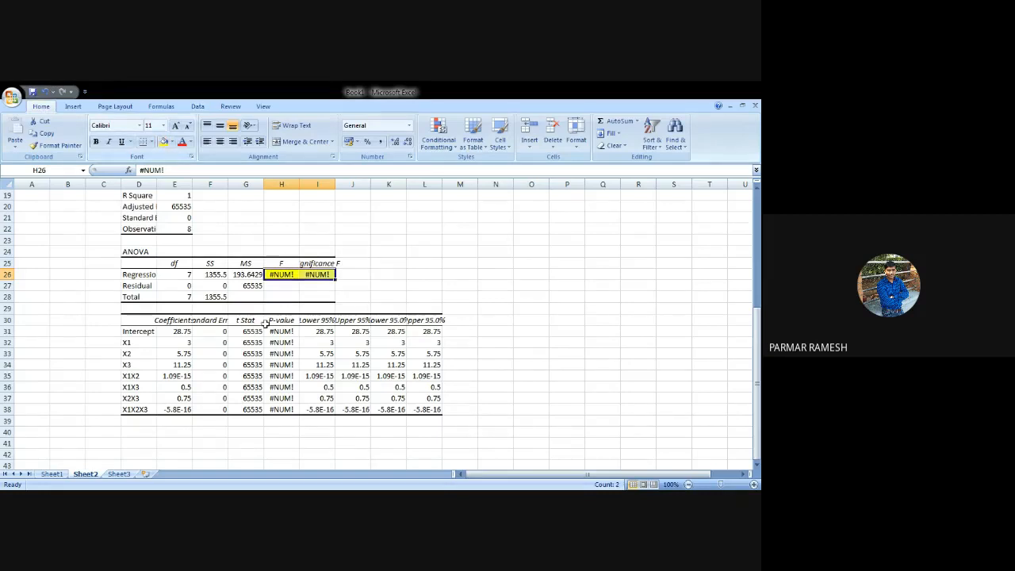
{"action": "left_click_drag", "start_coordinate": [281, 331], "coordinate": [284, 411]}
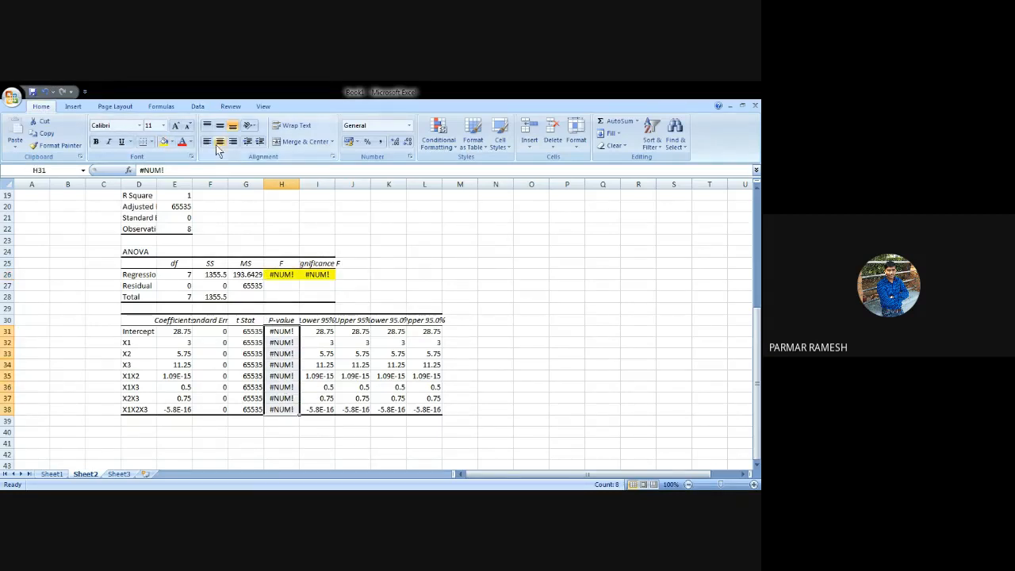
{"action": "left_click", "coordinate": [164, 143]}
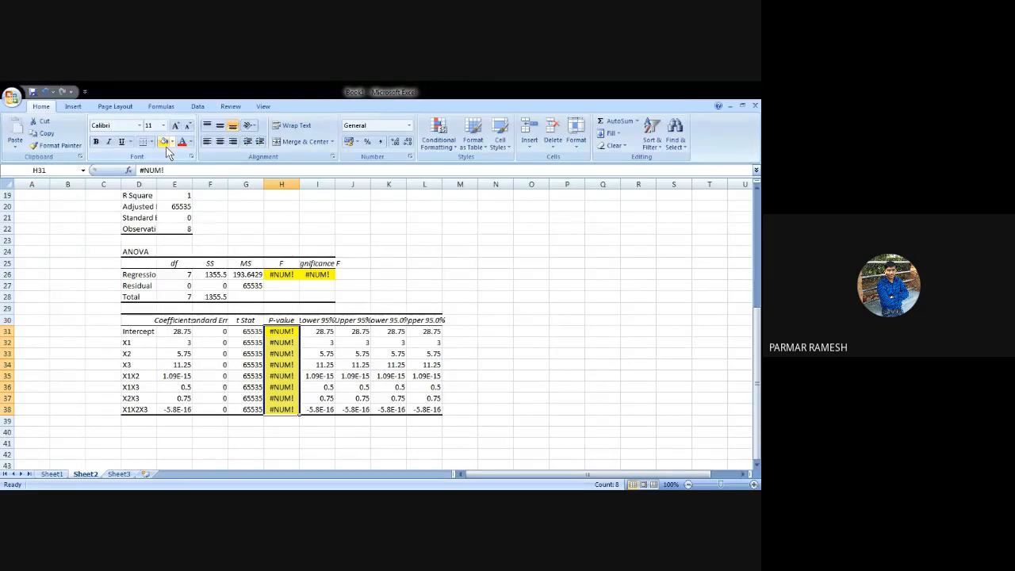
- Fill the last design row C12:J12 down into row 13, giving a replicate run with a Y response of 51
{"action": "scroll", "coordinate": [168, 153], "scroll_direction": "up", "scroll_amount": 6}
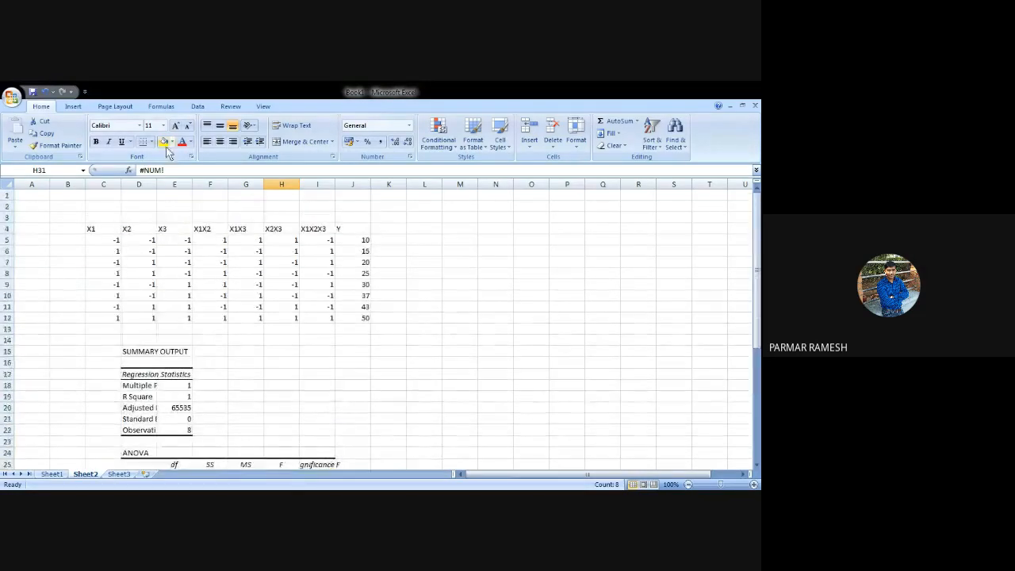
{"action": "left_click", "coordinate": [115, 318]}
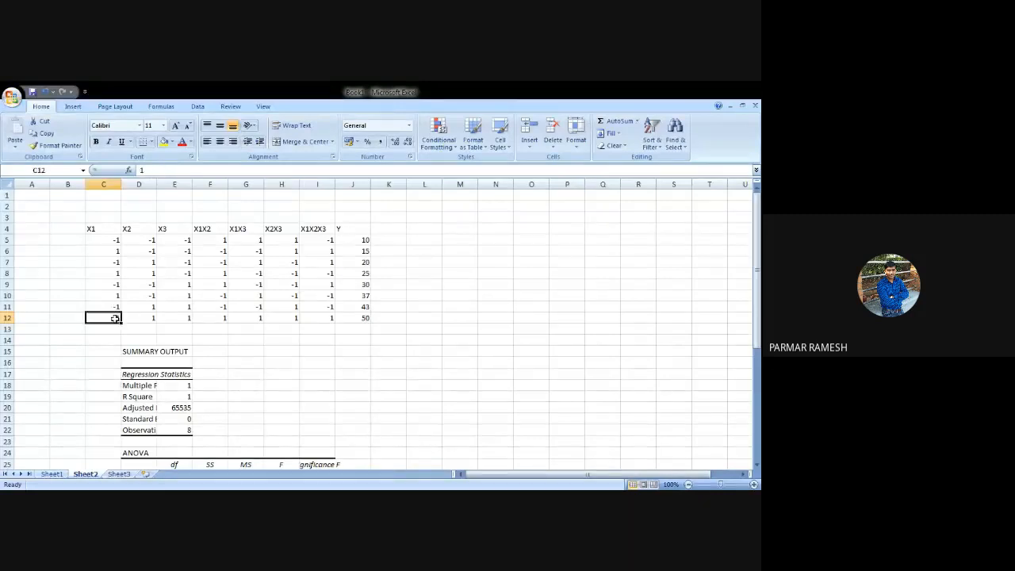
{"action": "left_click_drag", "start_coordinate": [115, 318], "coordinate": [371, 332]}
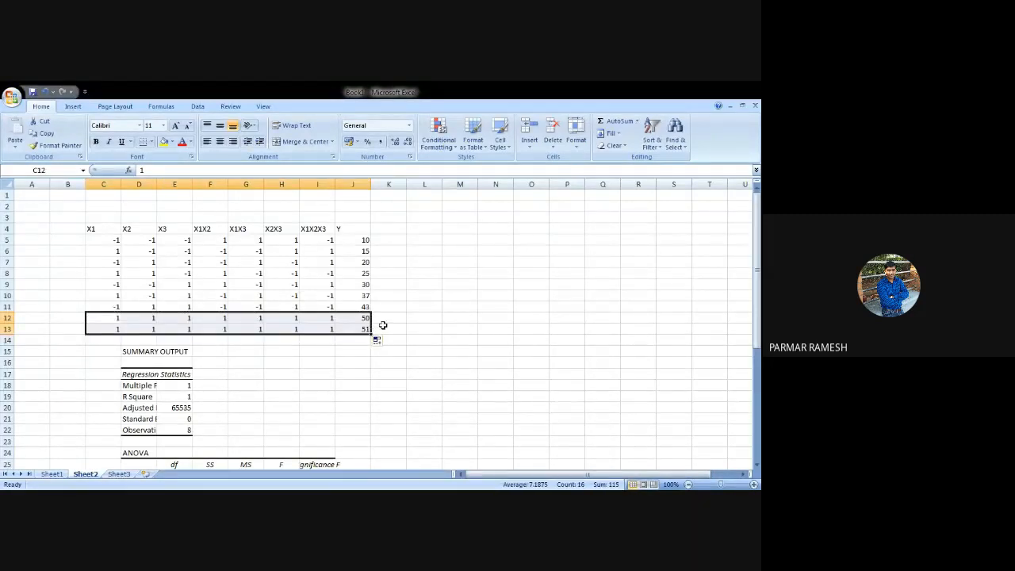
{"action": "left_click", "coordinate": [399, 330]}
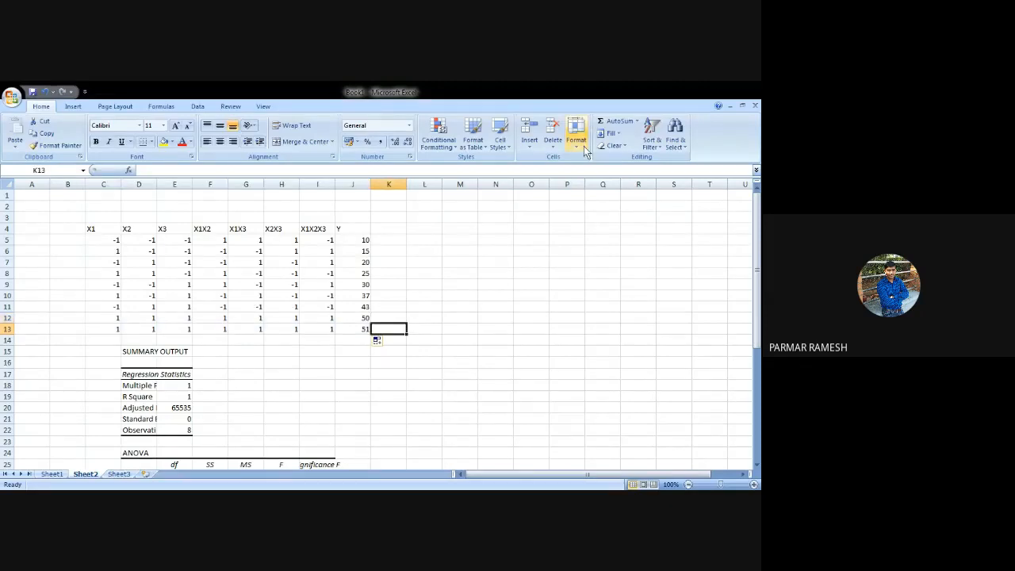
- Rerun the regression with Y range J4:J13 and X range C4:I13, overwriting the existing output at D15
{"action": "left_click", "coordinate": [196, 106]}
{"action": "left_click", "coordinate": [686, 122]}
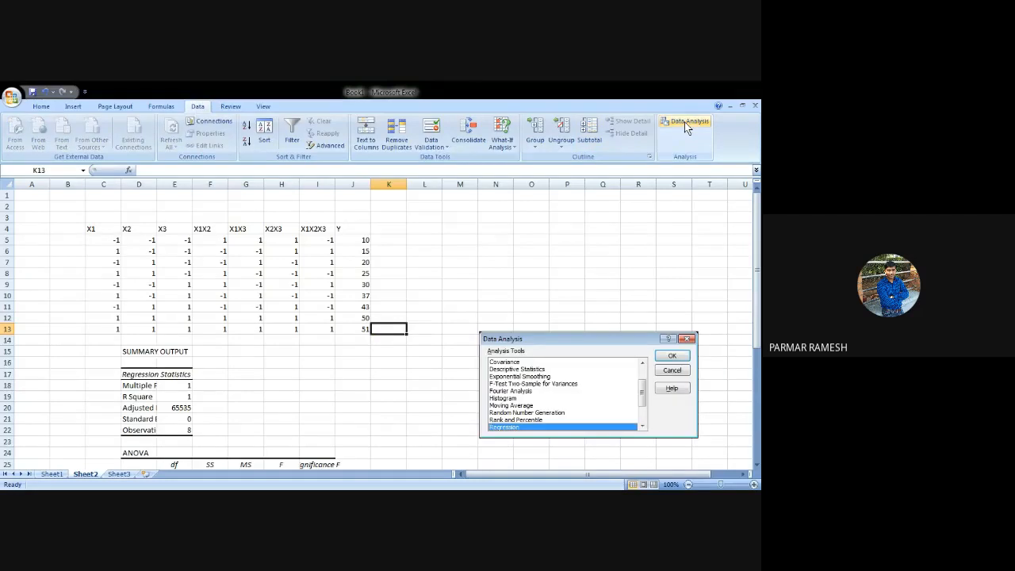
{"action": "left_click", "coordinate": [672, 355]}
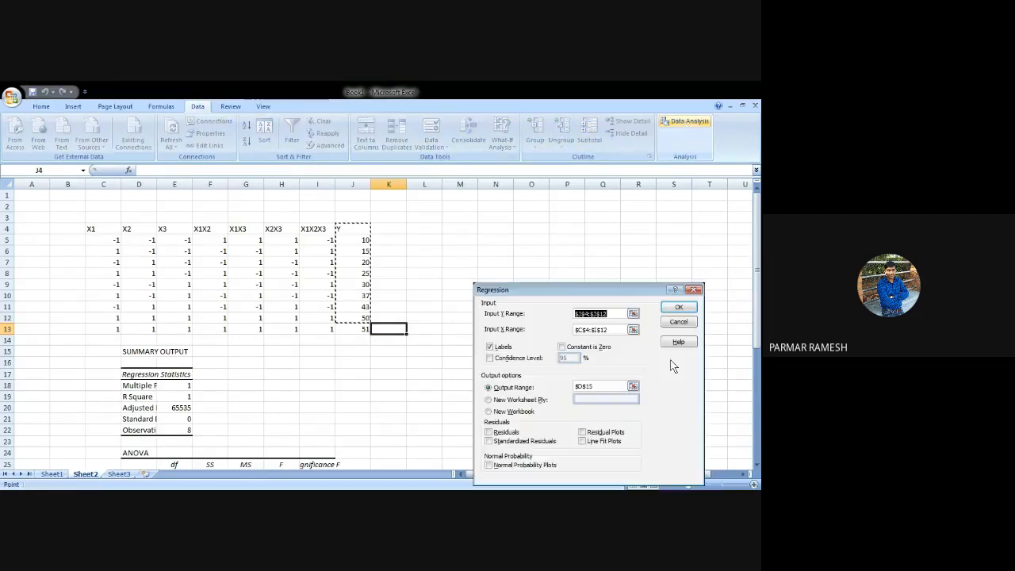
{"action": "left_click", "coordinate": [606, 314]}
{"action": "key", "text": "BackSpace"}
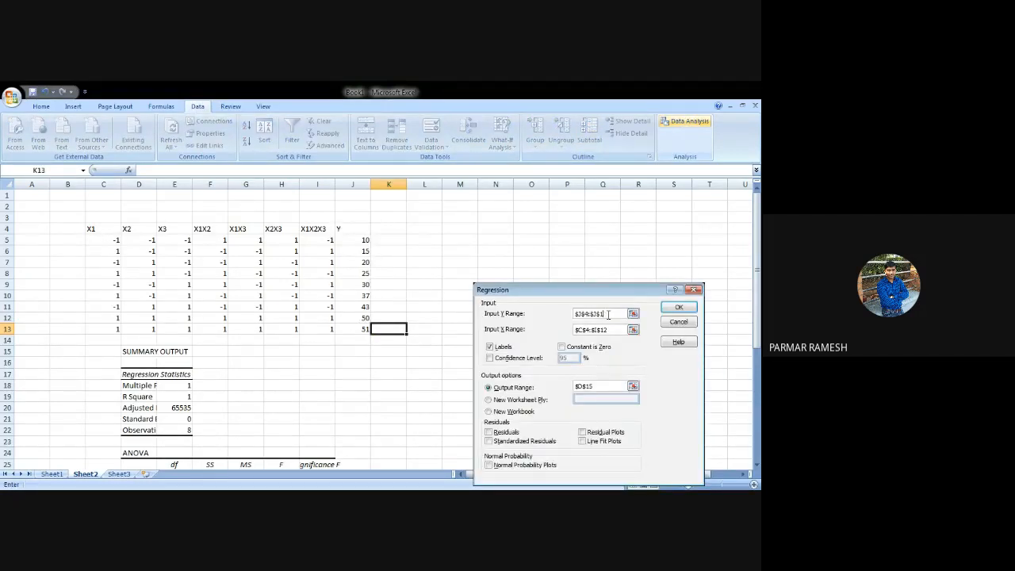
{"action": "type", "text": "3"}
{"action": "left_click", "coordinate": [611, 329]}
{"action": "key", "text": "BackSpace"}
{"action": "type", "text": "3"}
{"action": "left_click", "coordinate": [677, 309]}
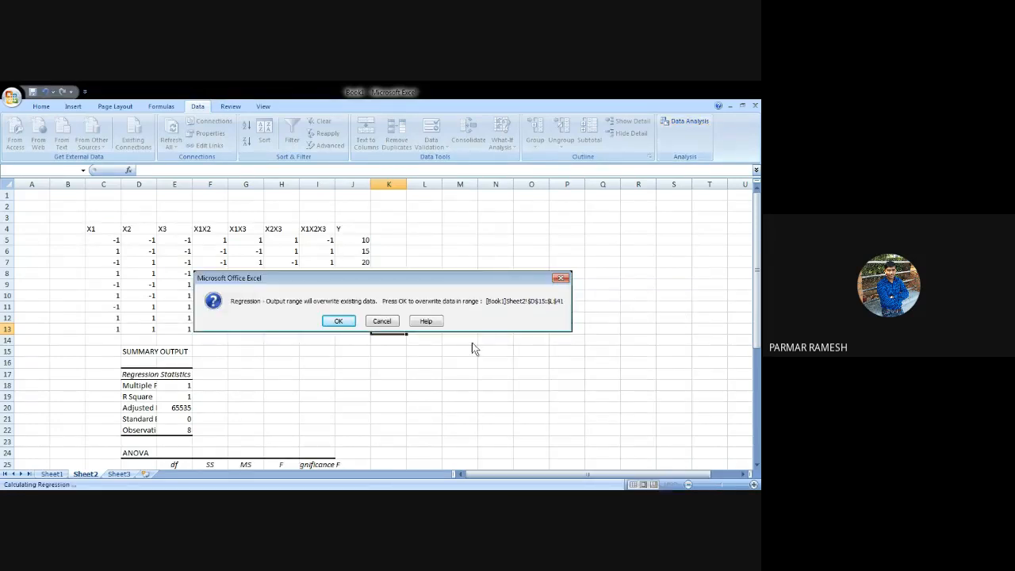
{"action": "left_click", "coordinate": [333, 319]}
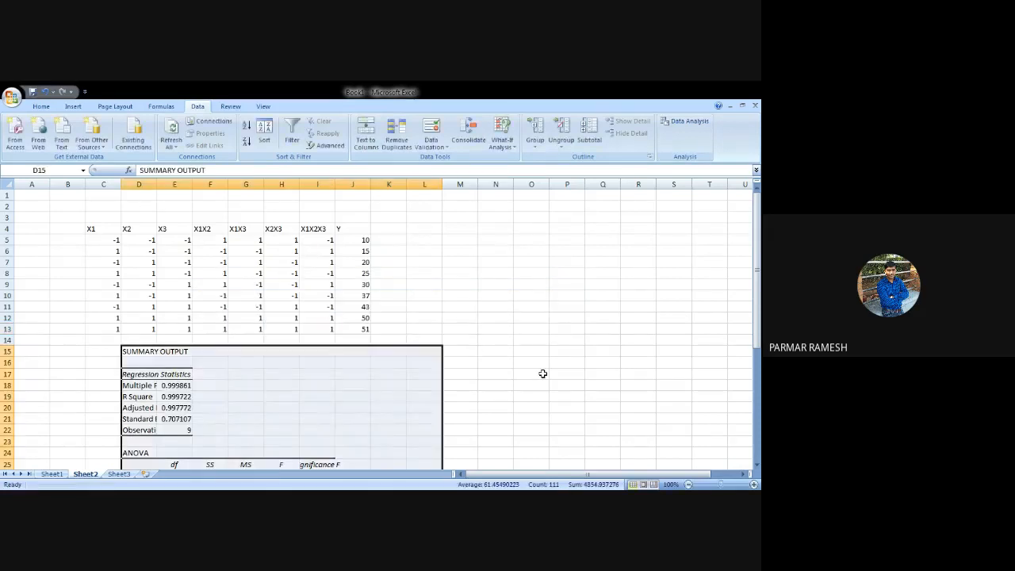
- Highlight the R Square value in E19 of the regression summary in yellow
{"action": "scroll", "coordinate": [542, 373], "scroll_direction": "down", "scroll_amount": 3}
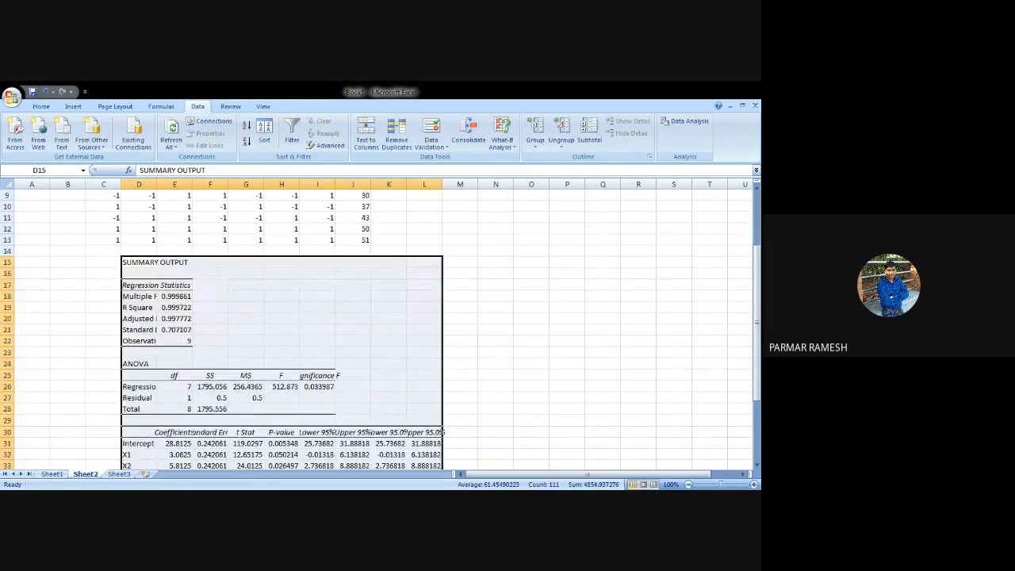
{"action": "scroll", "coordinate": [542, 374], "scroll_direction": "down", "scroll_amount": 2}
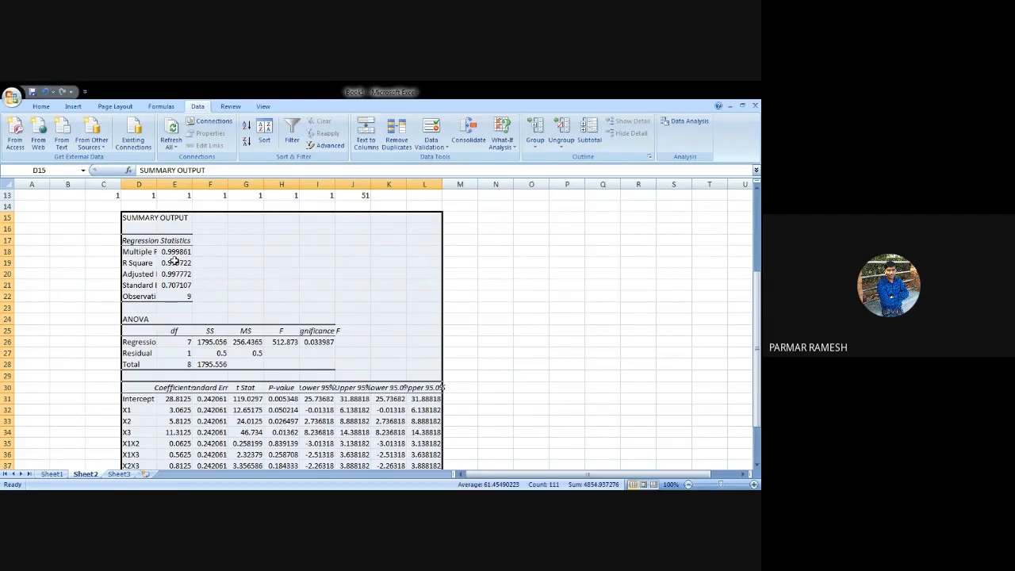
{"action": "left_click", "coordinate": [174, 263]}
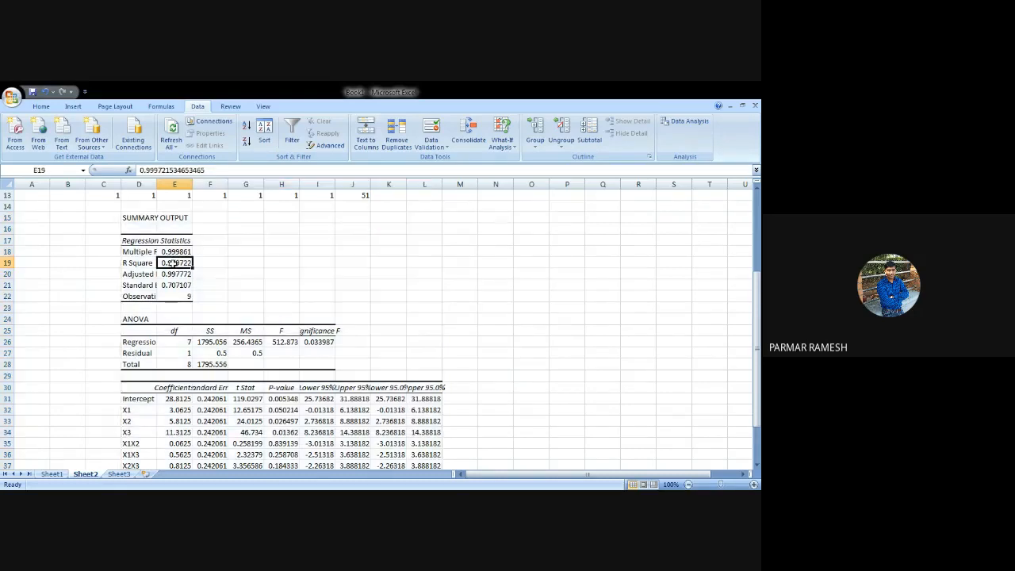
{"action": "left_click", "coordinate": [43, 108]}
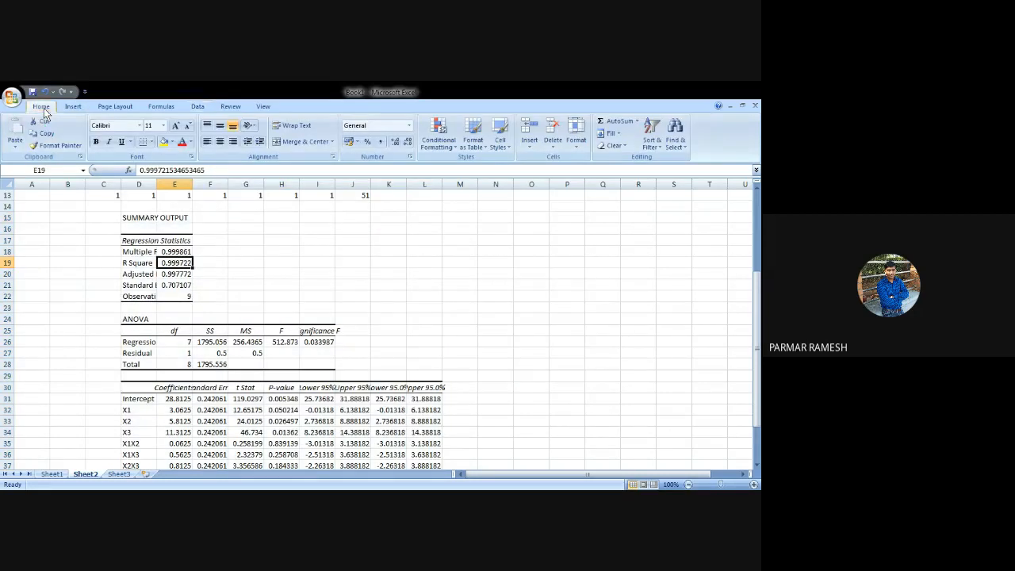
{"action": "left_click", "coordinate": [163, 141]}
{"action": "left_click", "coordinate": [283, 253]}
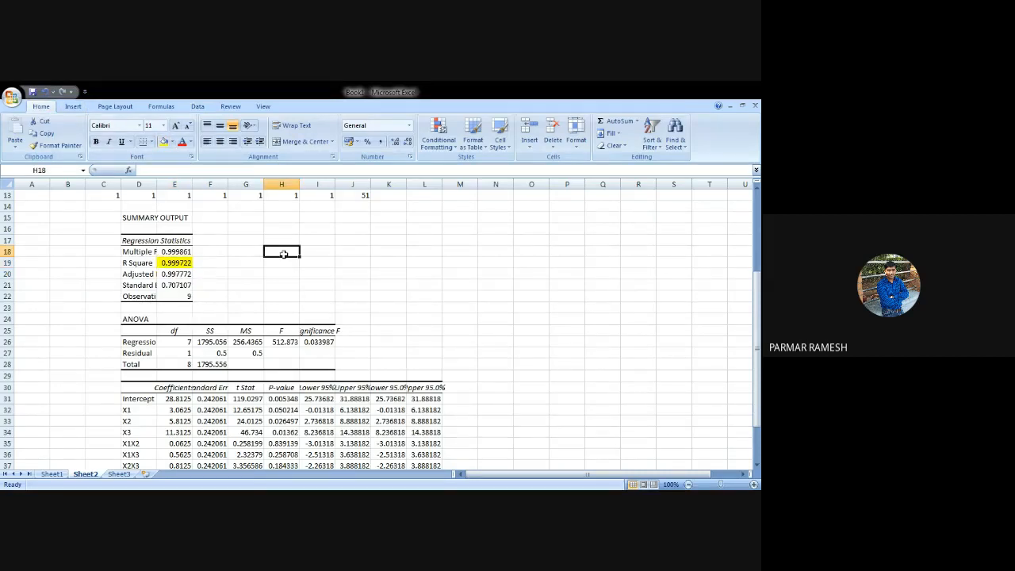
- Fill the F value in H26 of the ANOVA table with standard green
{"action": "left_click", "coordinate": [279, 343]}
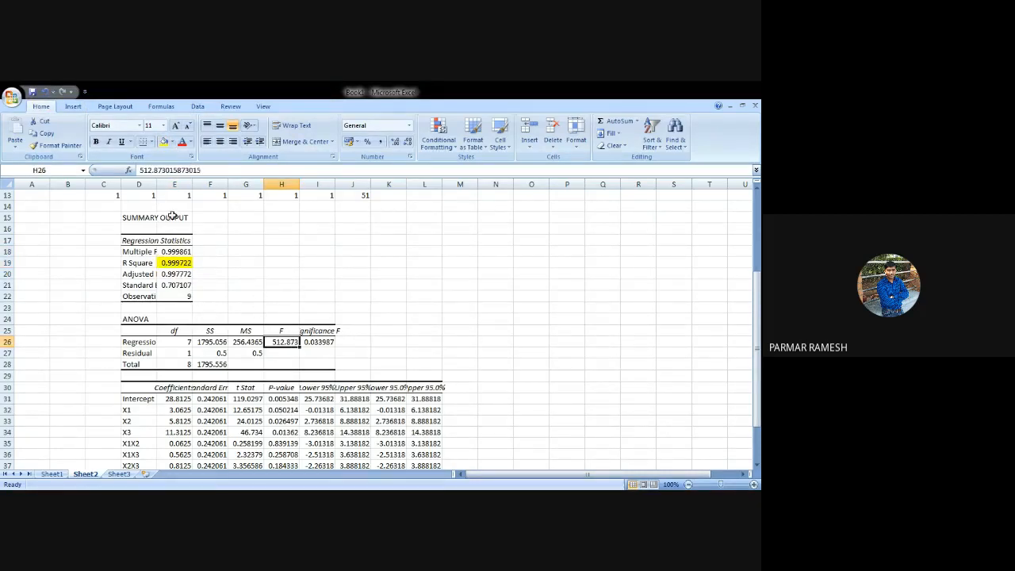
{"action": "left_click", "coordinate": [173, 142]}
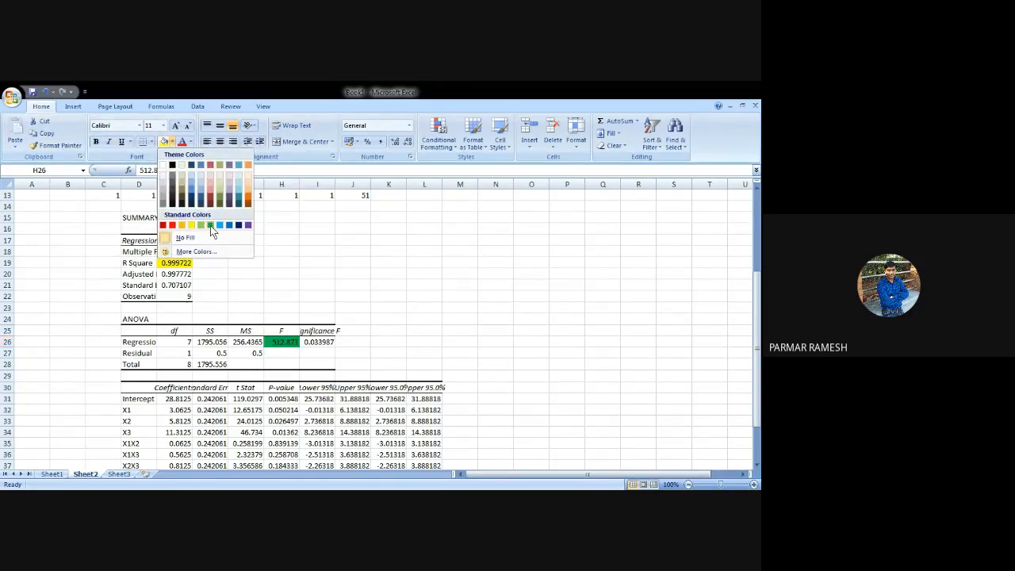
{"action": "left_click", "coordinate": [210, 225]}
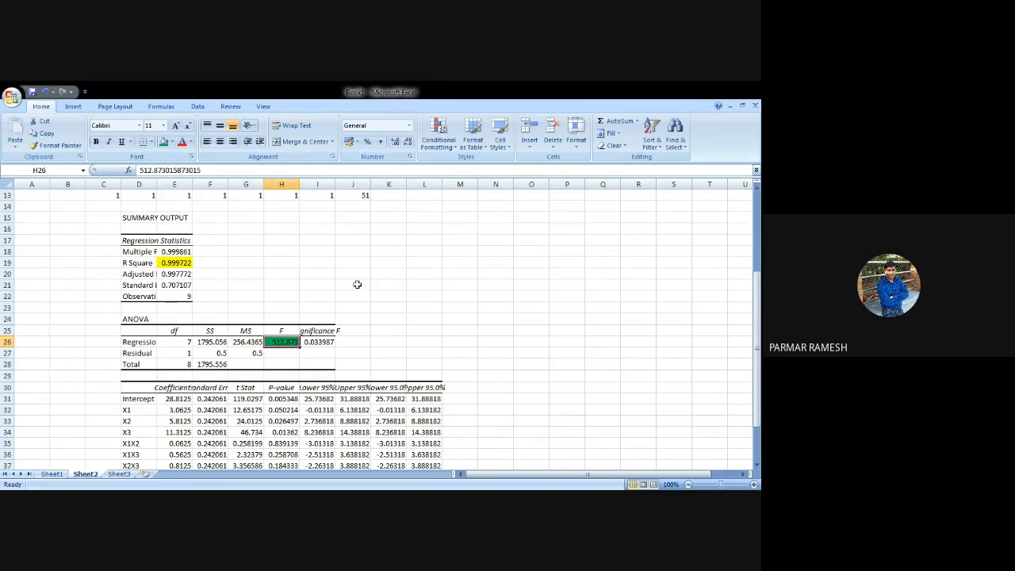
{"action": "left_click", "coordinate": [405, 332]}
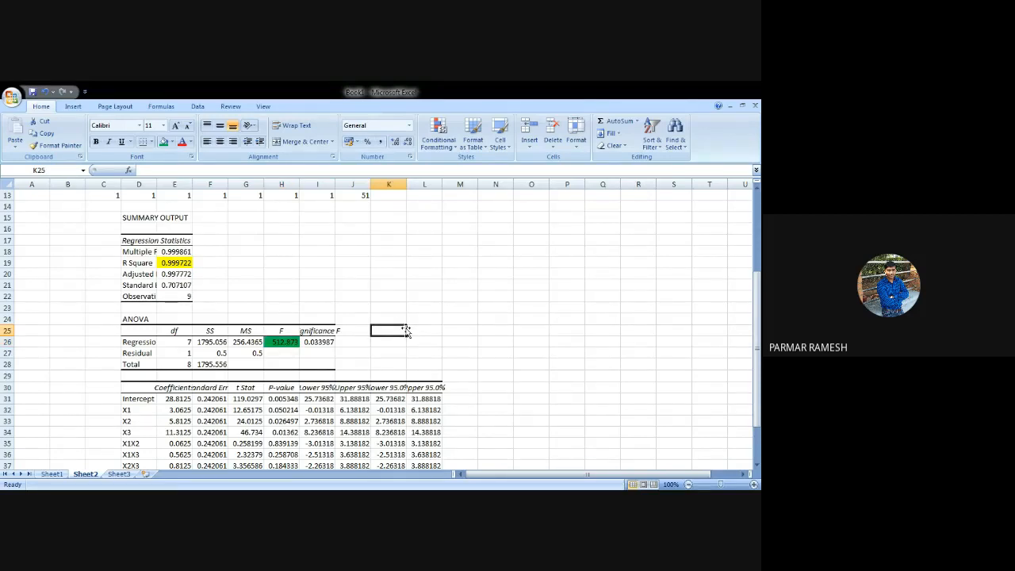
- Fill the Significance F value in I26 with standard green and enter <0.05 beside it in J26
{"action": "left_click", "coordinate": [317, 342]}
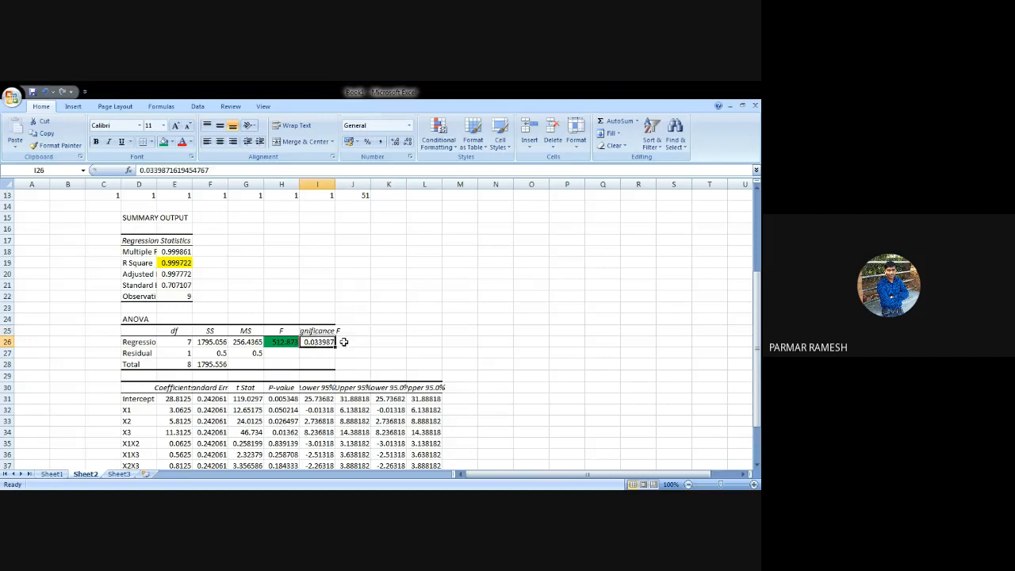
{"action": "left_click", "coordinate": [163, 141]}
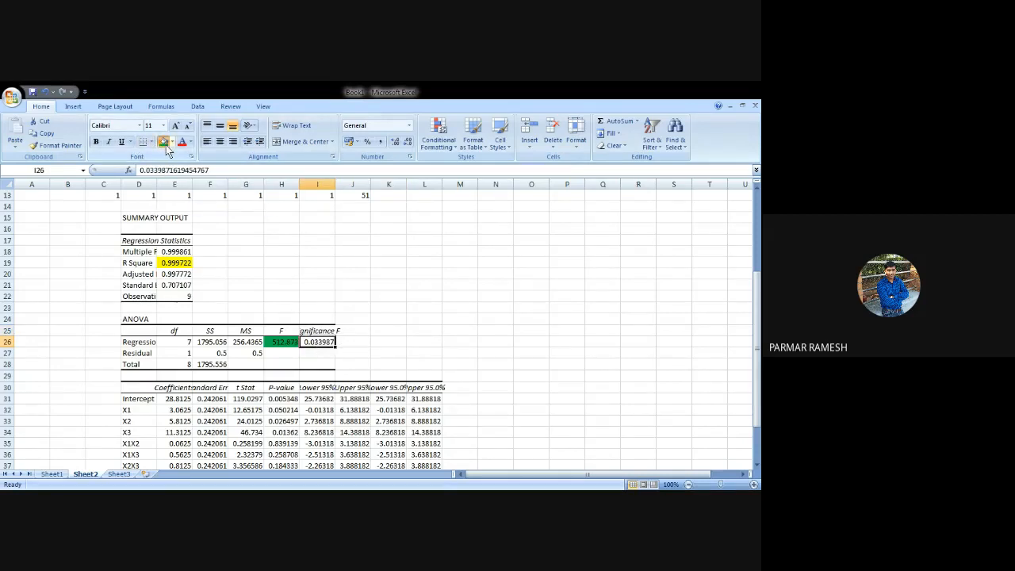
{"action": "left_click", "coordinate": [355, 342]}
{"action": "type", "text": "<0.05"}
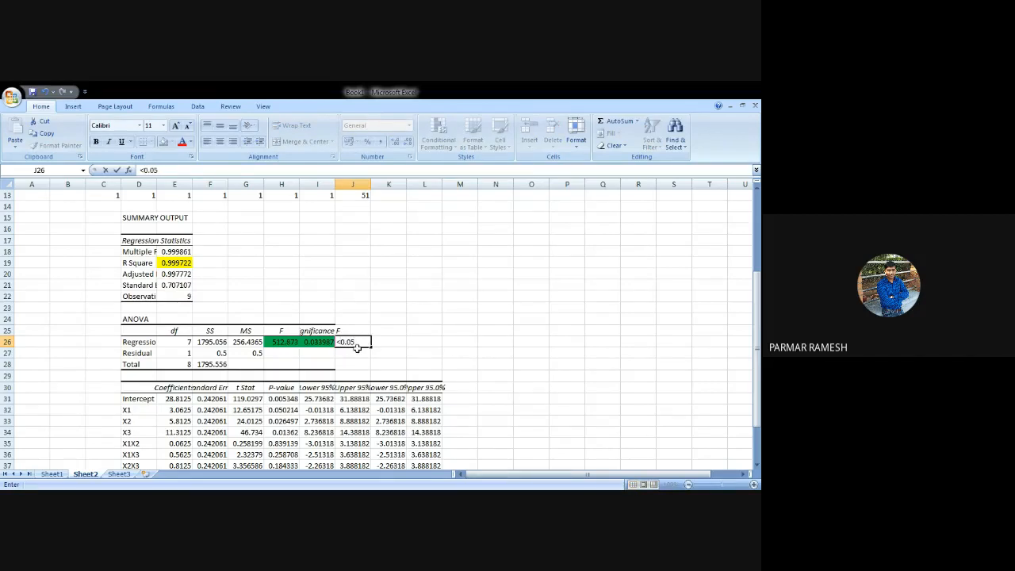
{"action": "left_click", "coordinate": [448, 360]}
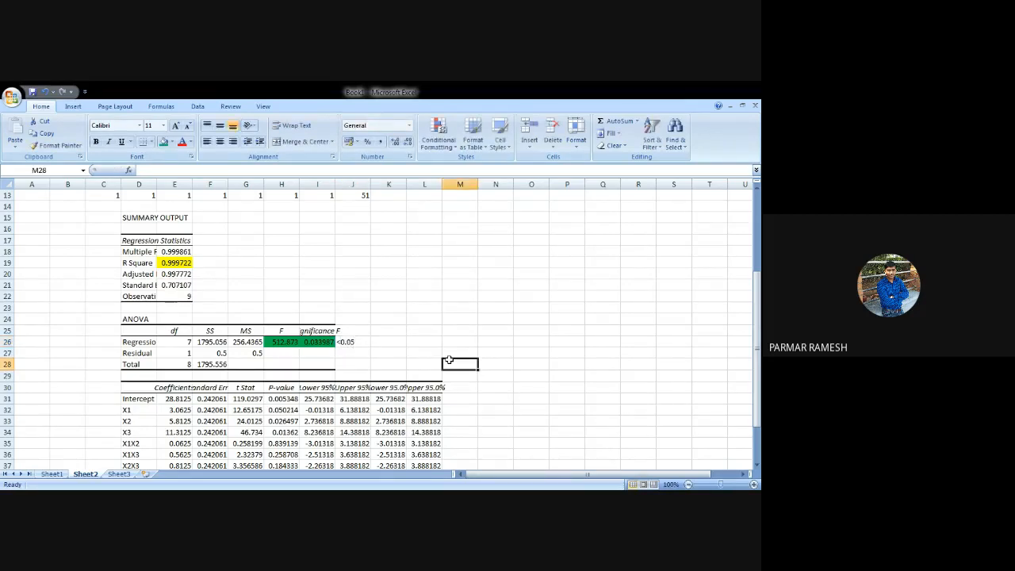
- Fill the coefficient table's P-values in H31:H38 with the same standard green
{"action": "scroll", "coordinate": [449, 361], "scroll_direction": "down", "scroll_amount": 3}
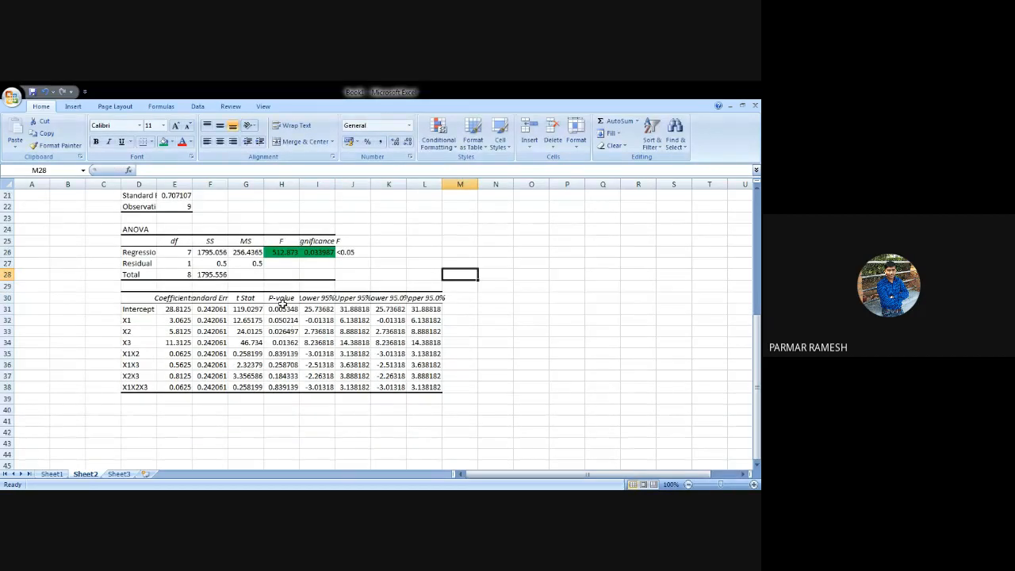
{"action": "left_click_drag", "start_coordinate": [282, 305], "coordinate": [284, 387]}
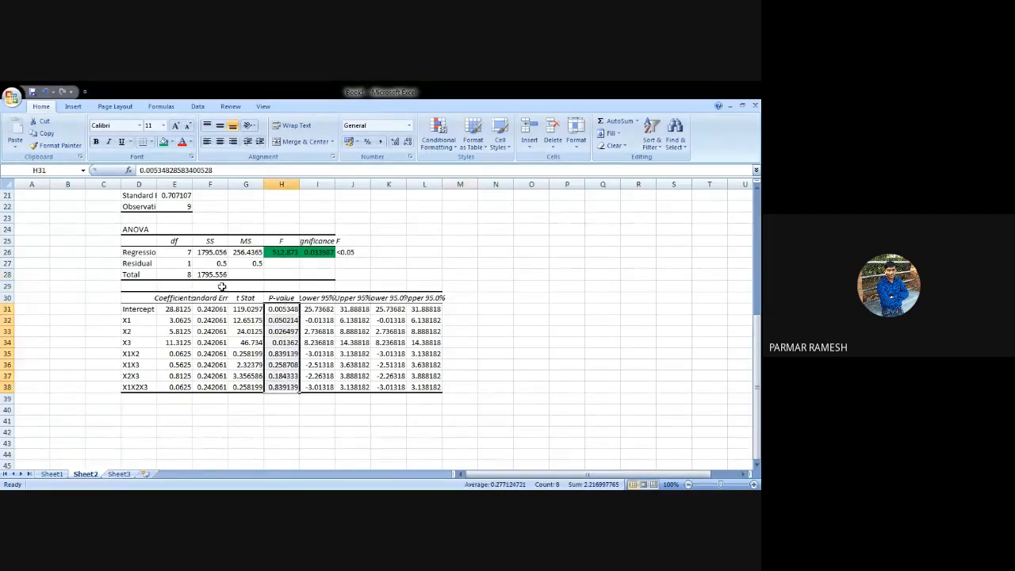
{"action": "left_click", "coordinate": [165, 143]}
{"action": "left_click", "coordinate": [567, 343]}
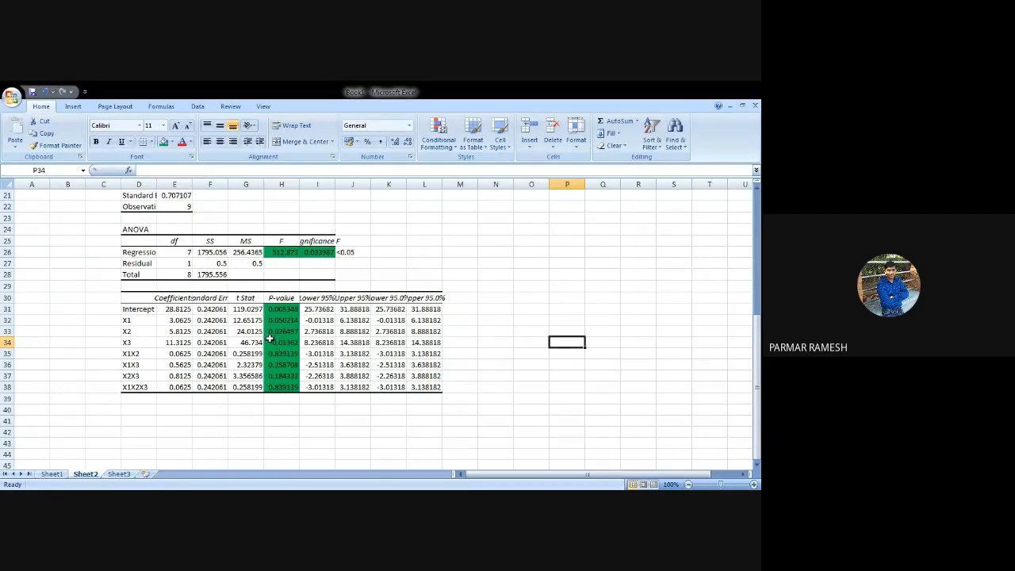
- Fill the P-values of the interaction terms, X1X2 through X1X2X3 in H35:H38, with standard red
{"action": "left_click_drag", "start_coordinate": [269, 354], "coordinate": [277, 387]}
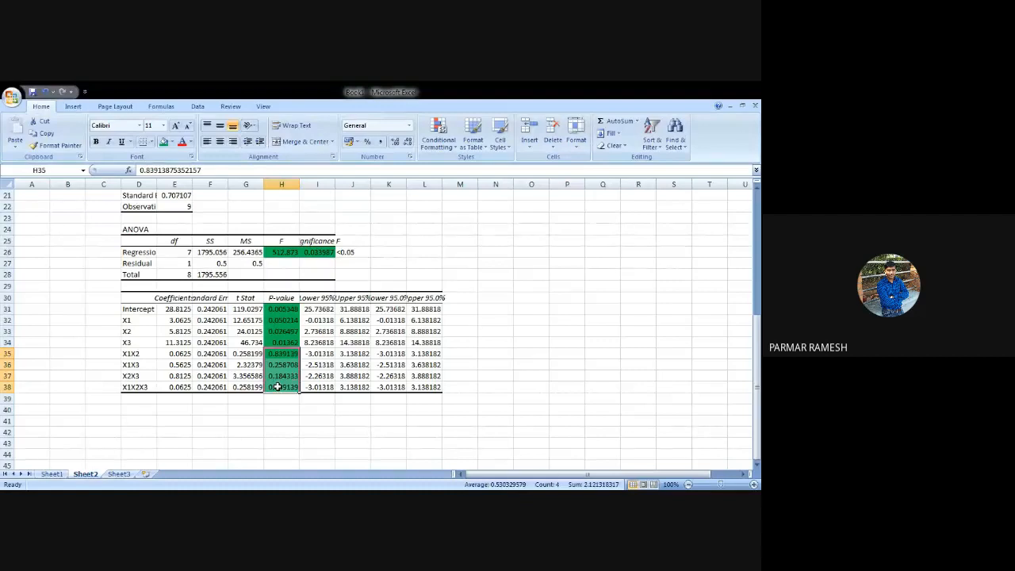
{"action": "left_click", "coordinate": [172, 143]}
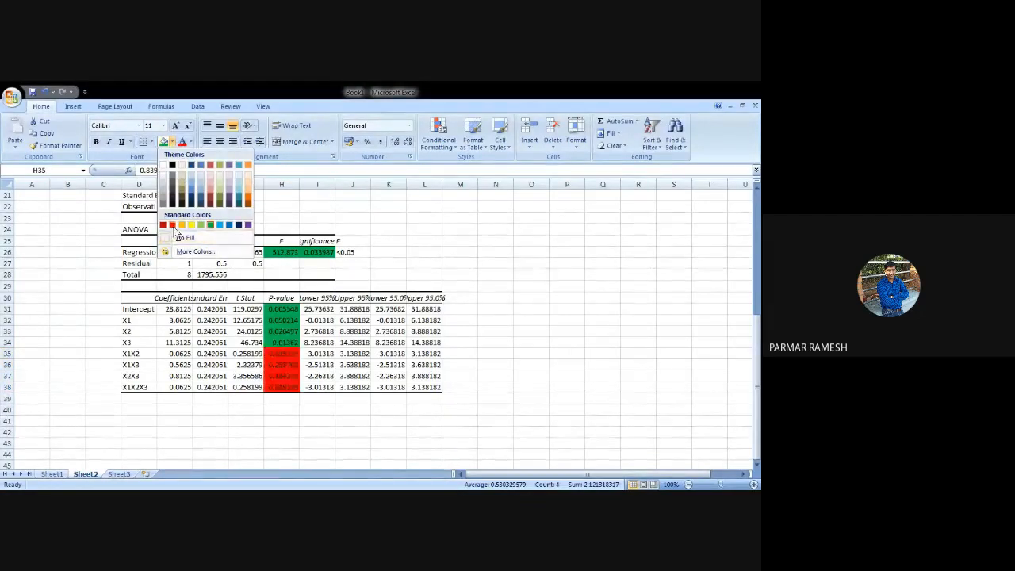
{"action": "left_click", "coordinate": [172, 226]}
{"action": "left_click", "coordinate": [587, 388]}
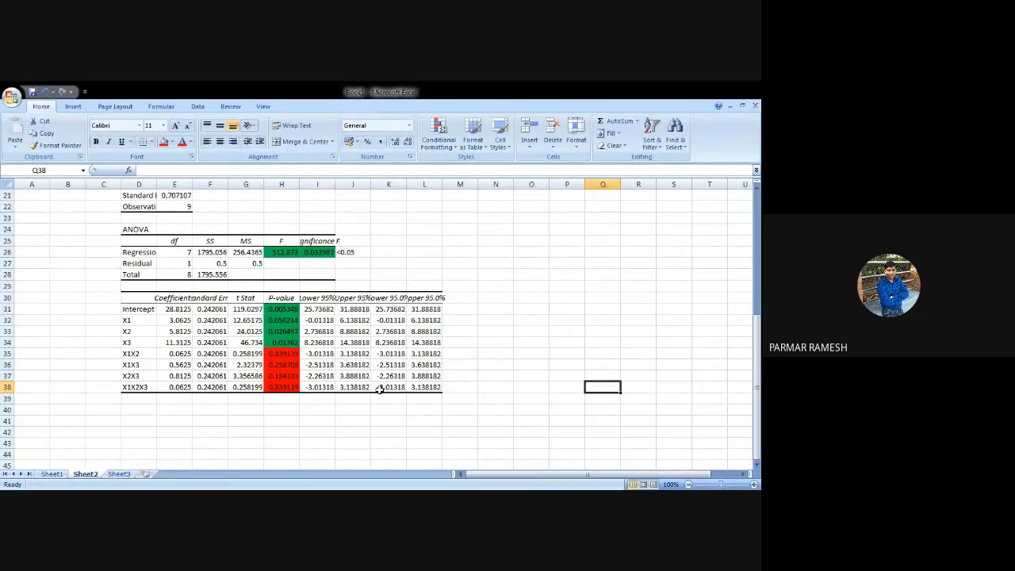
{"action": "left_click", "coordinate": [280, 320]}
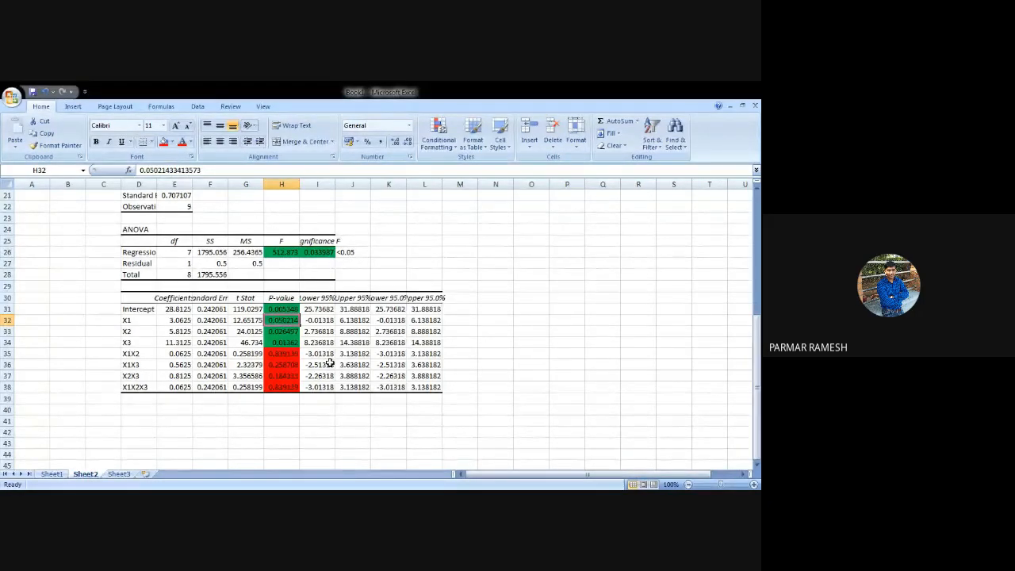
- Set up a new regression using only the main factors, changing the X range to C4:E13 and keeping the Y range J4:J13
{"action": "scroll", "coordinate": [329, 363], "scroll_direction": "up", "scroll_amount": 7}
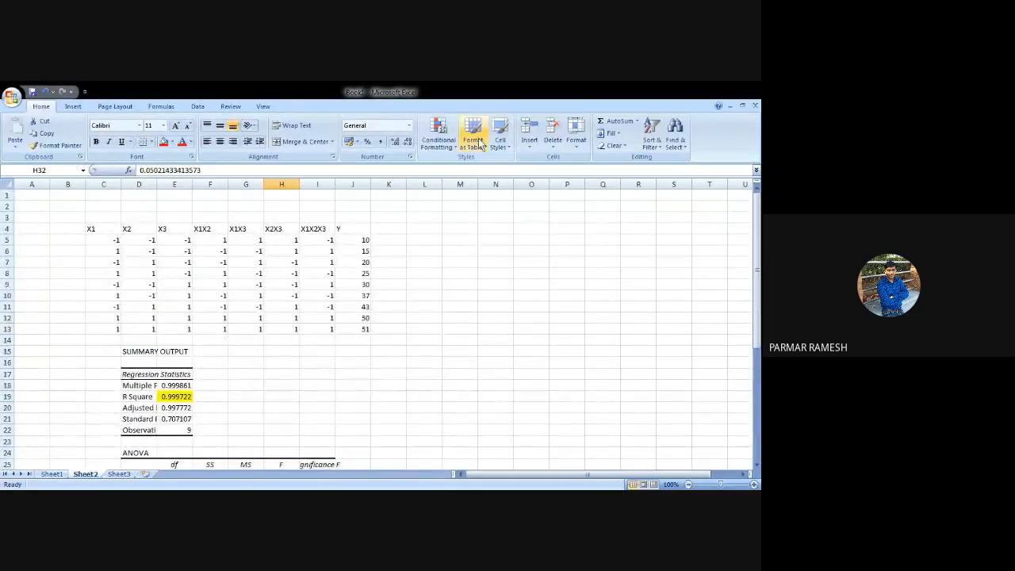
{"action": "left_click", "coordinate": [198, 105]}
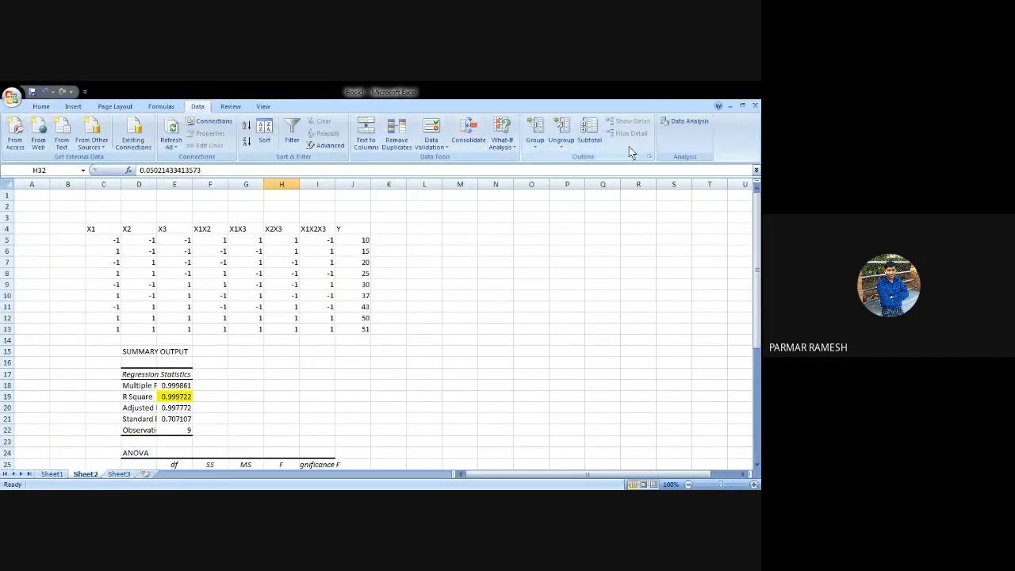
{"action": "left_click", "coordinate": [686, 121]}
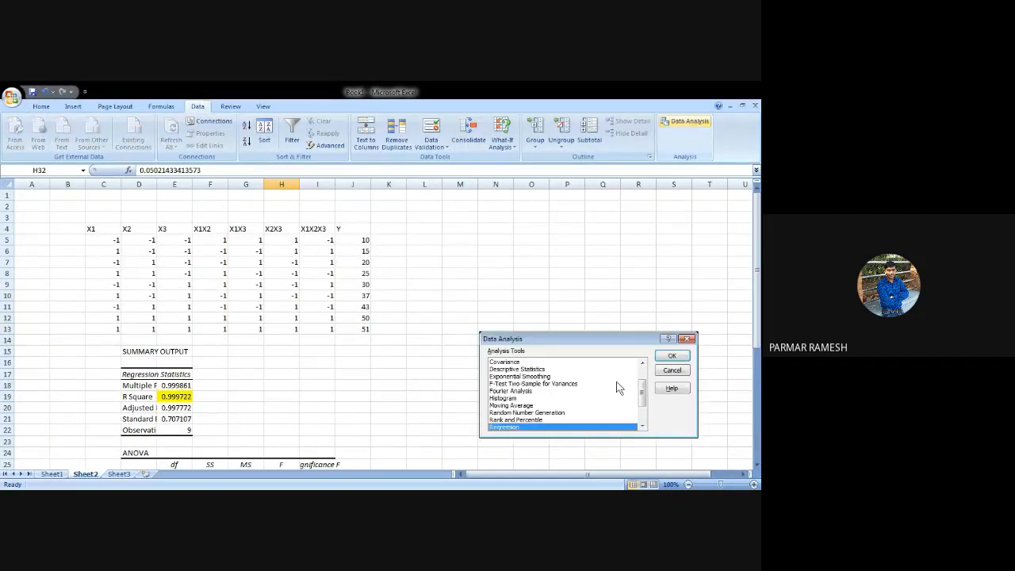
{"action": "left_click", "coordinate": [674, 357]}
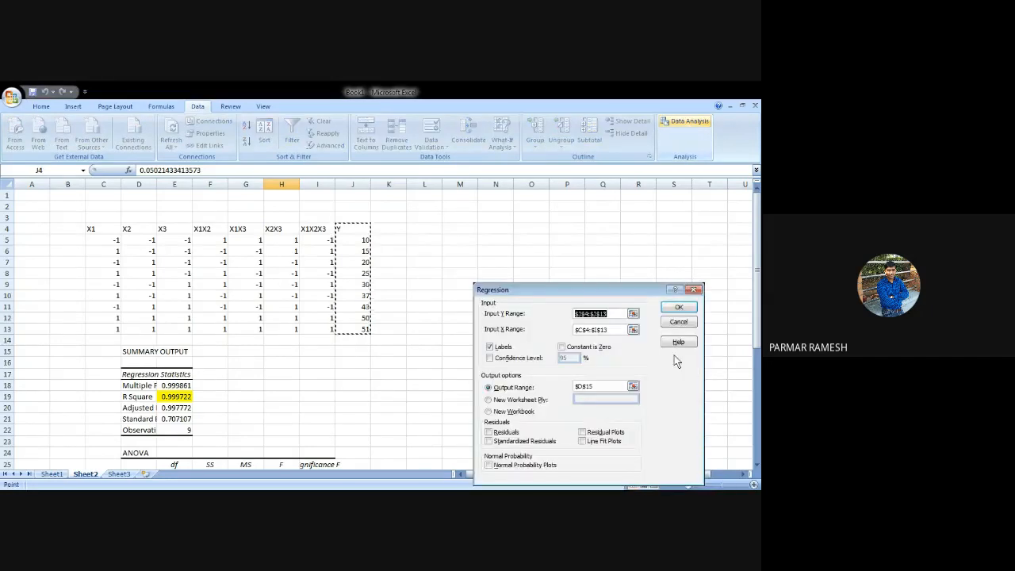
{"action": "left_click", "coordinate": [617, 329]}
{"action": "key", "text": "BackSpace"}
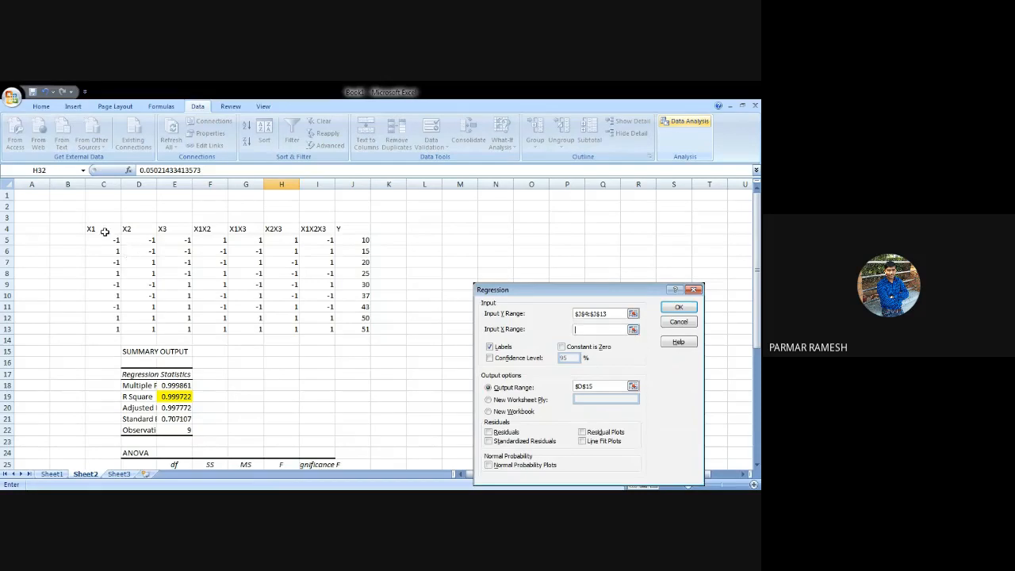
{"action": "left_click_drag", "start_coordinate": [103, 229], "coordinate": [170, 334]}
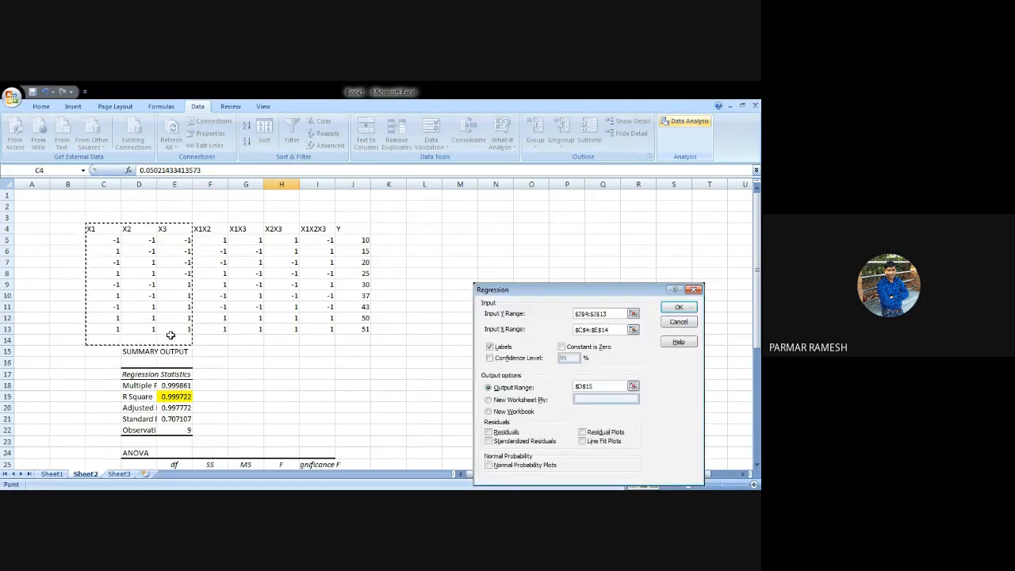
{"action": "key", "text": "BackSpace"}
{"action": "type", "text": "3"}
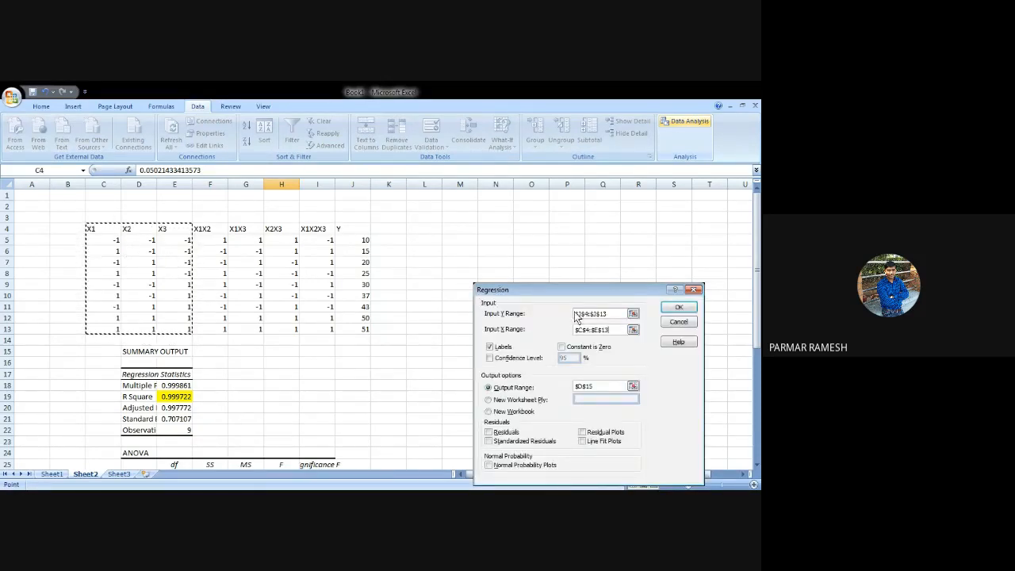
- Set the regression's output range to N15 and run the reduced model
{"action": "left_click", "coordinate": [582, 386]}
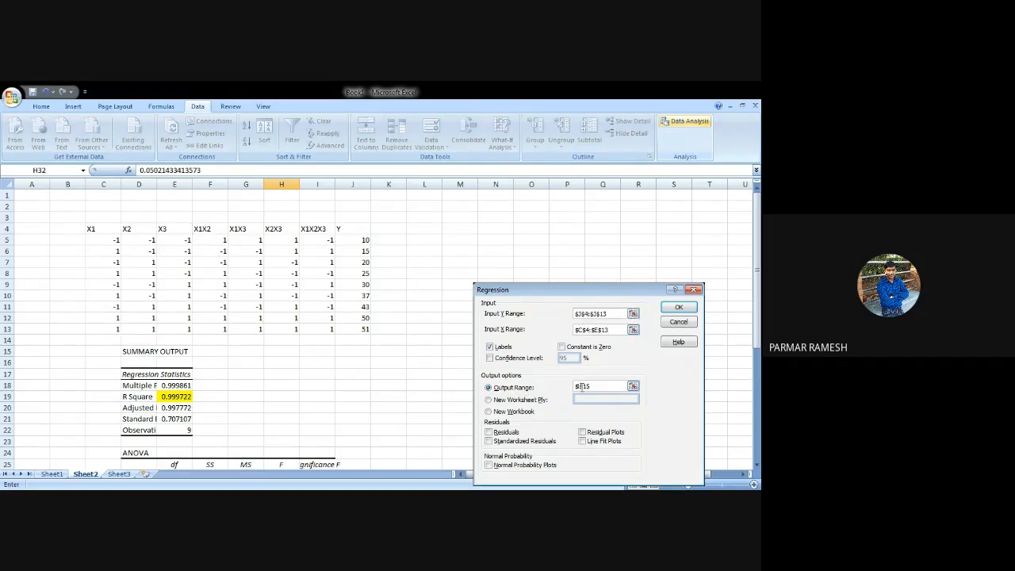
{"action": "key", "text": "Return"}
{"action": "key", "text": "Escape"}
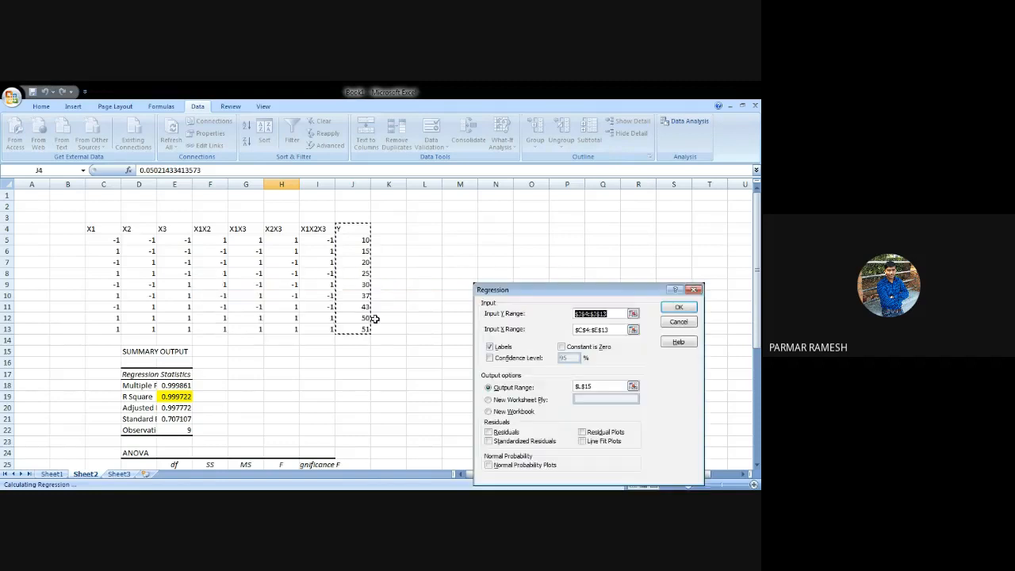
{"action": "left_click", "coordinate": [581, 386]}
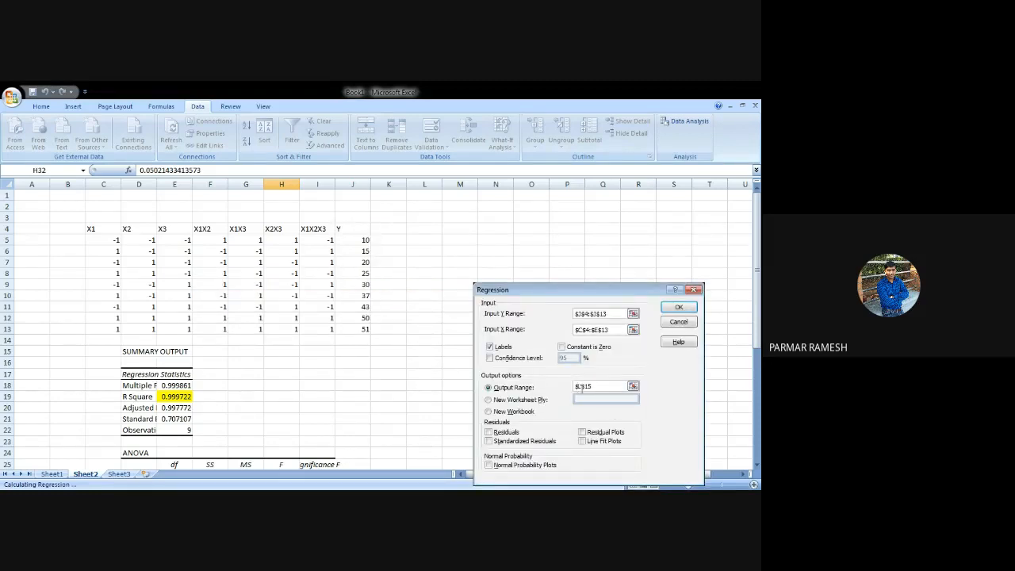
{"action": "type", "text": "F"}
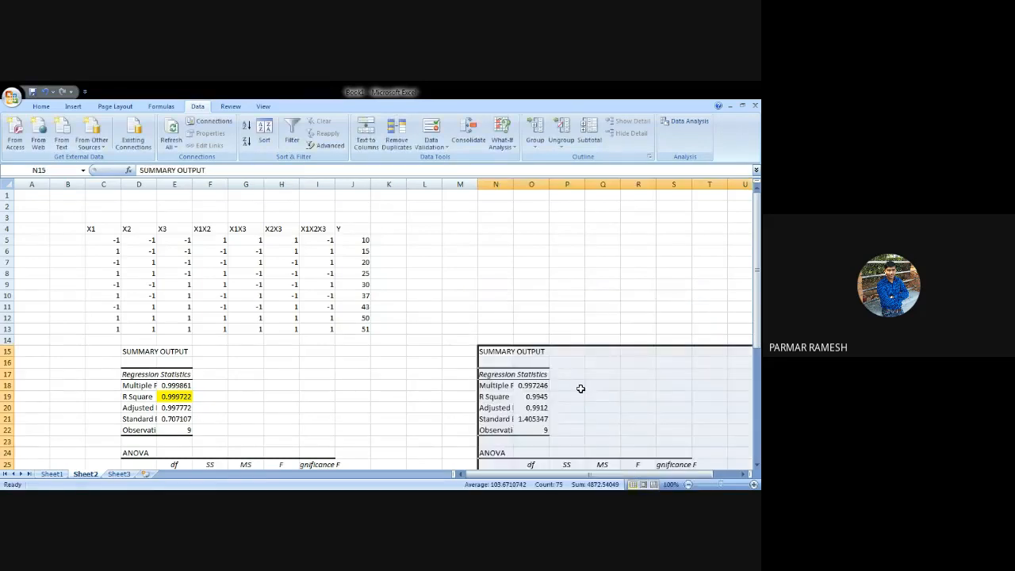
- Fill the reduced model's R Square value in O19 with standard green
{"action": "scroll", "coordinate": [581, 388], "scroll_direction": "down", "scroll_amount": 5}
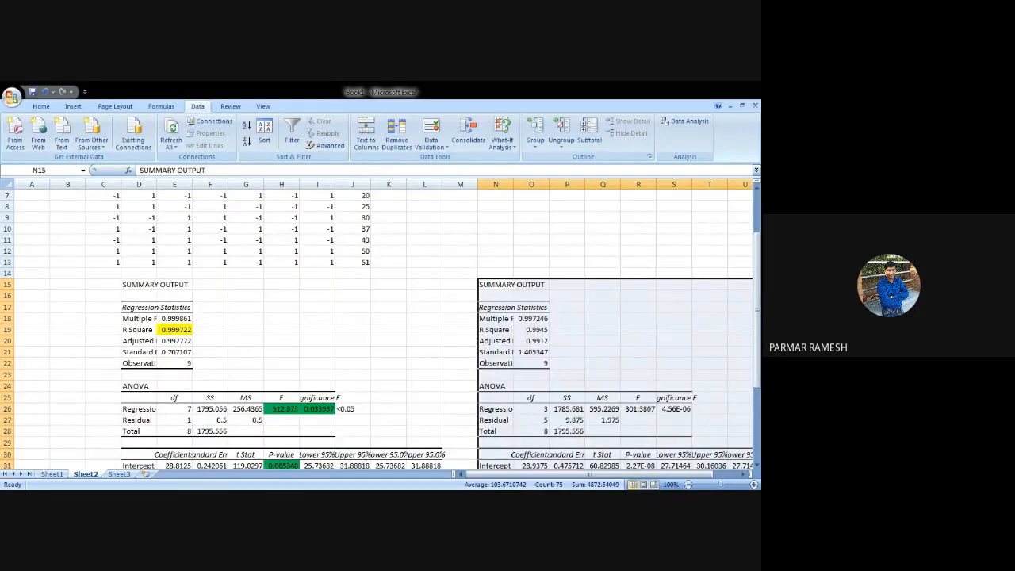
{"action": "left_click", "coordinate": [531, 240]}
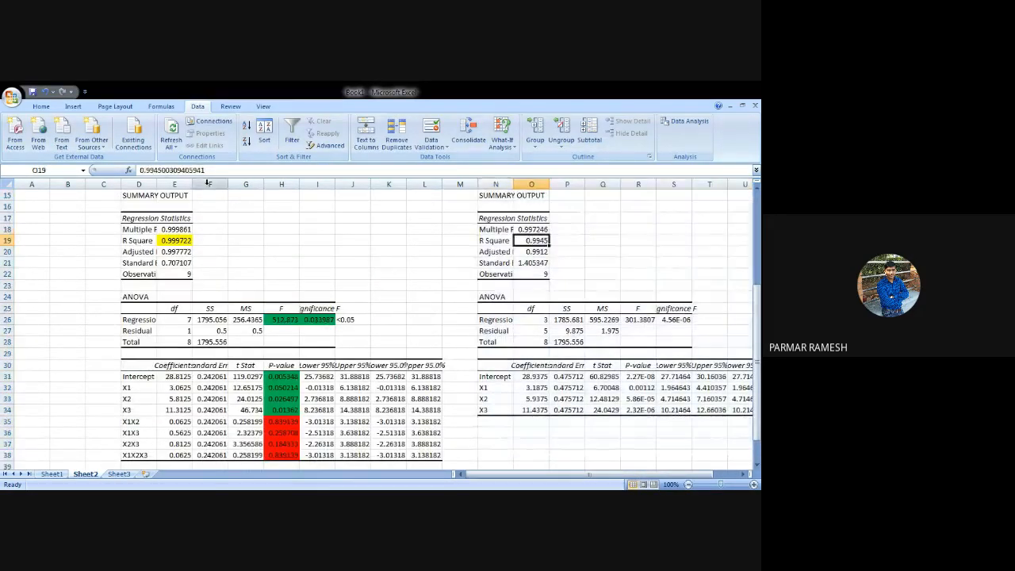
{"action": "left_click", "coordinate": [44, 107]}
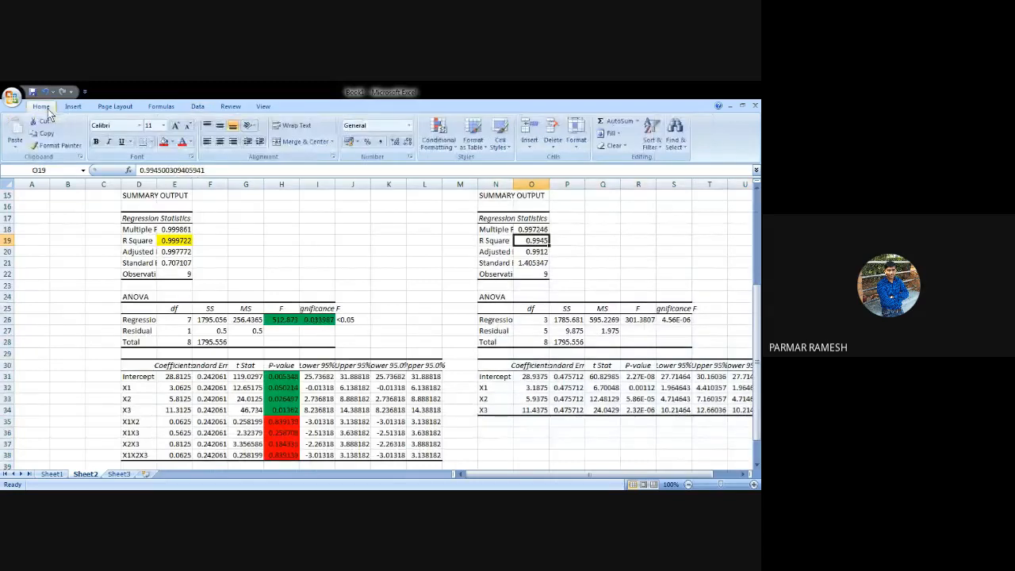
{"action": "left_click", "coordinate": [171, 142]}
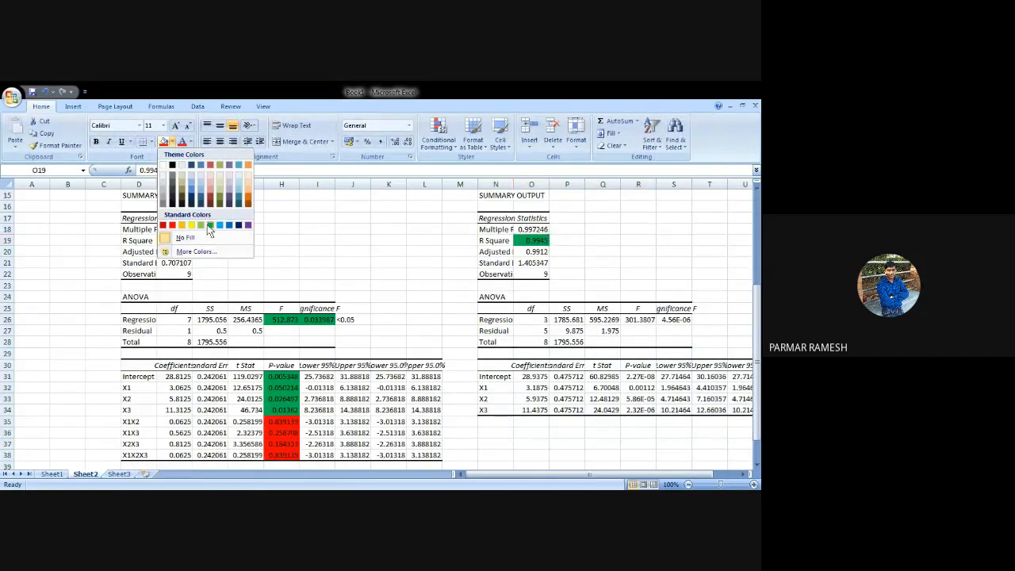
{"action": "left_click", "coordinate": [210, 227]}
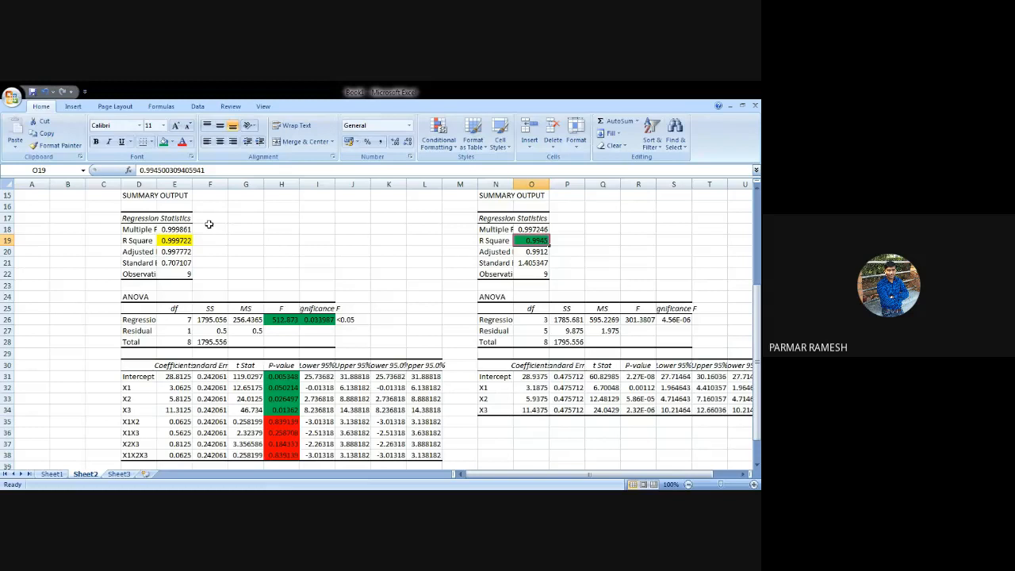